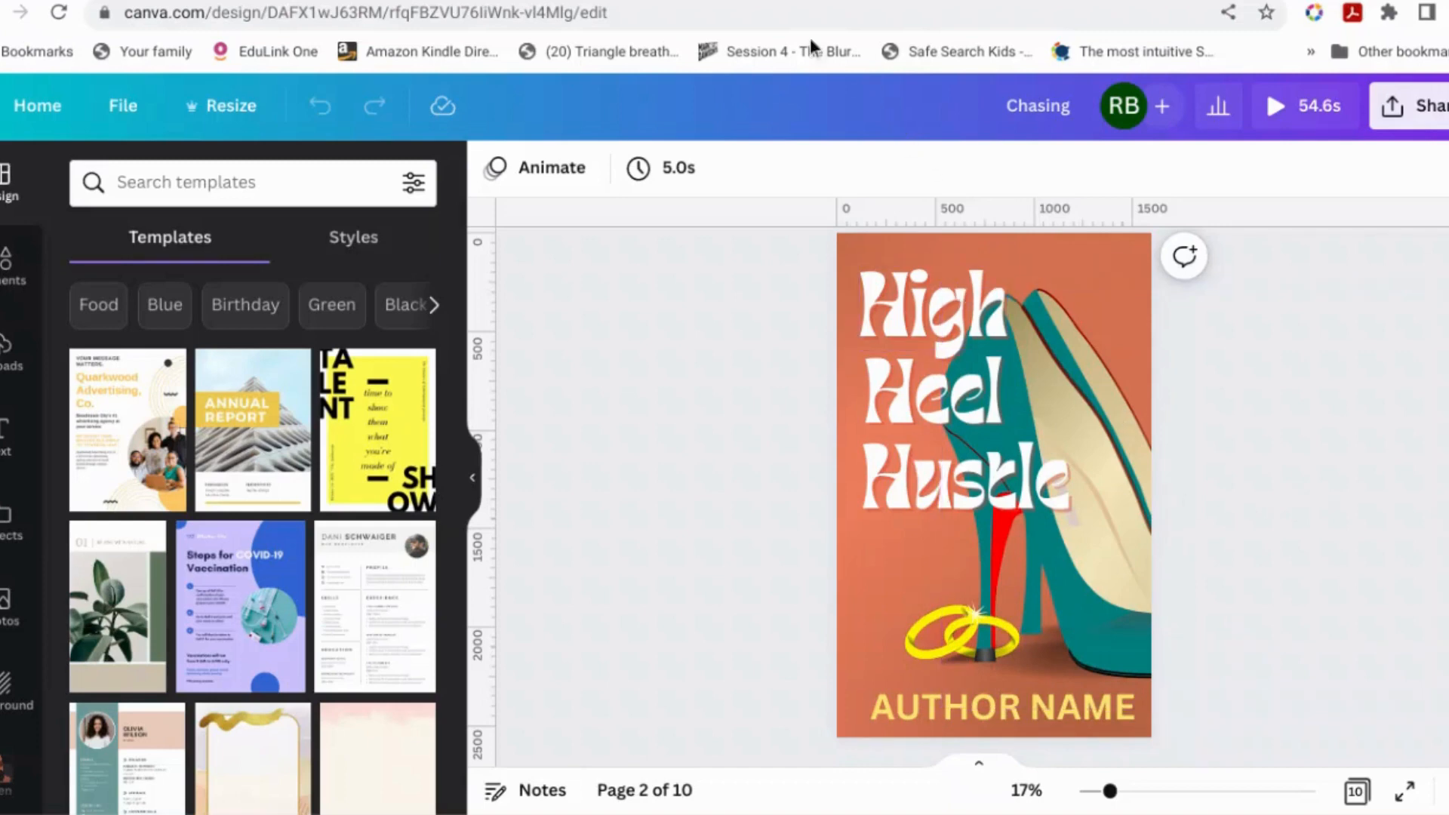
Step: Switch to the blank 1600 × 2560 px design and add a heading reading "Heel" in the upper part of the page
left_click(727, 24)
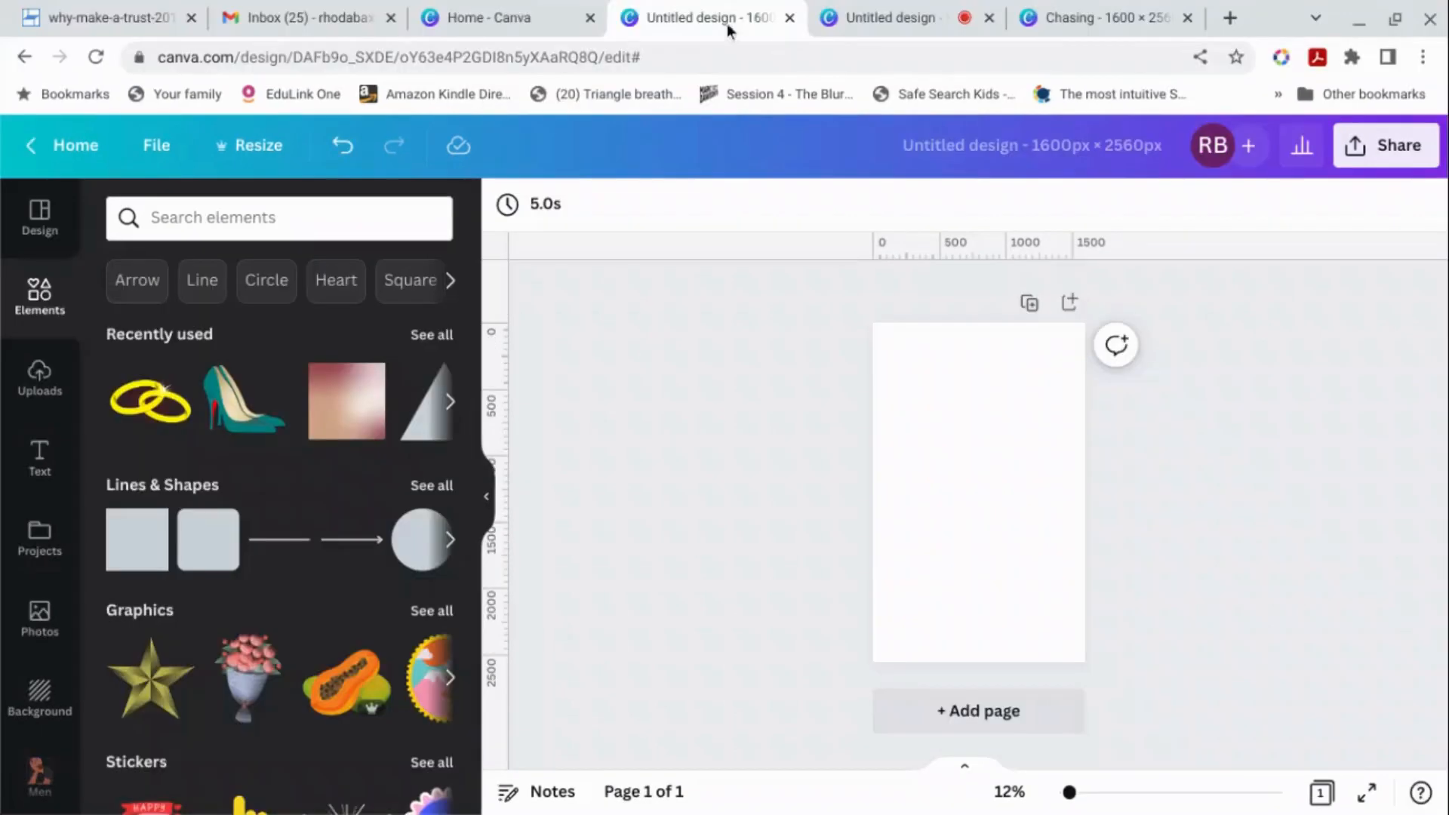
left_click(42, 458)
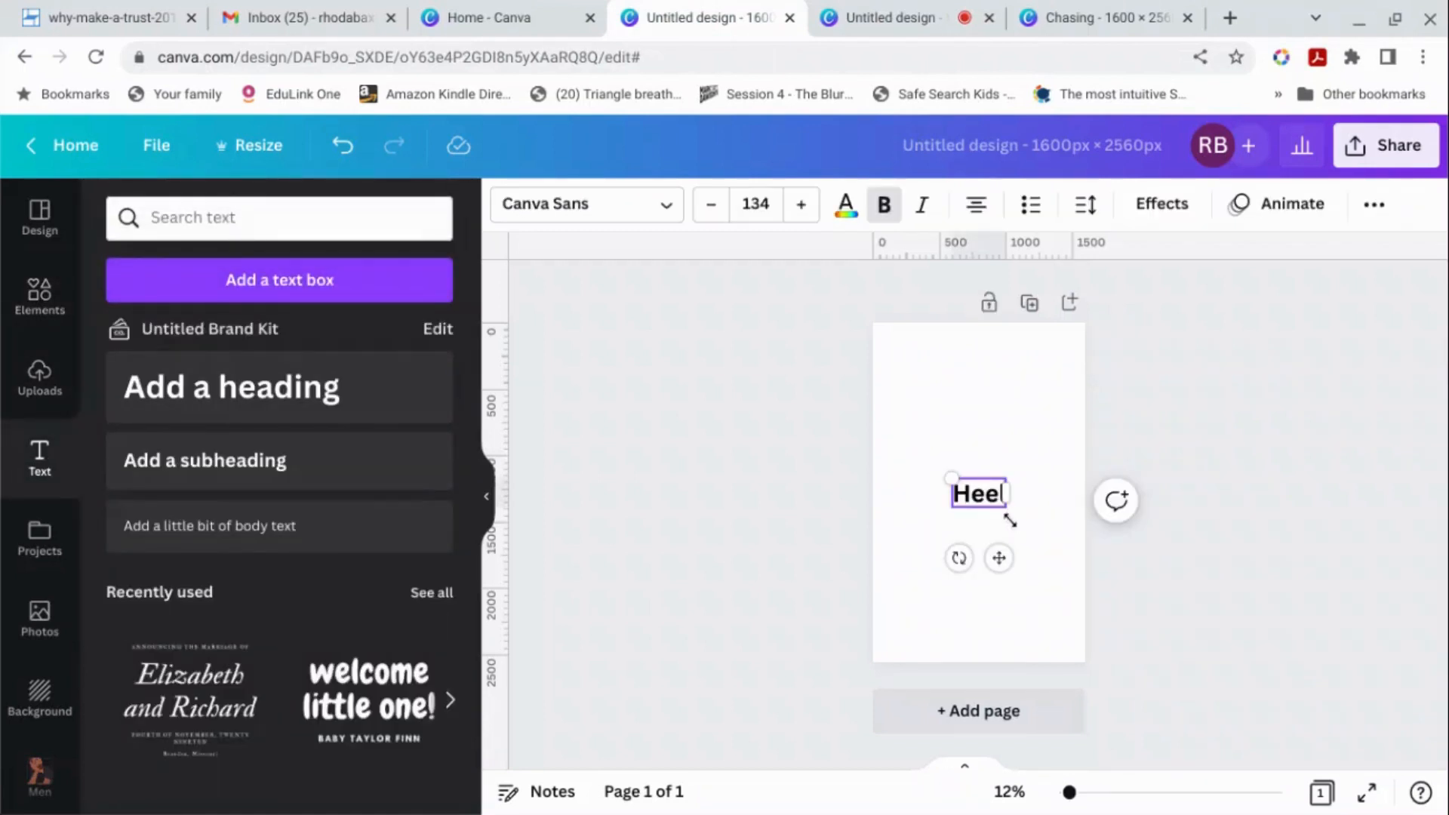
left_click_drag(999, 558, 953, 445)
Step: Add a second heading reading "Hustle" directly under "Heel" and widen its box to about 581 px so it fits on one line
left_click(367, 392)
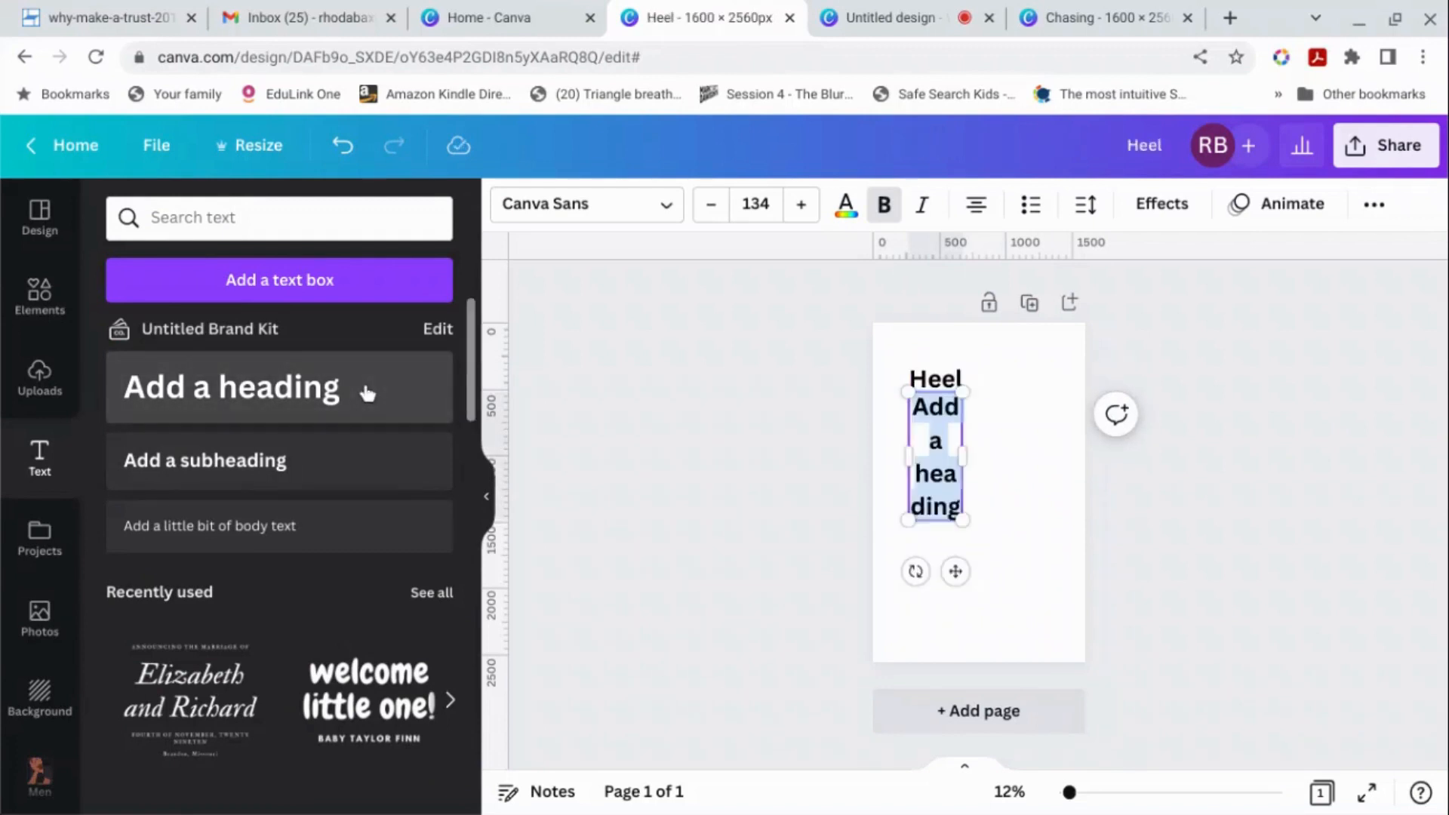
type("Hustle")
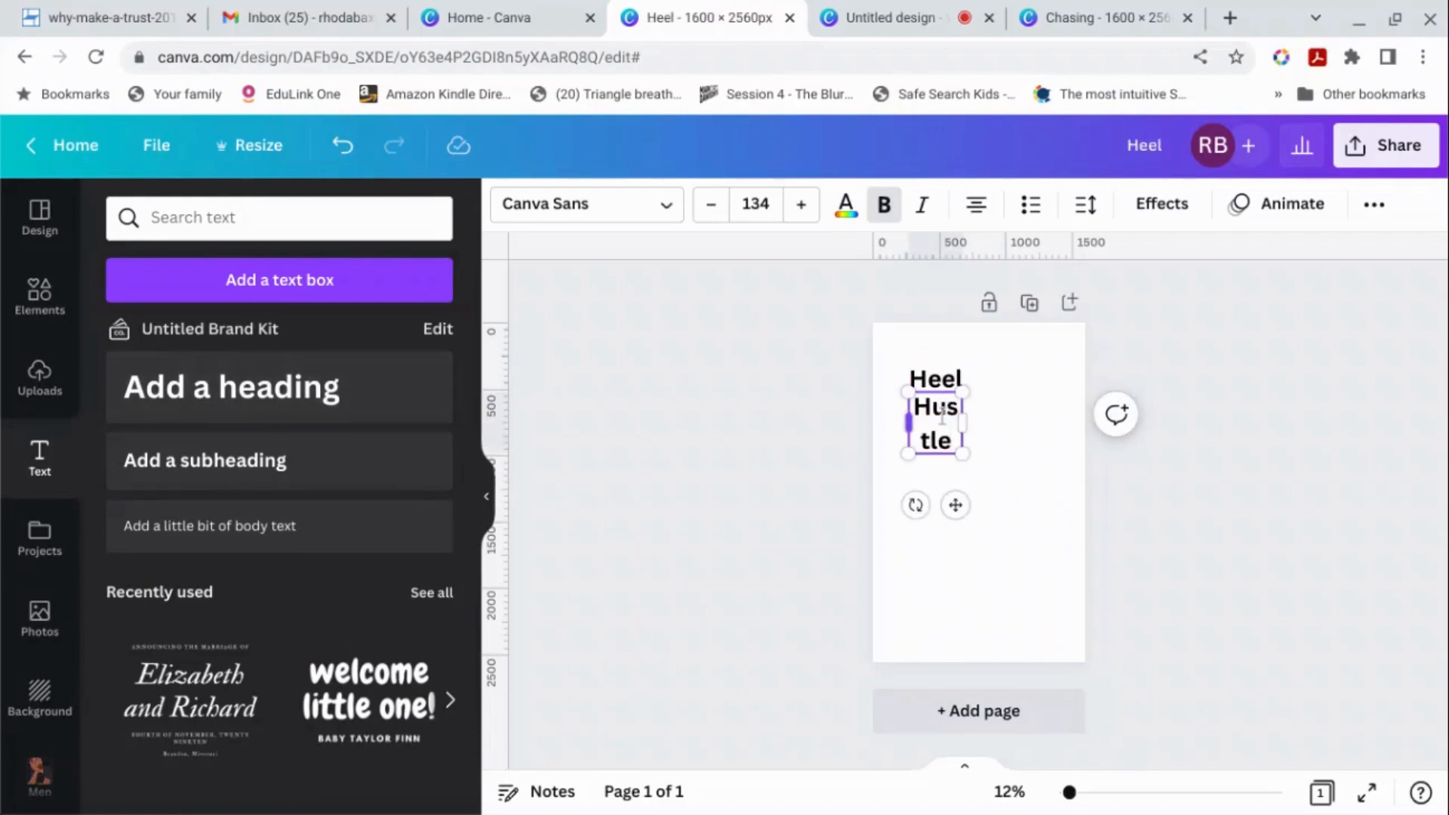
left_click_drag(964, 421, 988, 414)
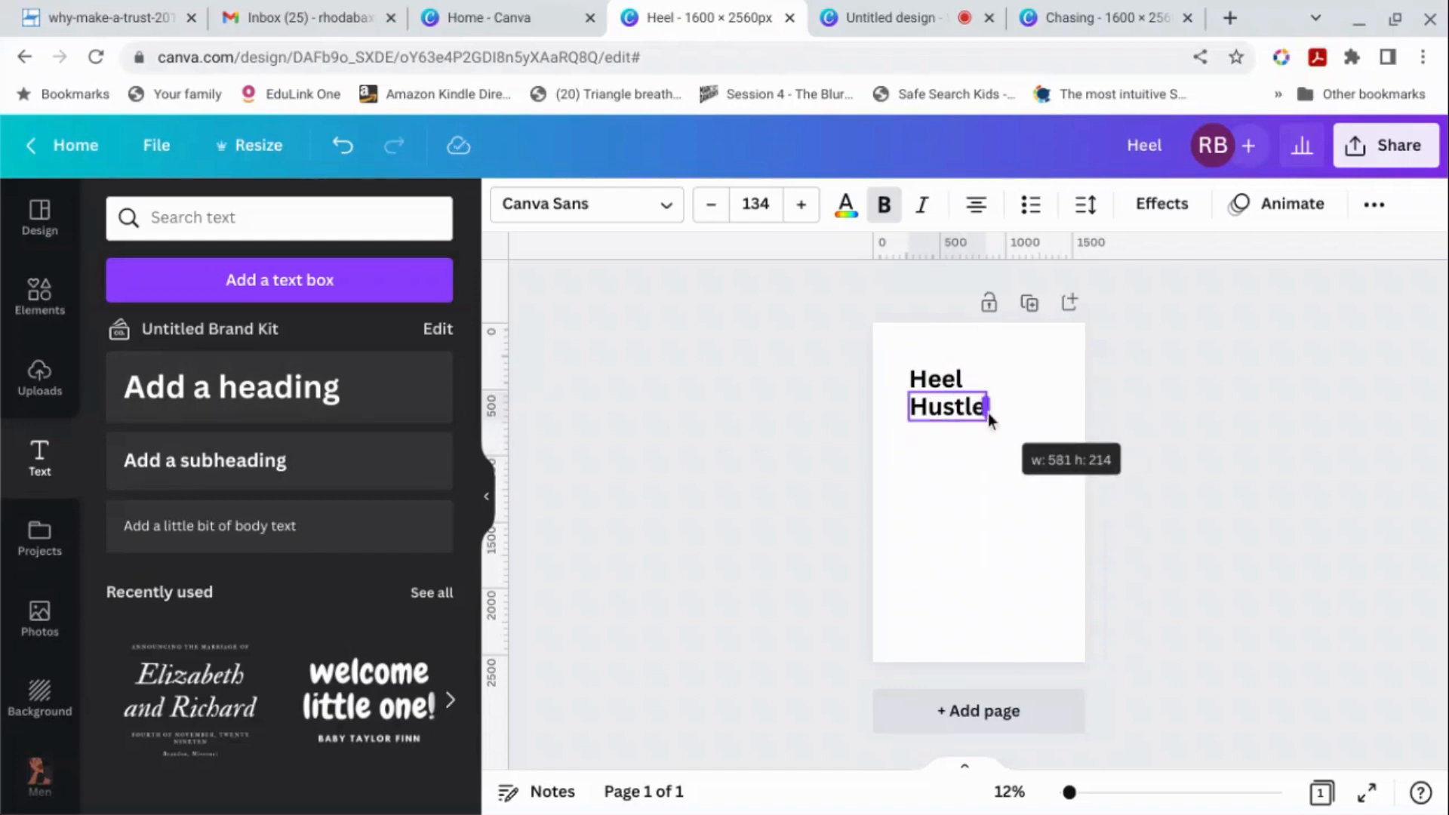
Step: Add a third heading reading "Hustle" below the other two title words and deselect it
left_click(363, 406)
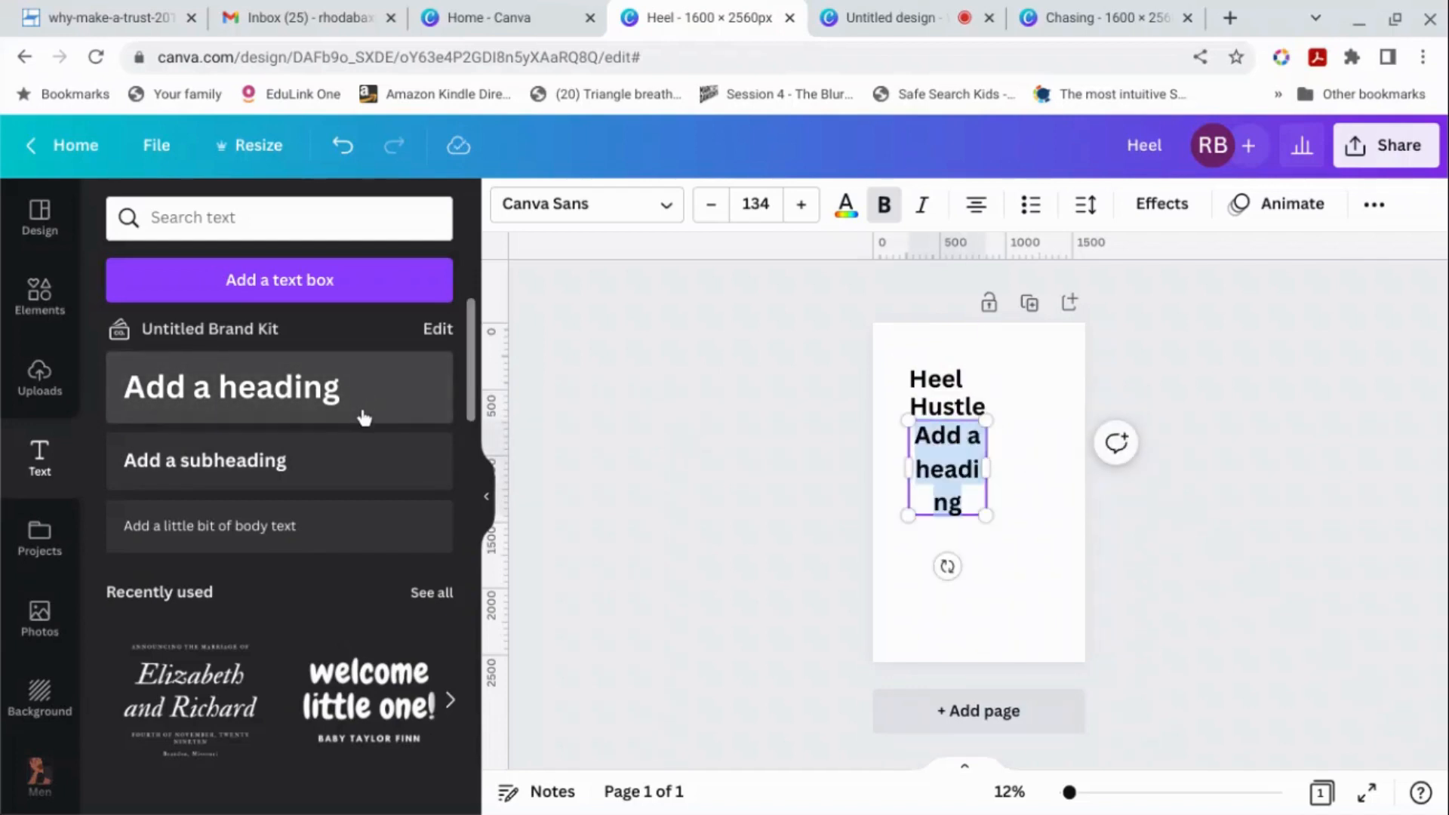
type("Hustle")
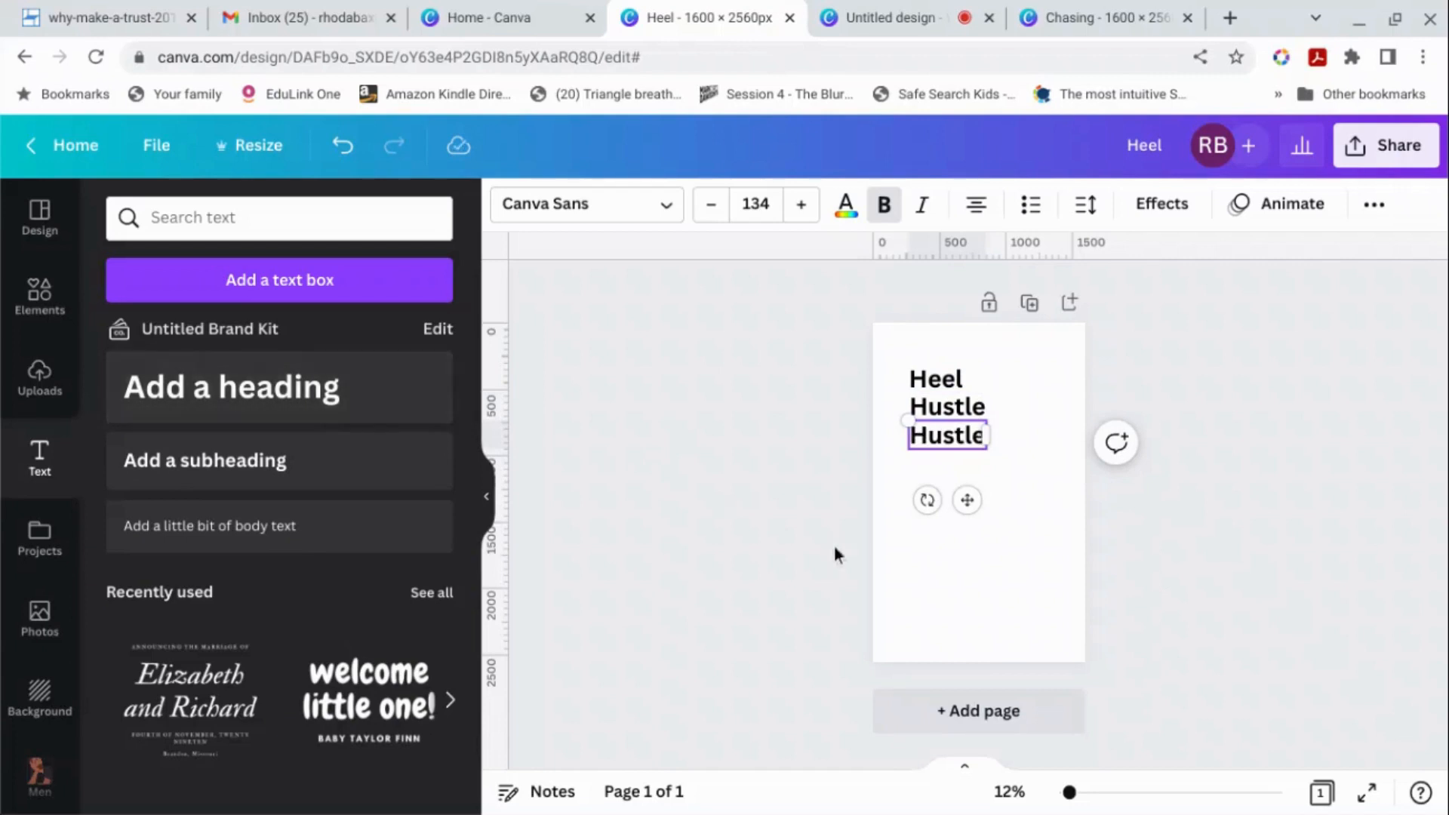
left_click(966, 553)
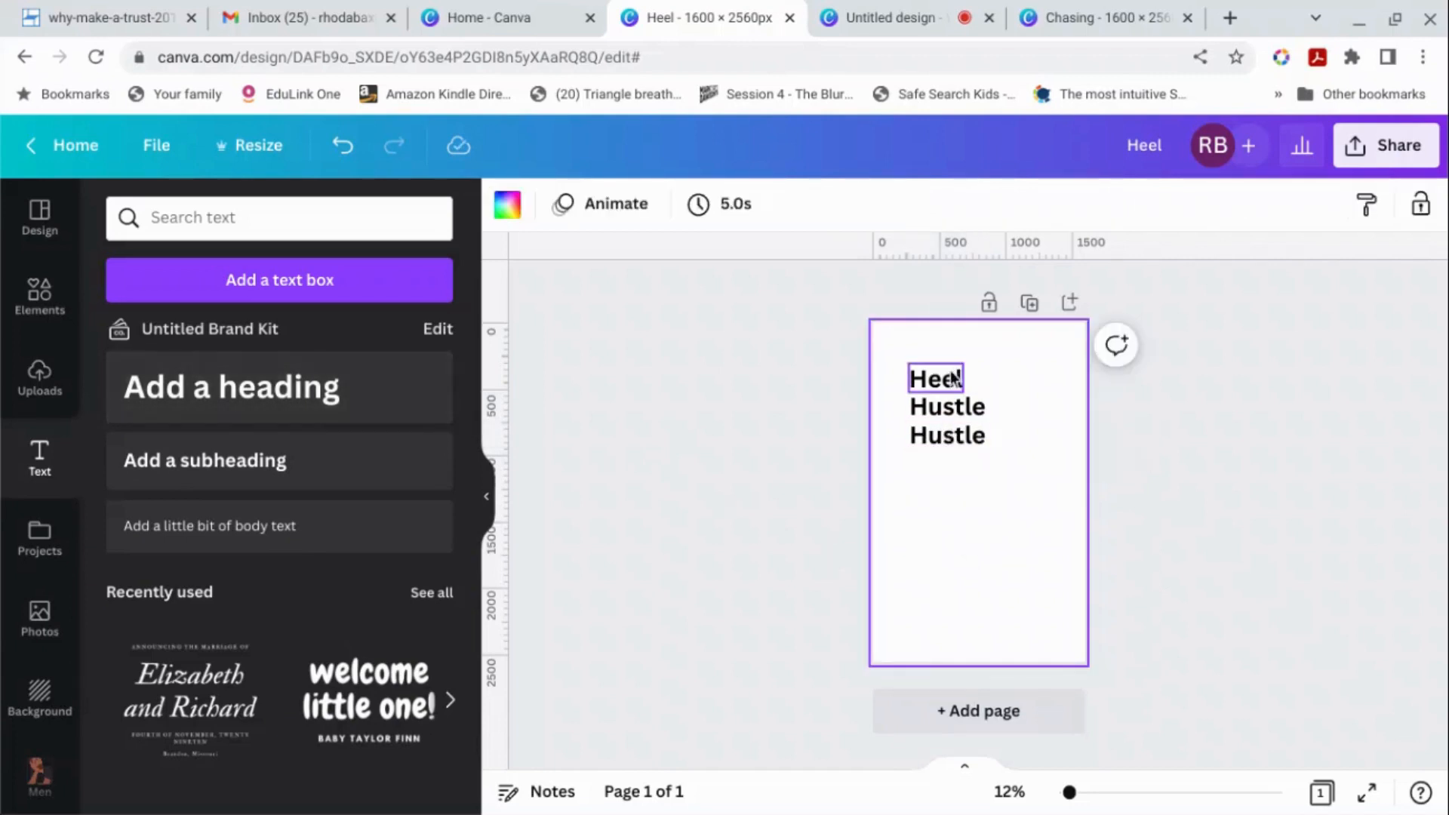
Step: Set the font of all three title words to Barbra SemiCondensed
left_click(956, 415, "shift")
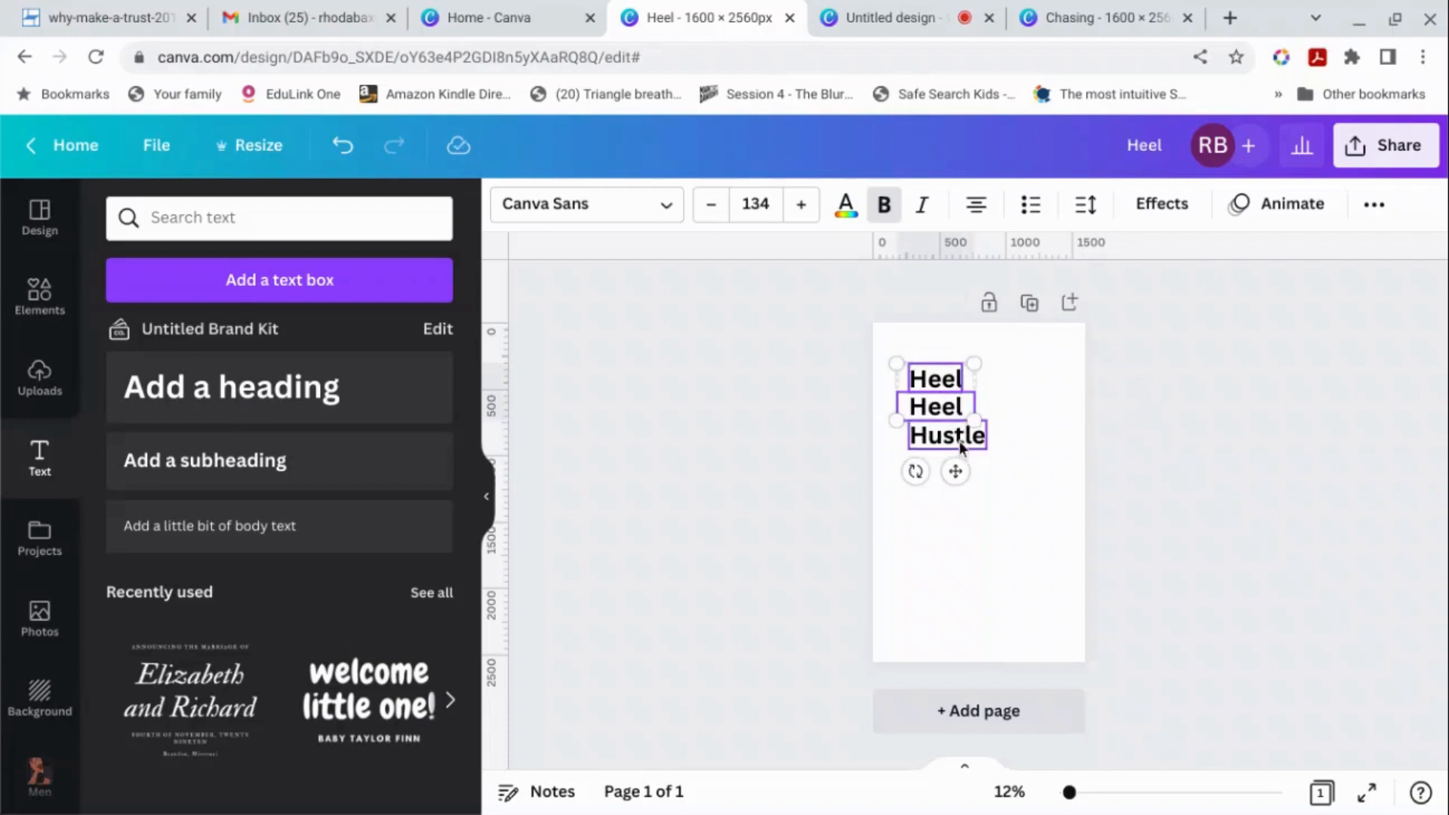
left_click(960, 447, "shift")
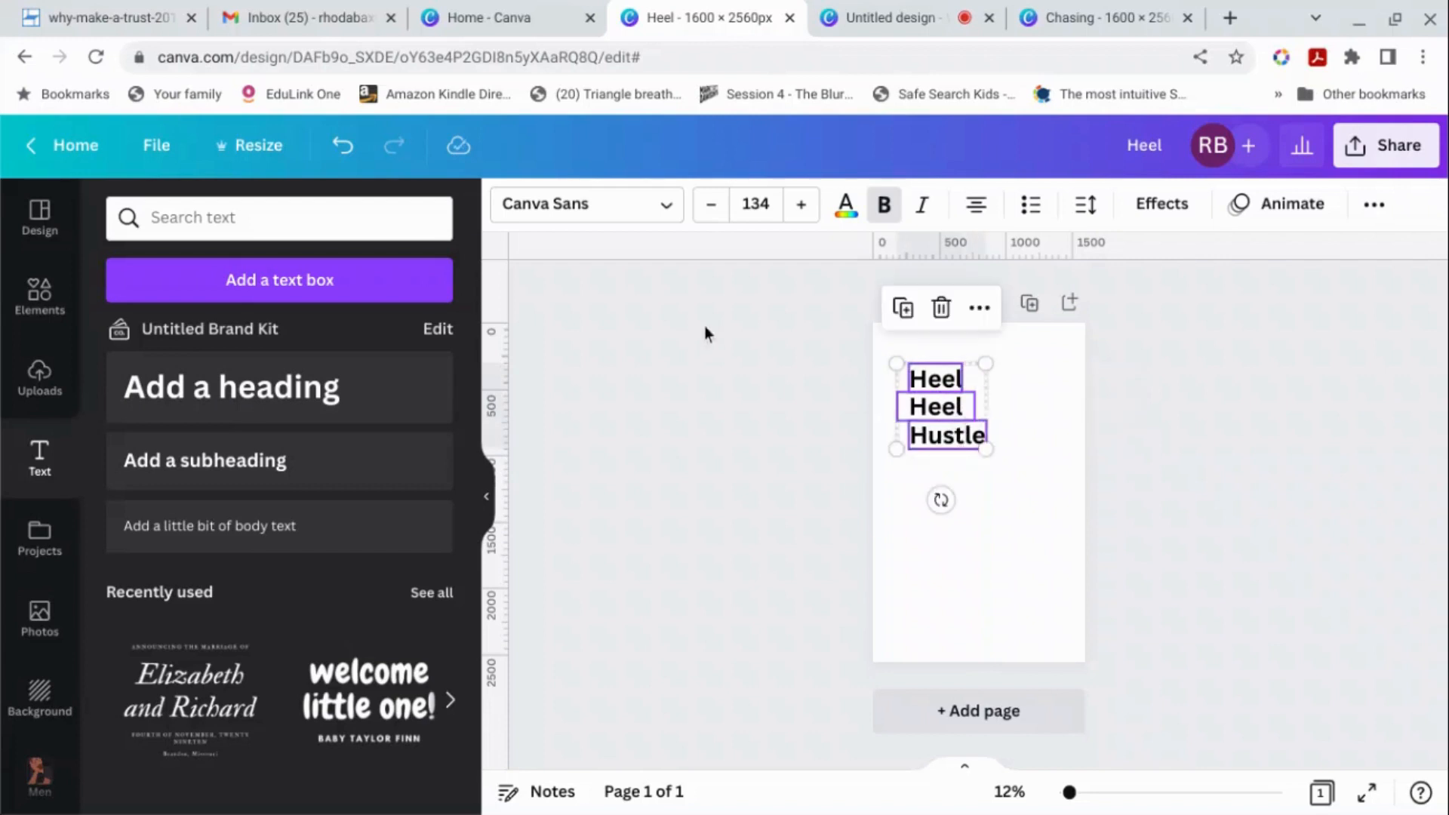
left_click(668, 205)
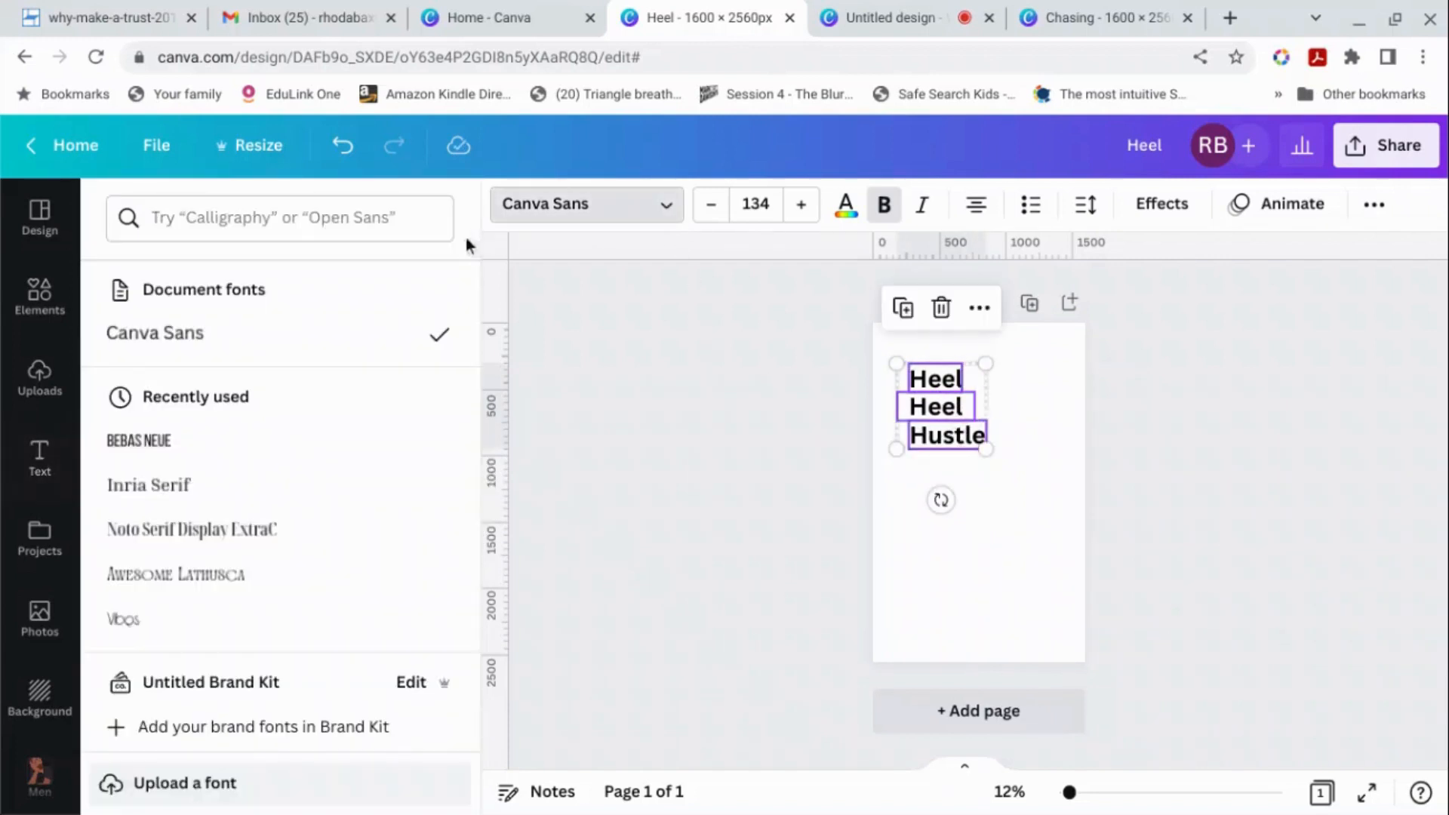
left_click(327, 226)
type("b")
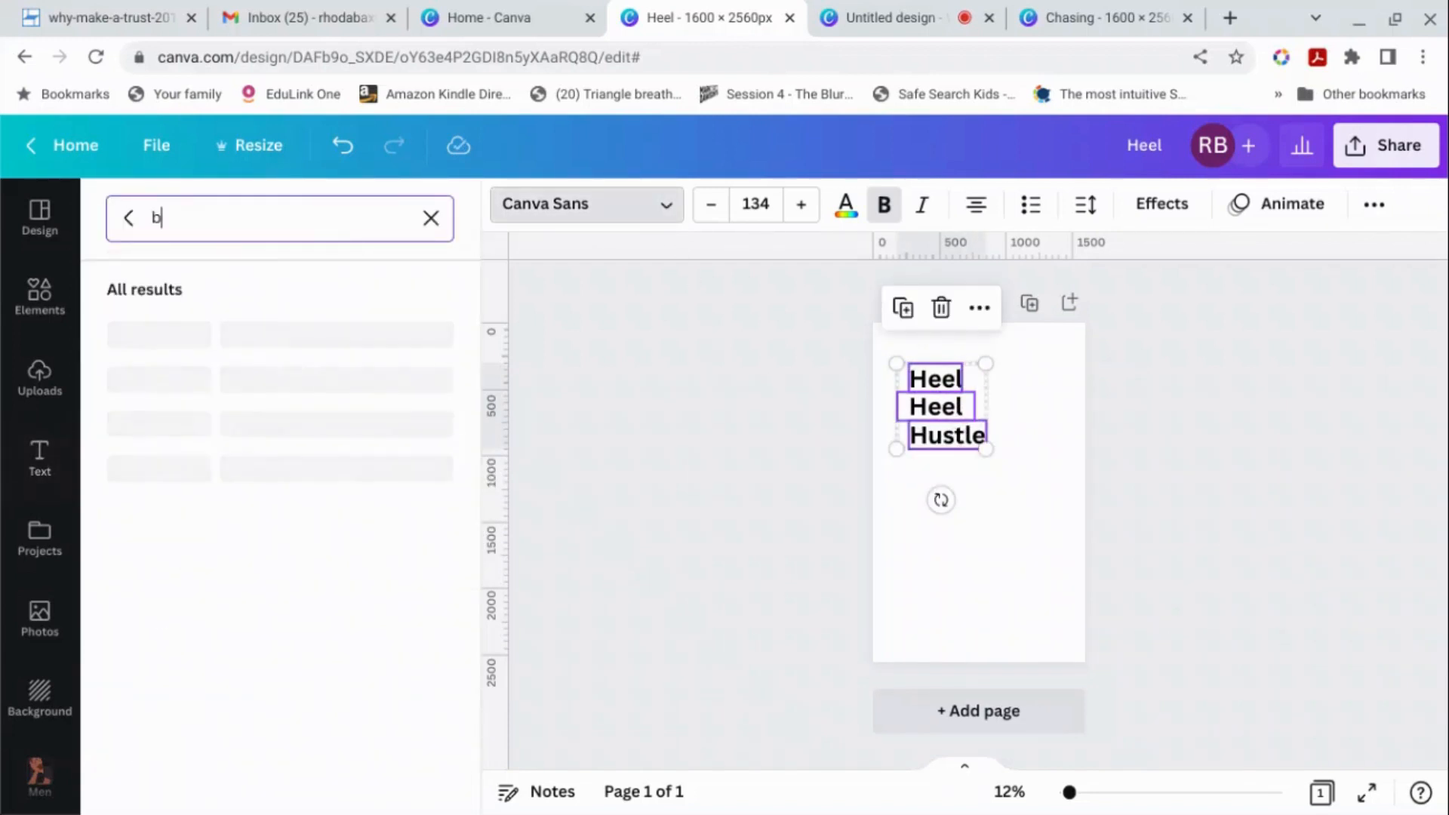
type("arbra")
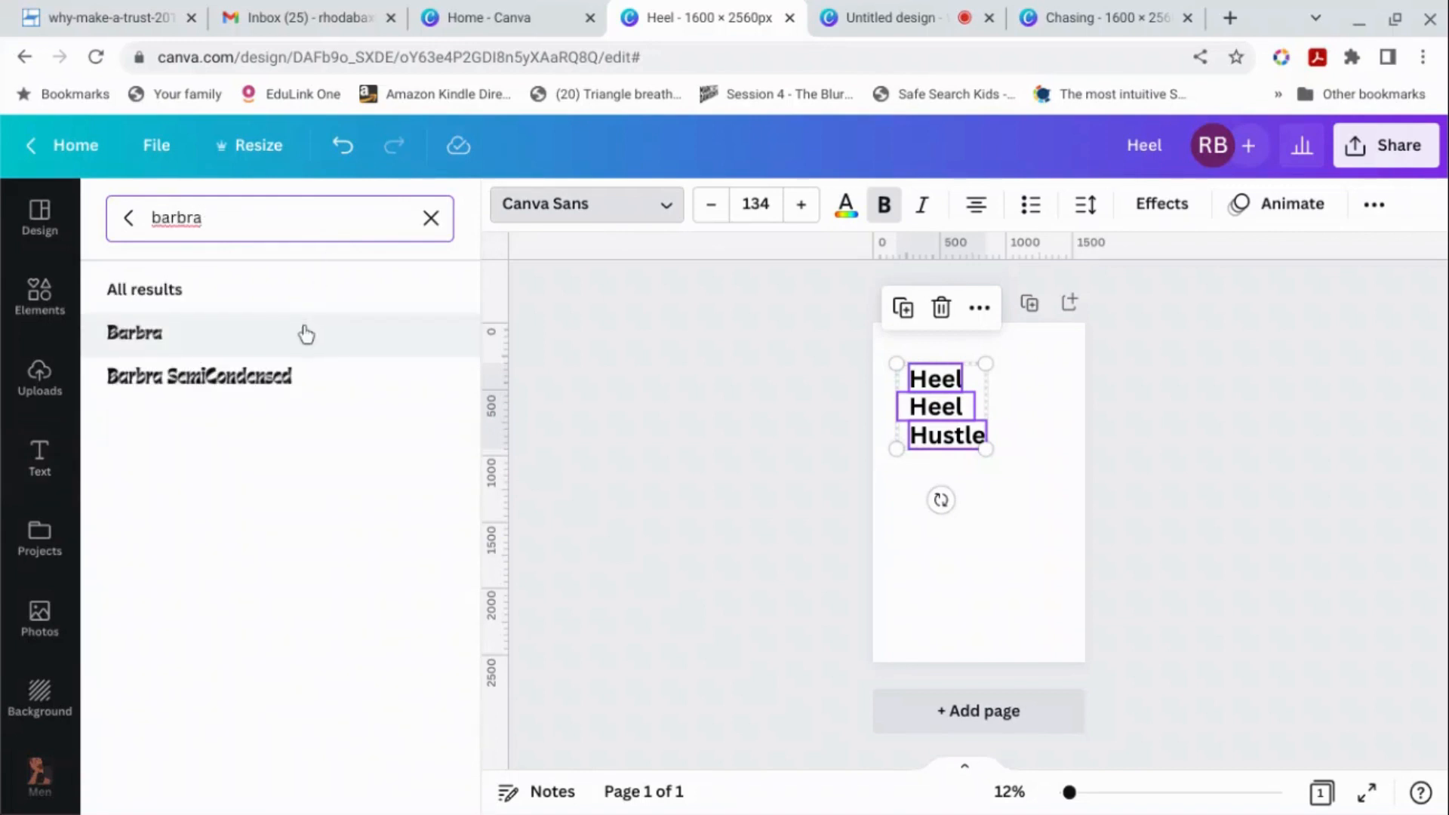
left_click(302, 374)
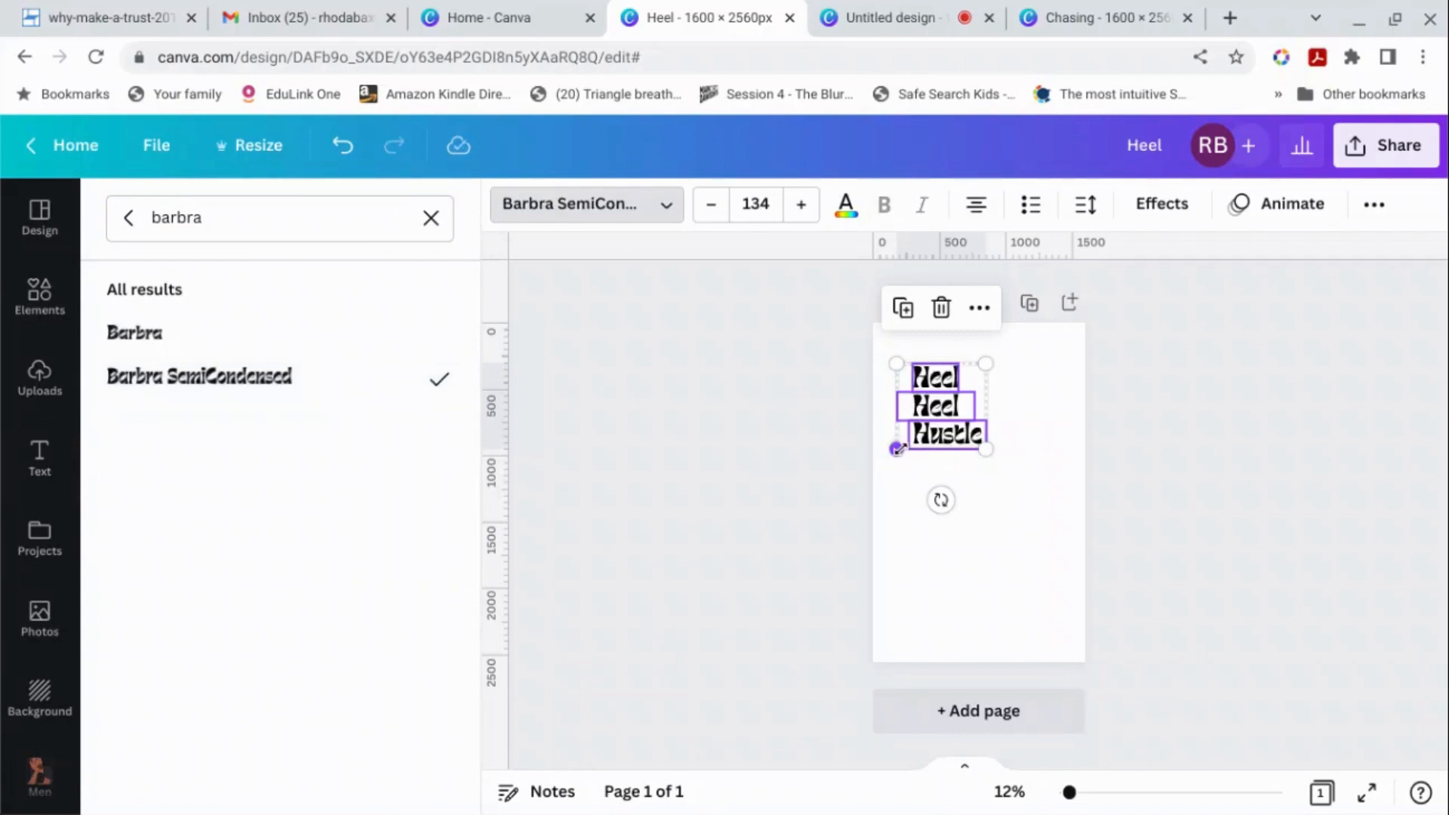
Step: Enlarge the three title words together to font size 226 and deselect them
left_click_drag(897, 450, 867, 477)
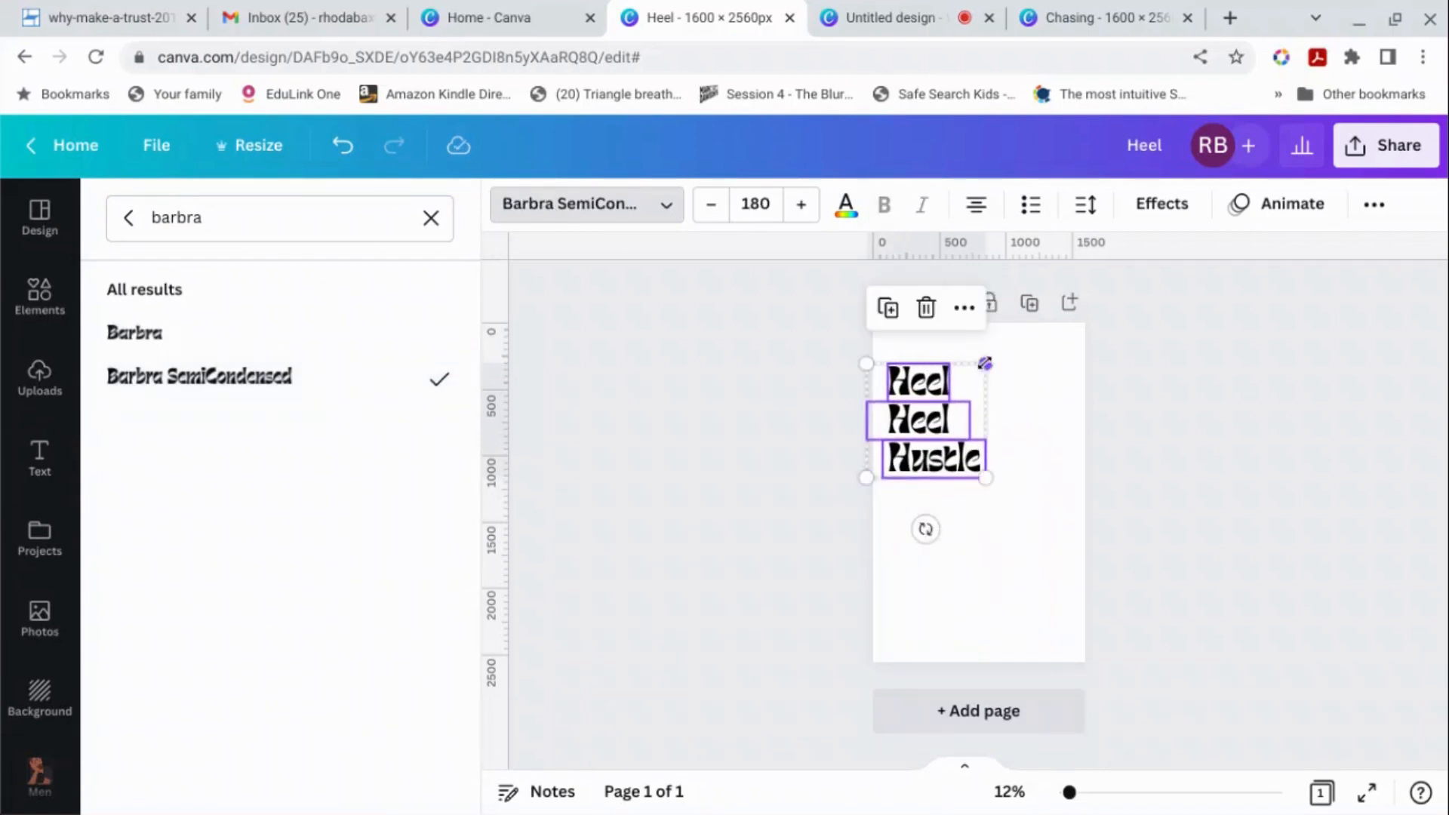
left_click_drag(984, 364, 1003, 386)
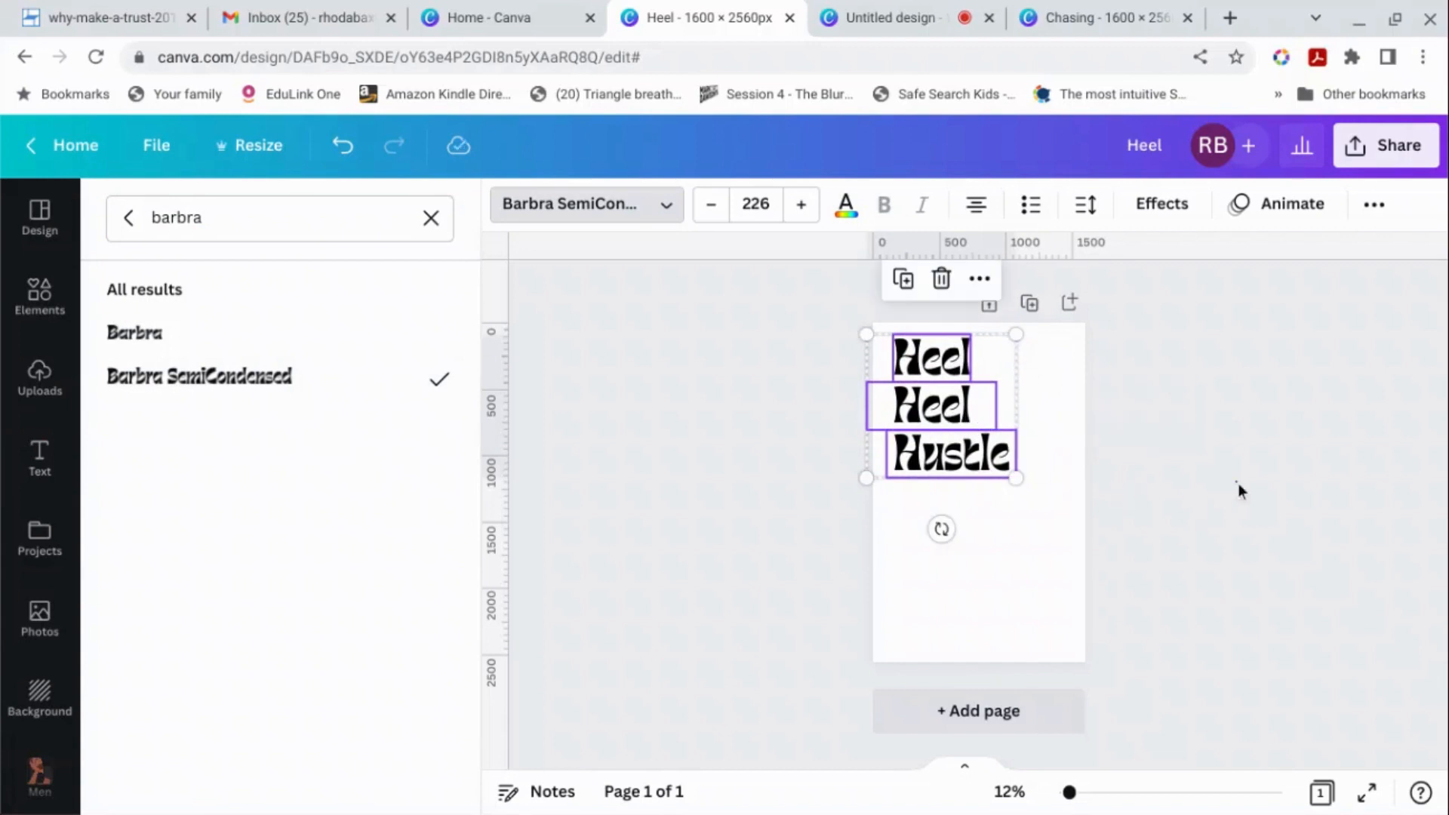
left_click(1238, 490)
left_click(1178, 475)
left_click(966, 416)
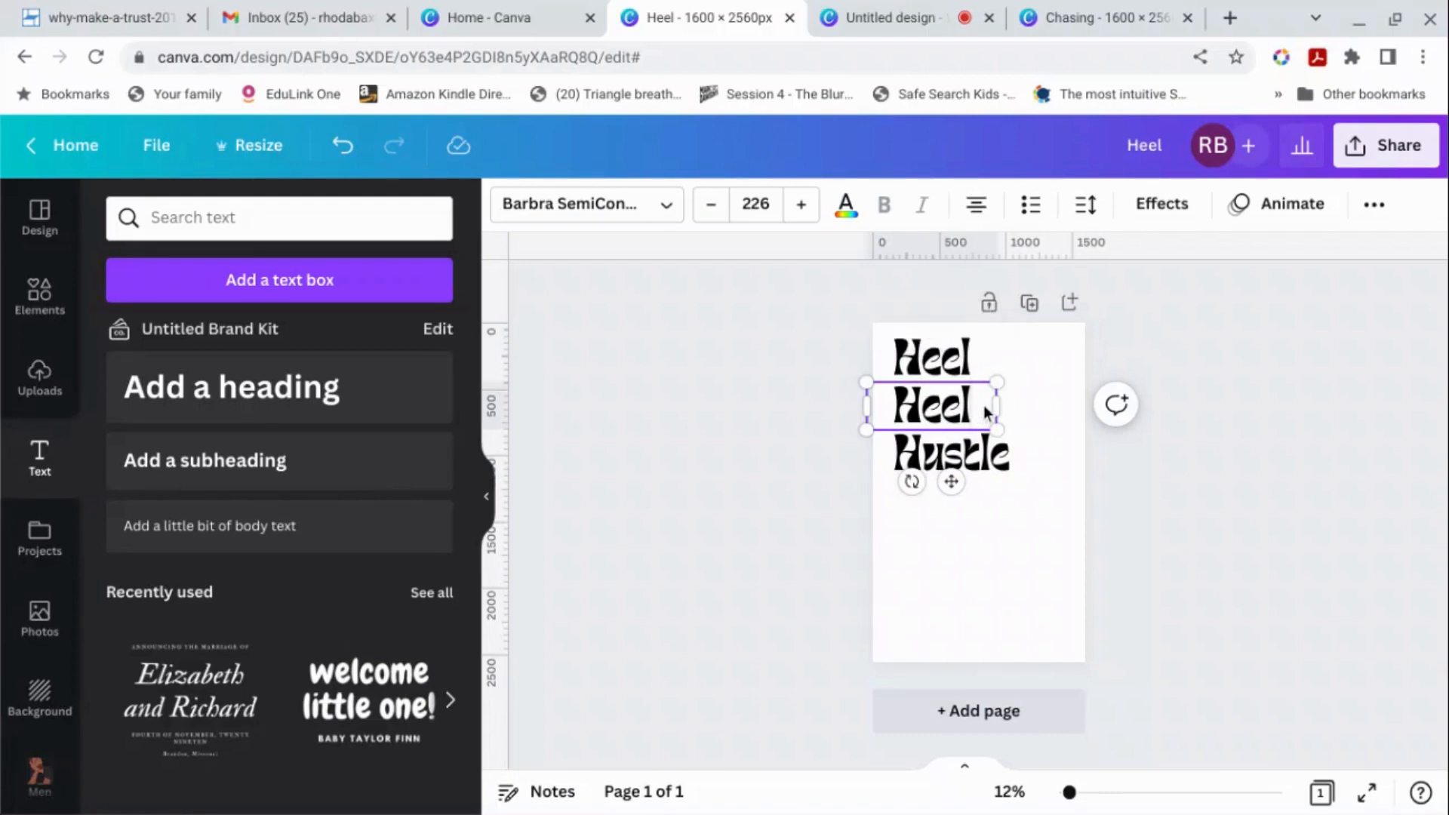
key("Left")
left_click_drag(881, 384, 871, 370)
left_click(1224, 500)
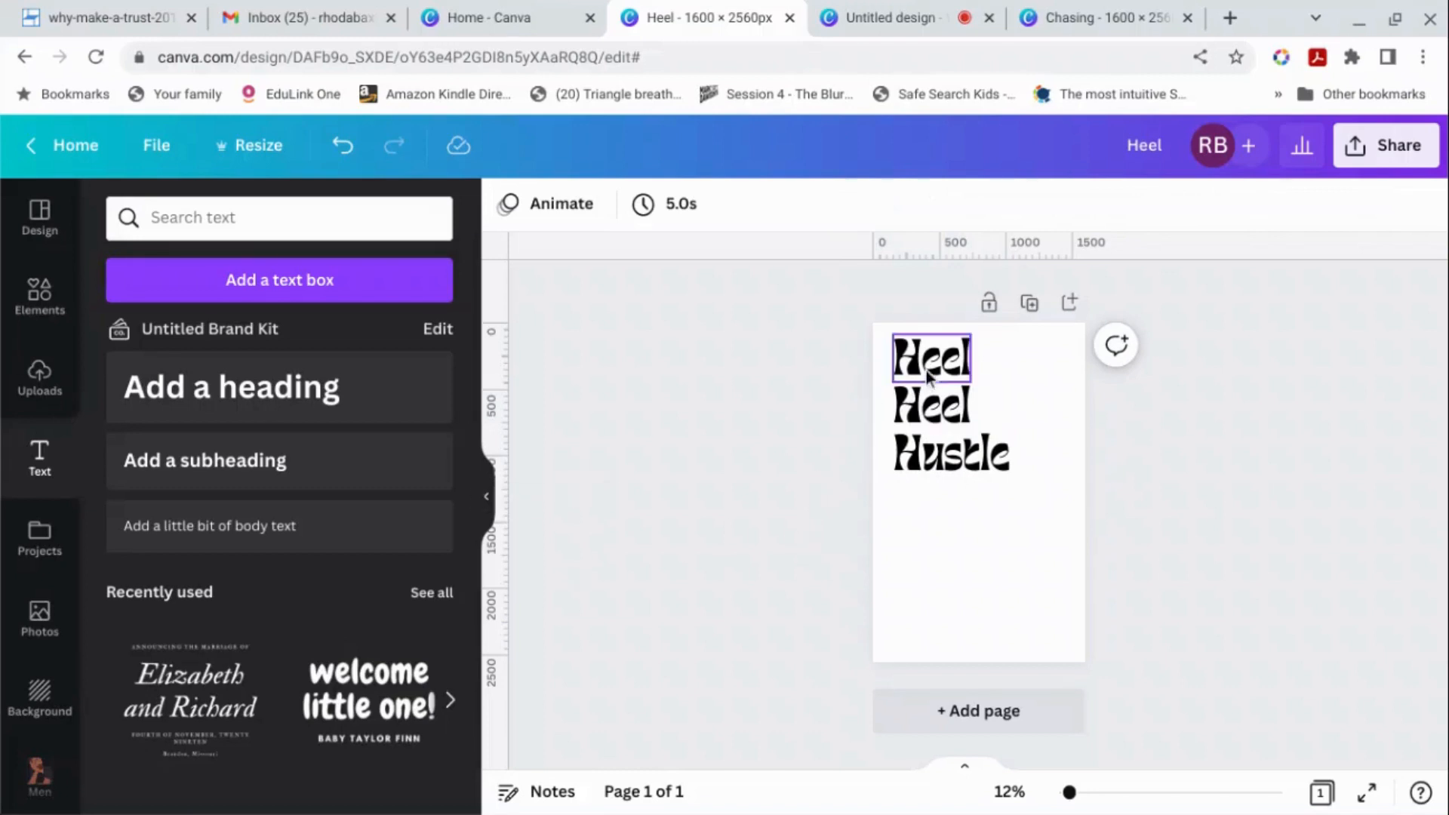
Step: Change the first title word from "Heel" to "High"
left_click(950, 361)
left_click_drag(950, 364, 965, 365)
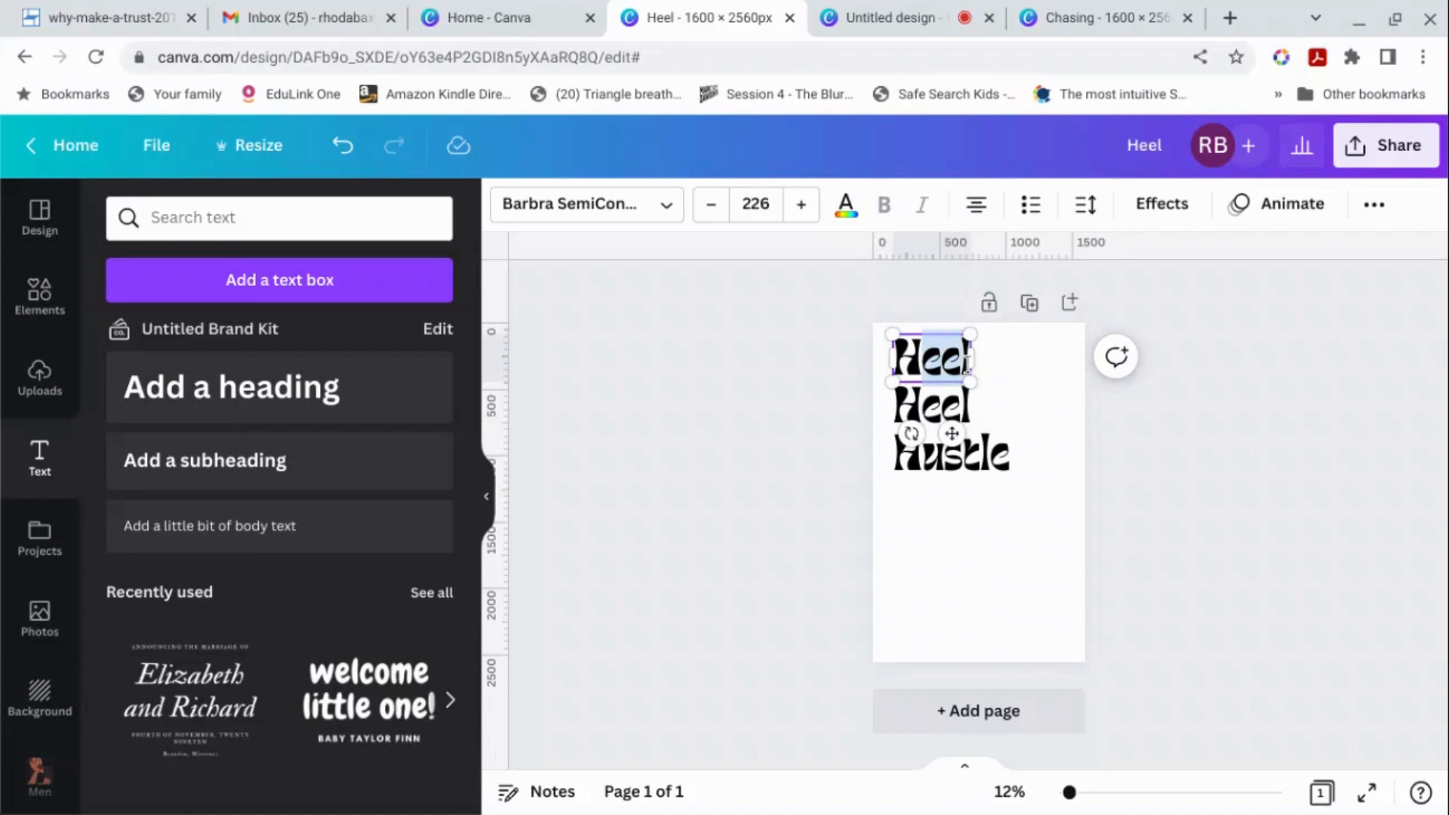
type("igh")
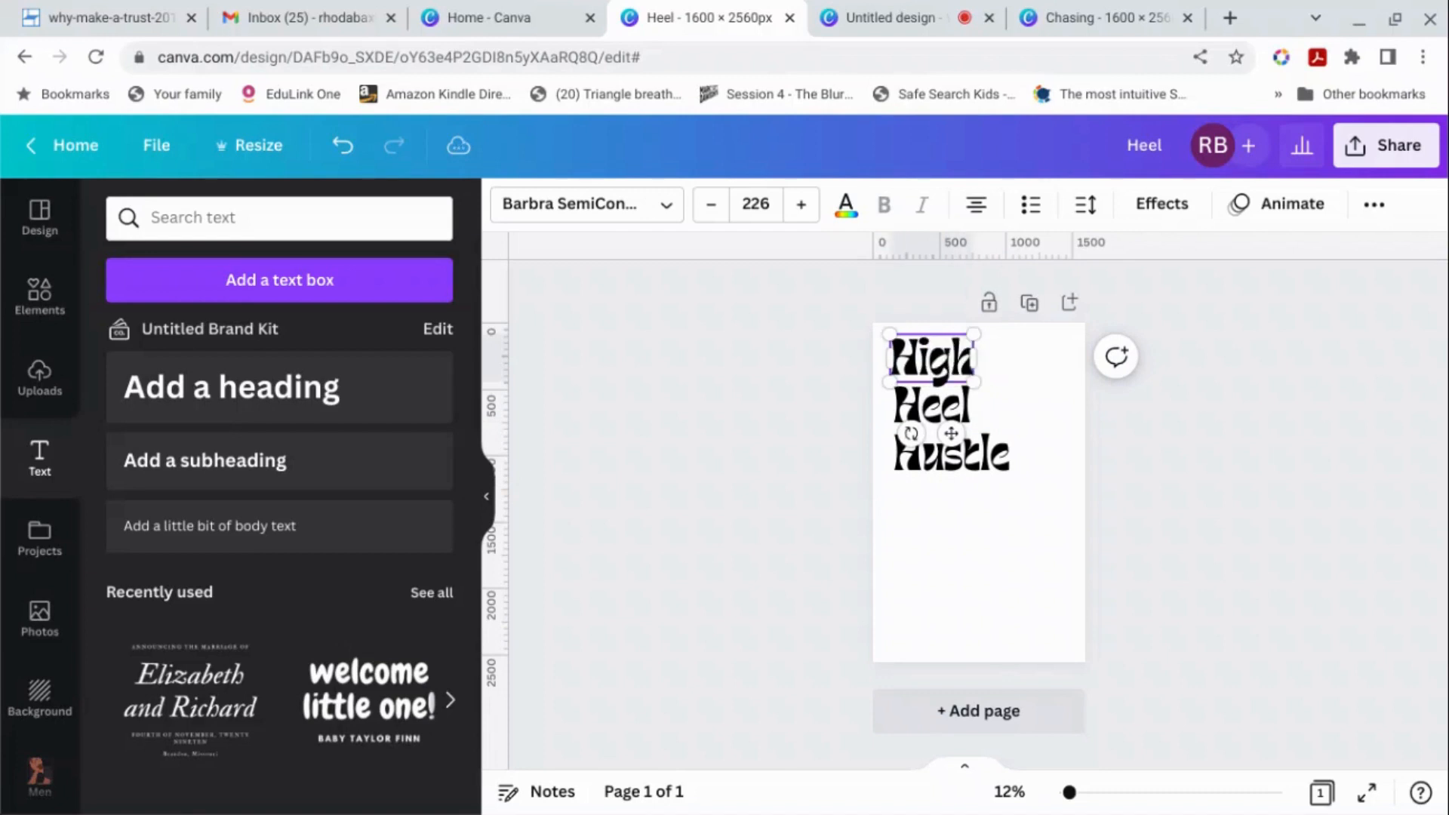
left_click(1194, 515)
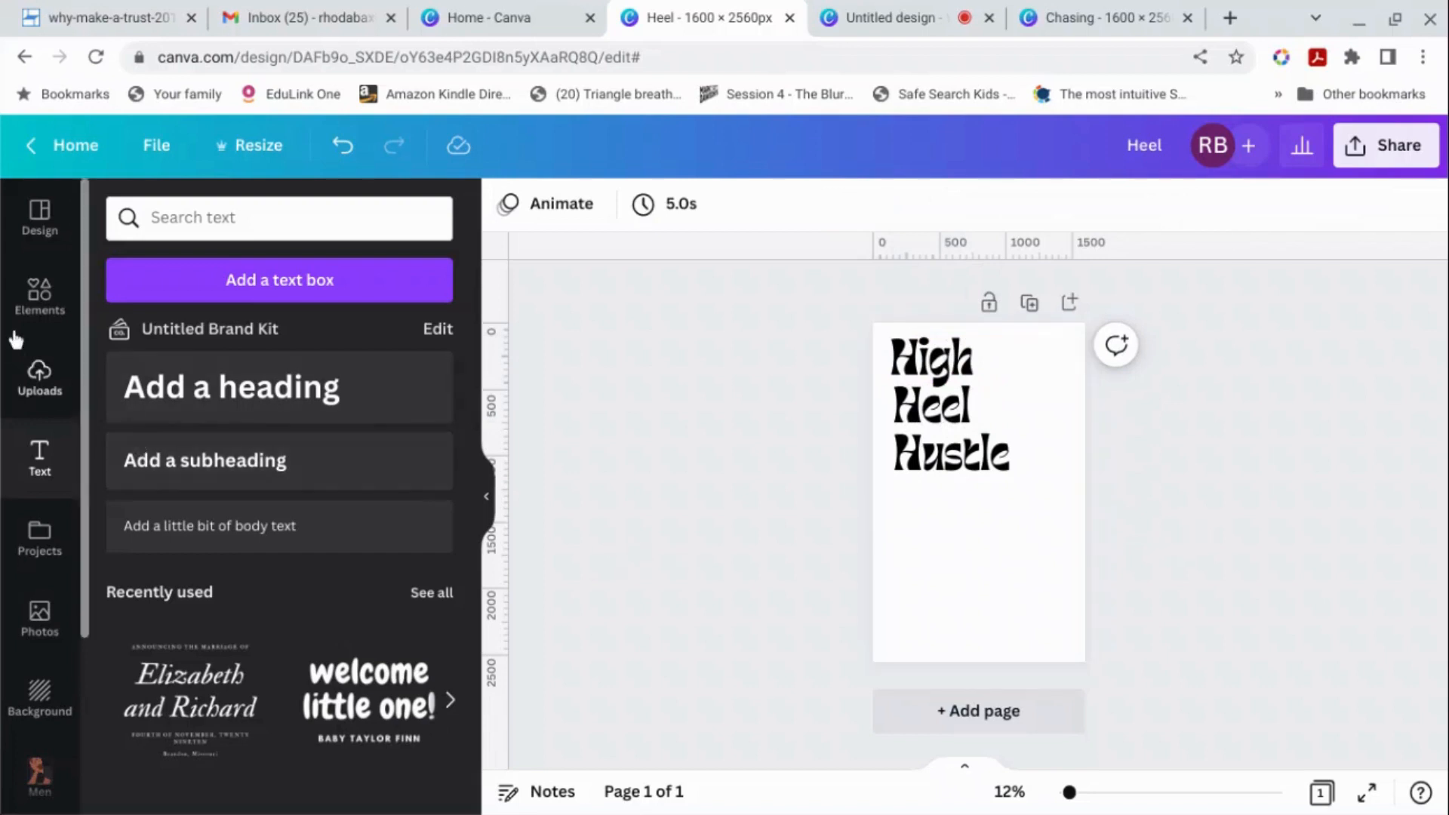
Step: Add the teal high-heel shoes graphic, enlarge it, and place it low on the page with the toes running off the right edge
left_click(43, 316)
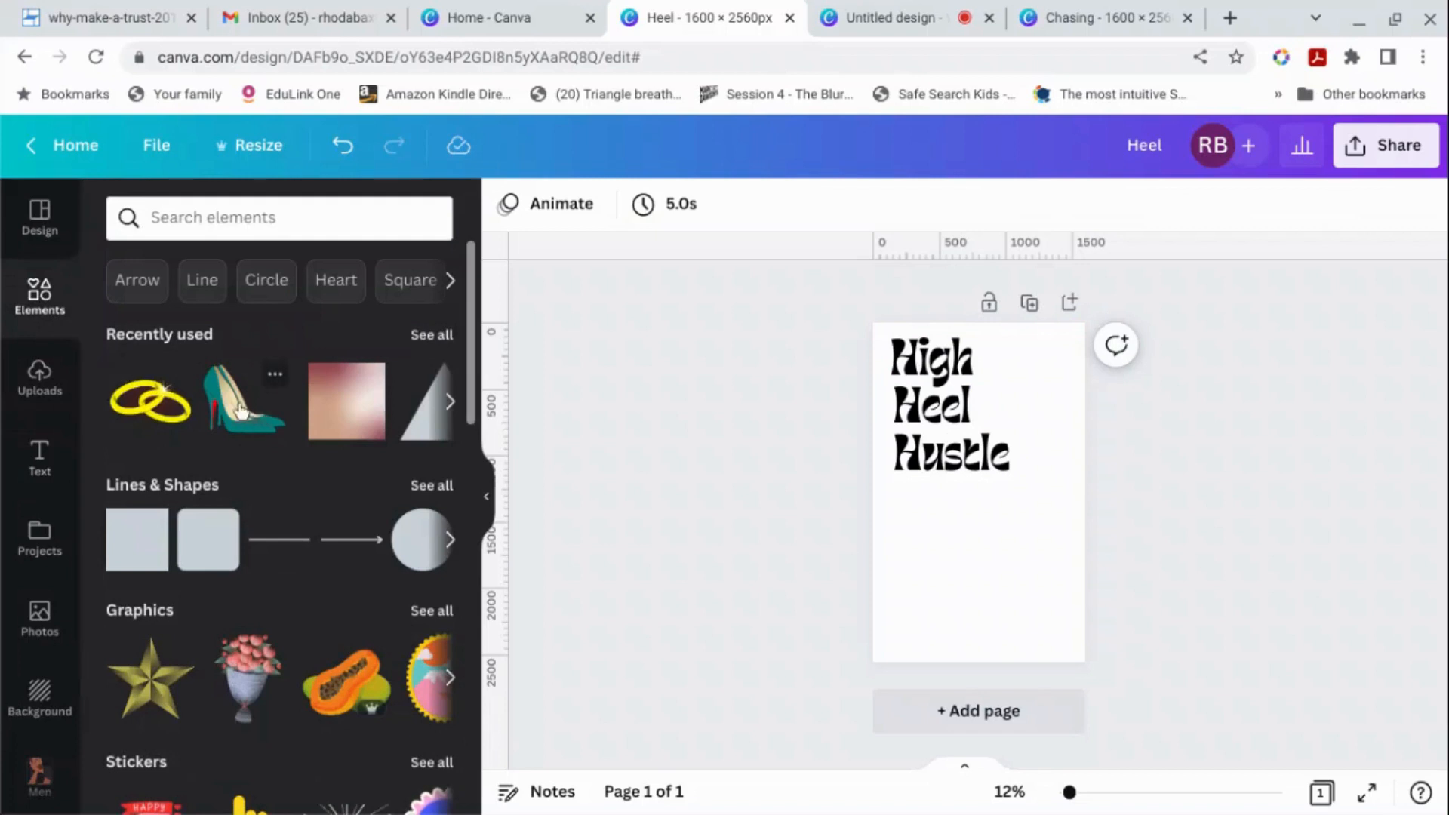
left_click(240, 412)
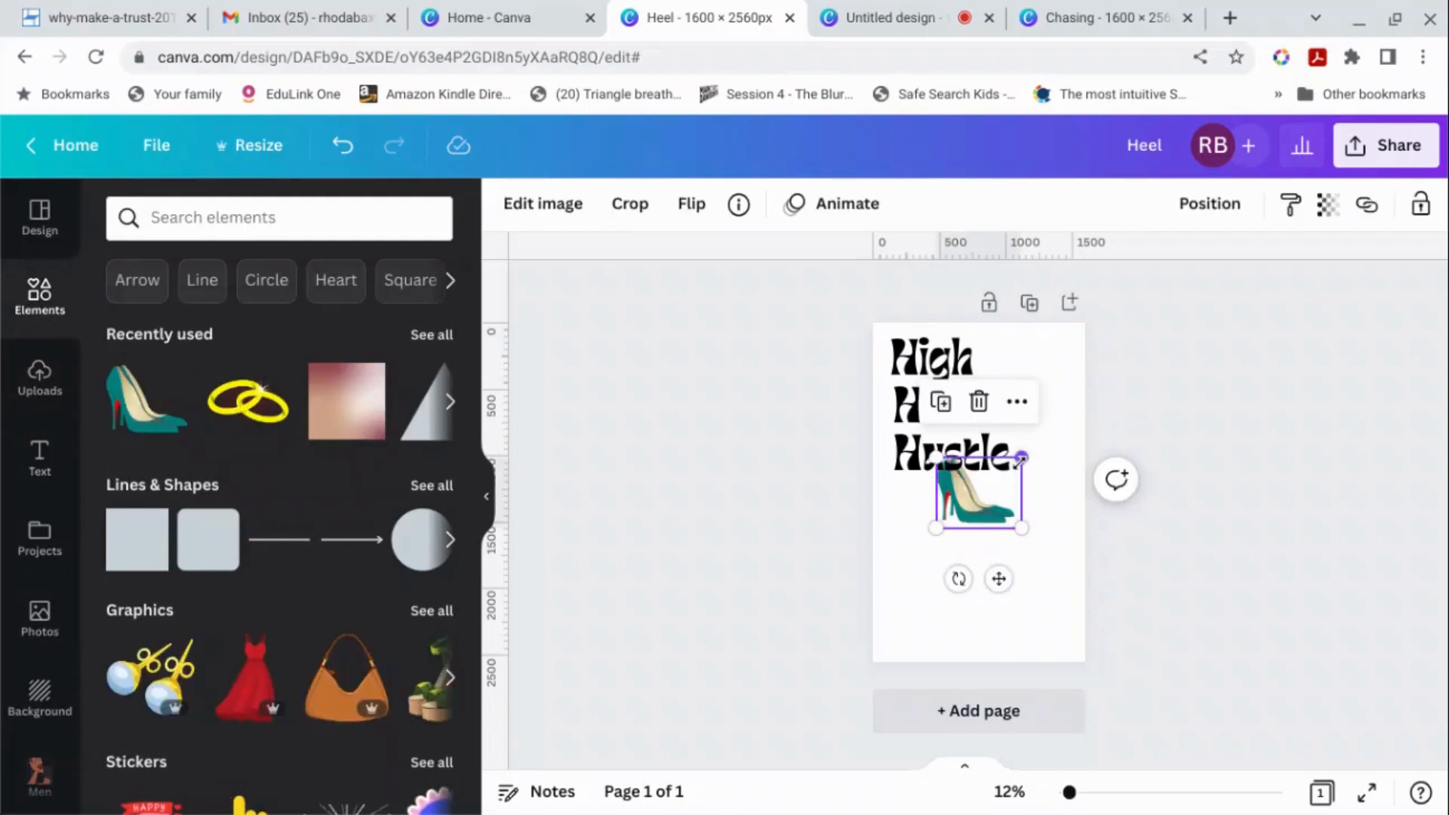
left_click_drag(1021, 457, 1229, 423)
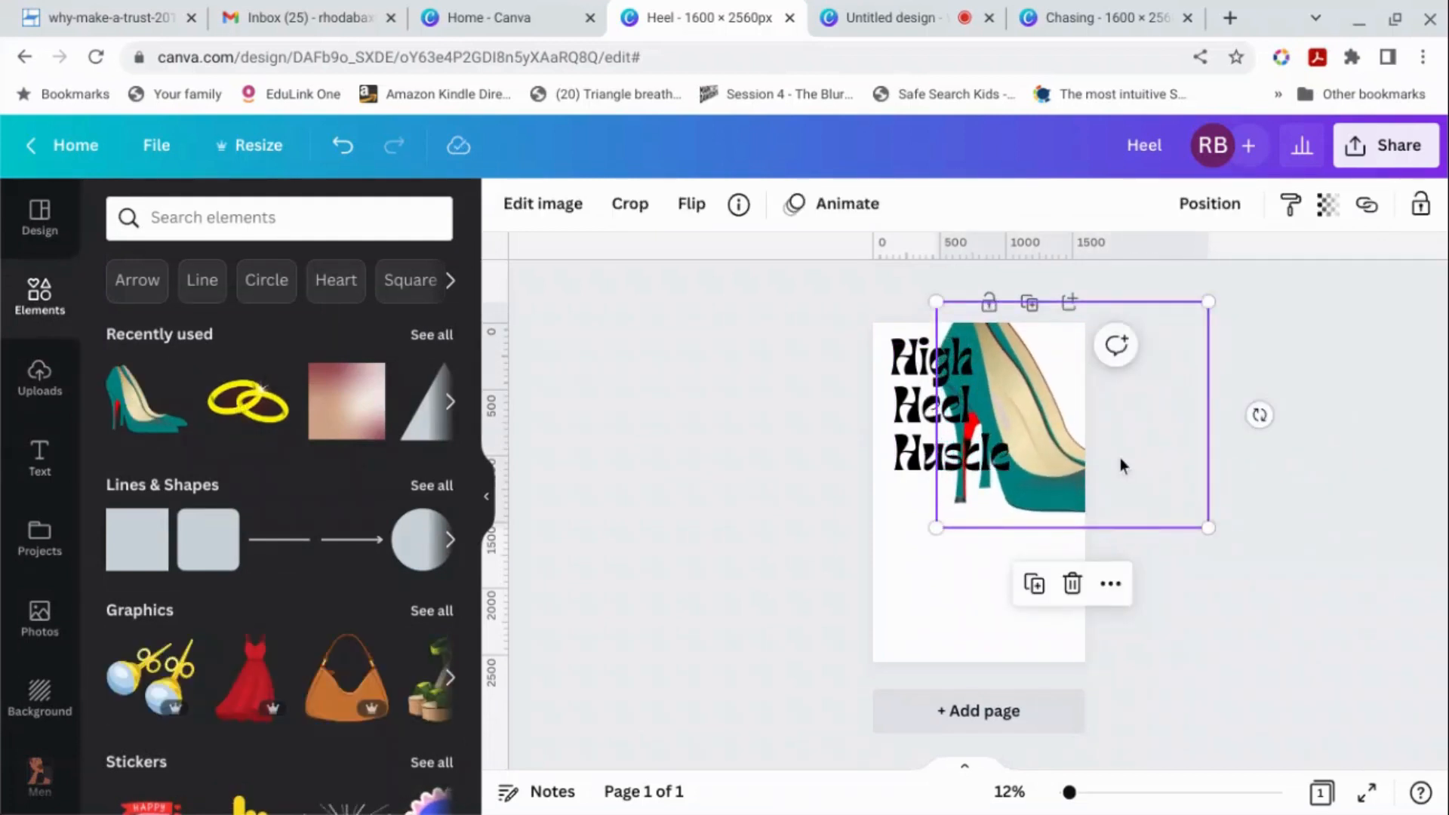
left_click_drag(1122, 464, 1147, 566)
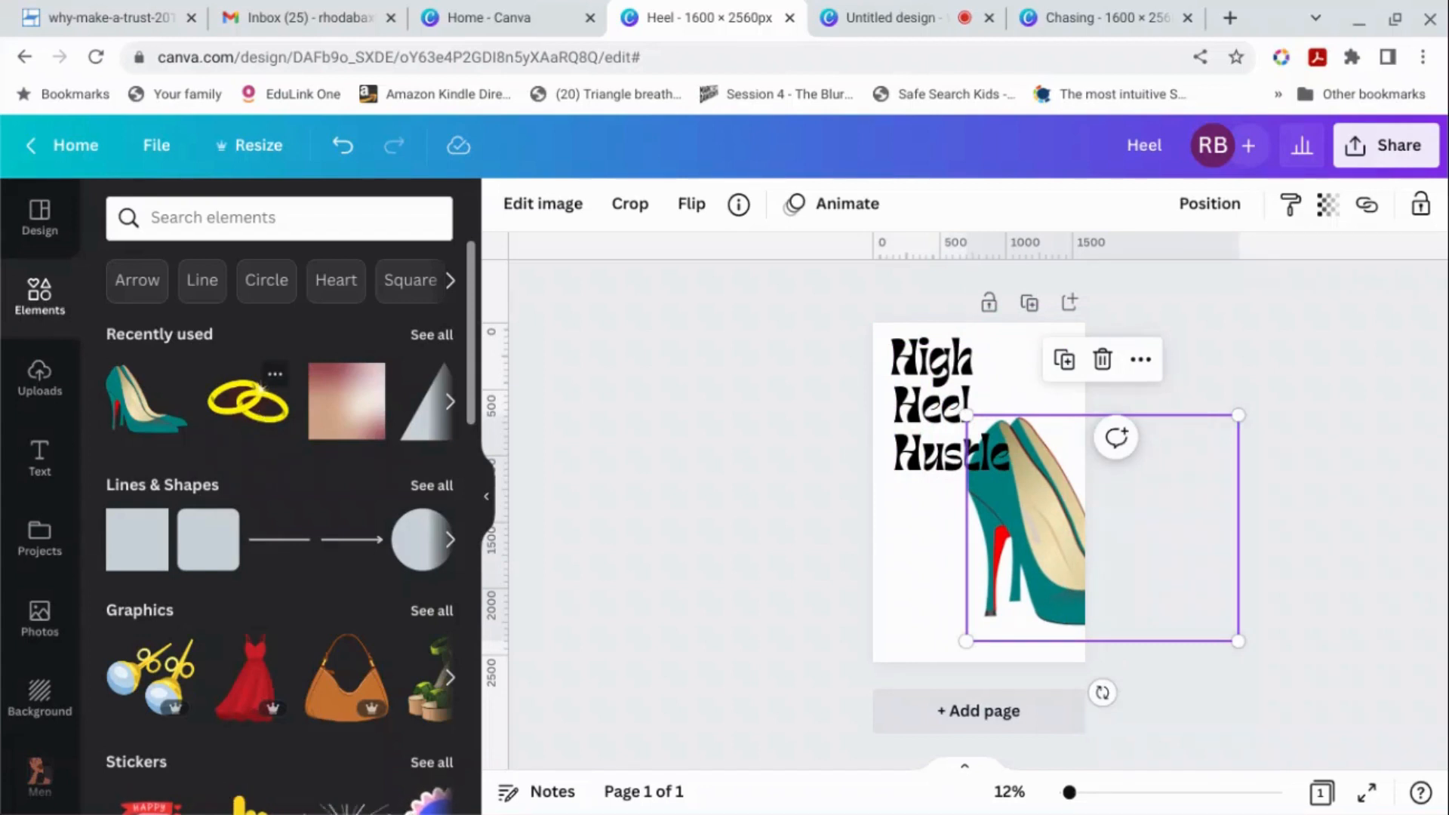
Step: Add the yellow interlocked rings graphic and place it over the base of the shoe's front heel
left_click(249, 399)
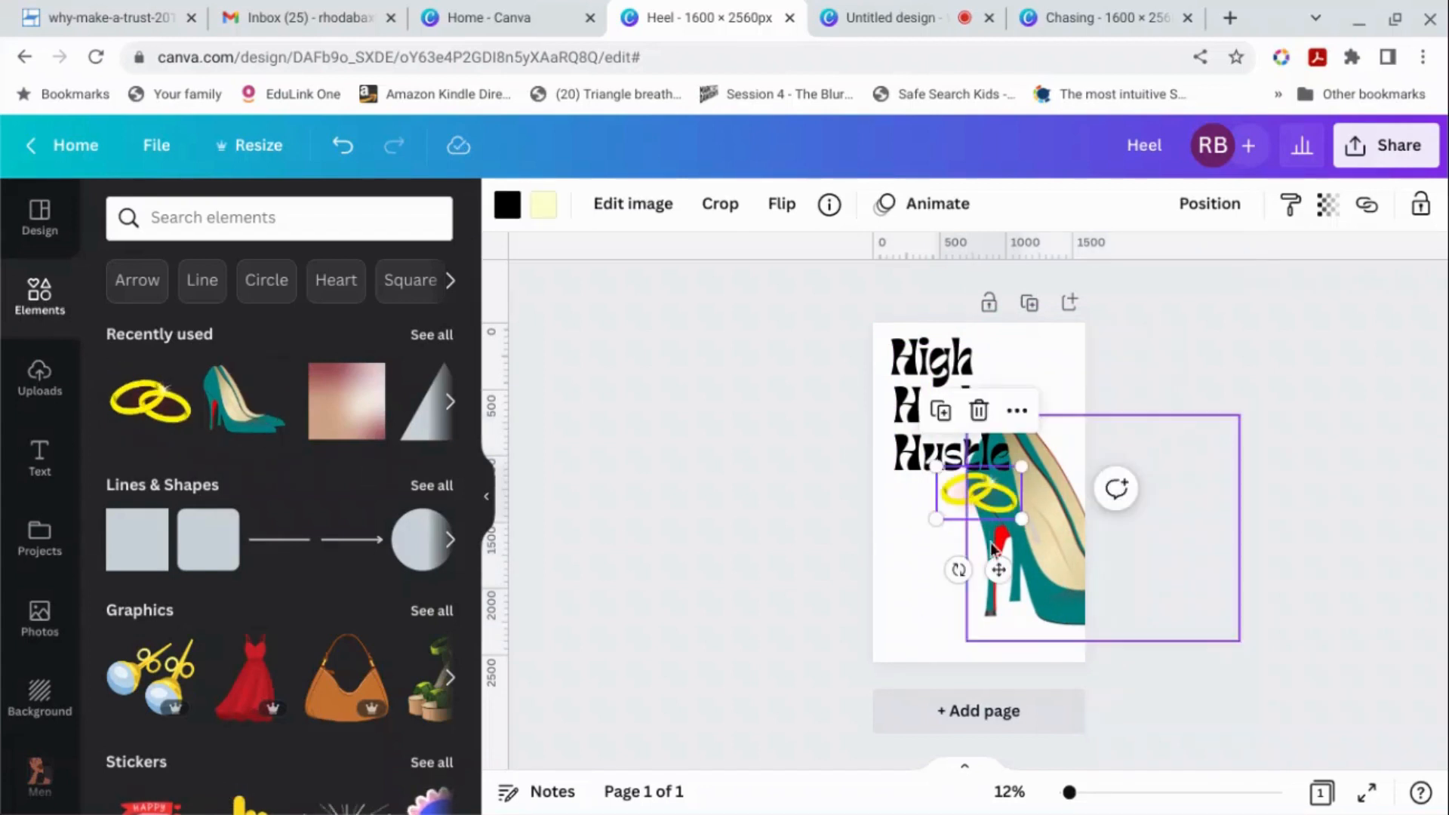
left_click_drag(997, 569, 993, 649)
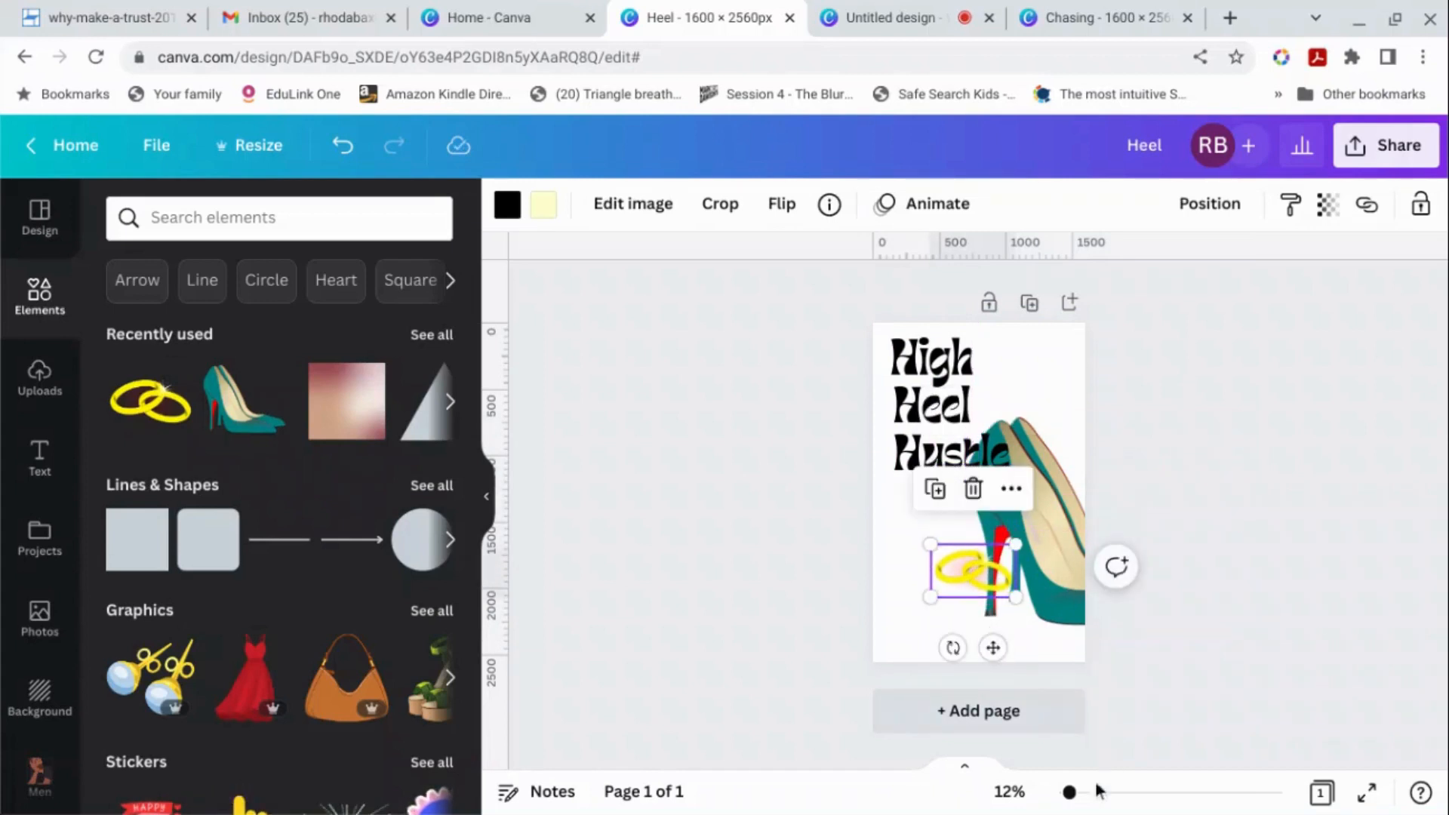
left_click_drag(1070, 791, 1109, 794)
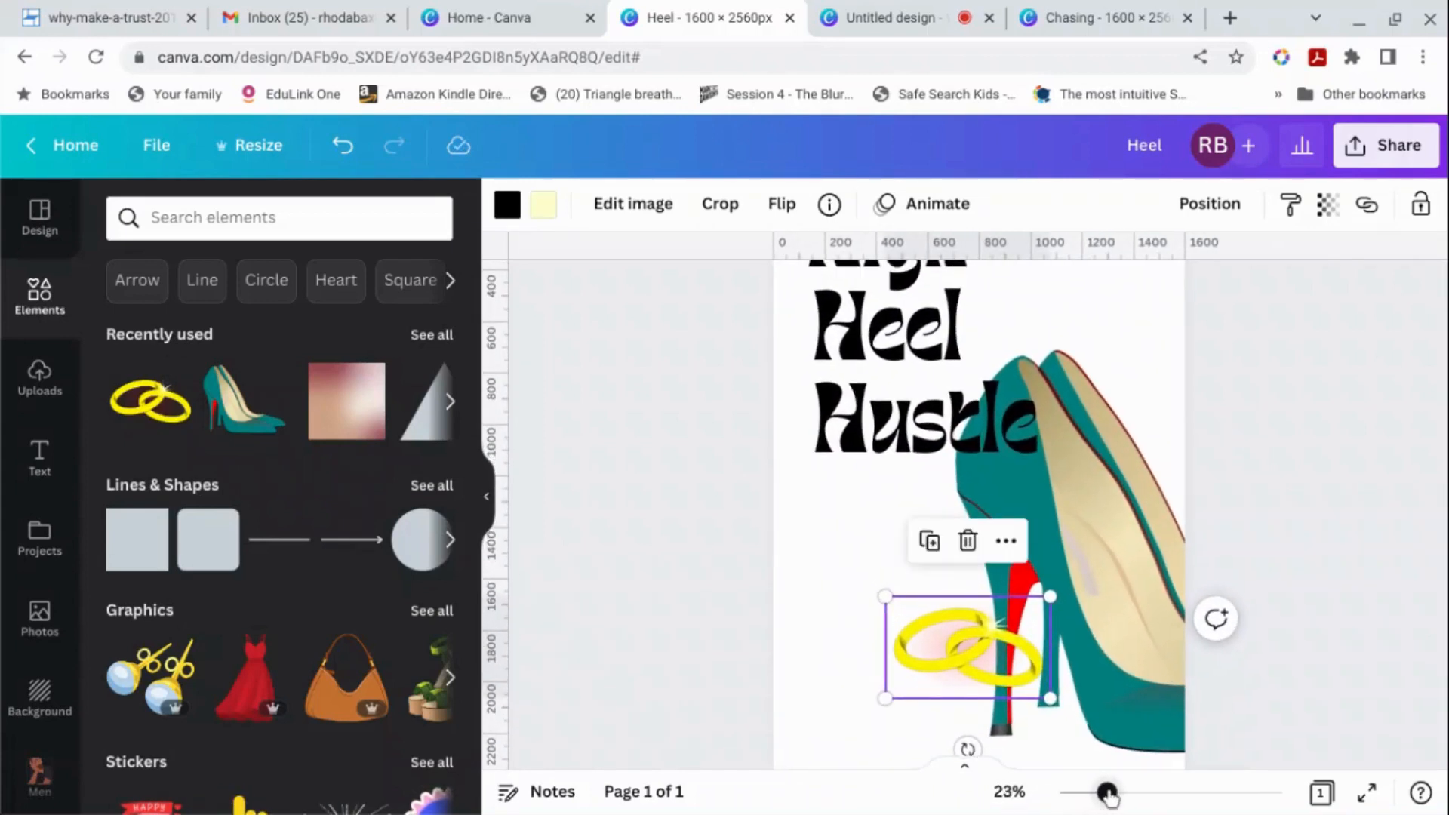
scroll(1351, 624, "down", 1)
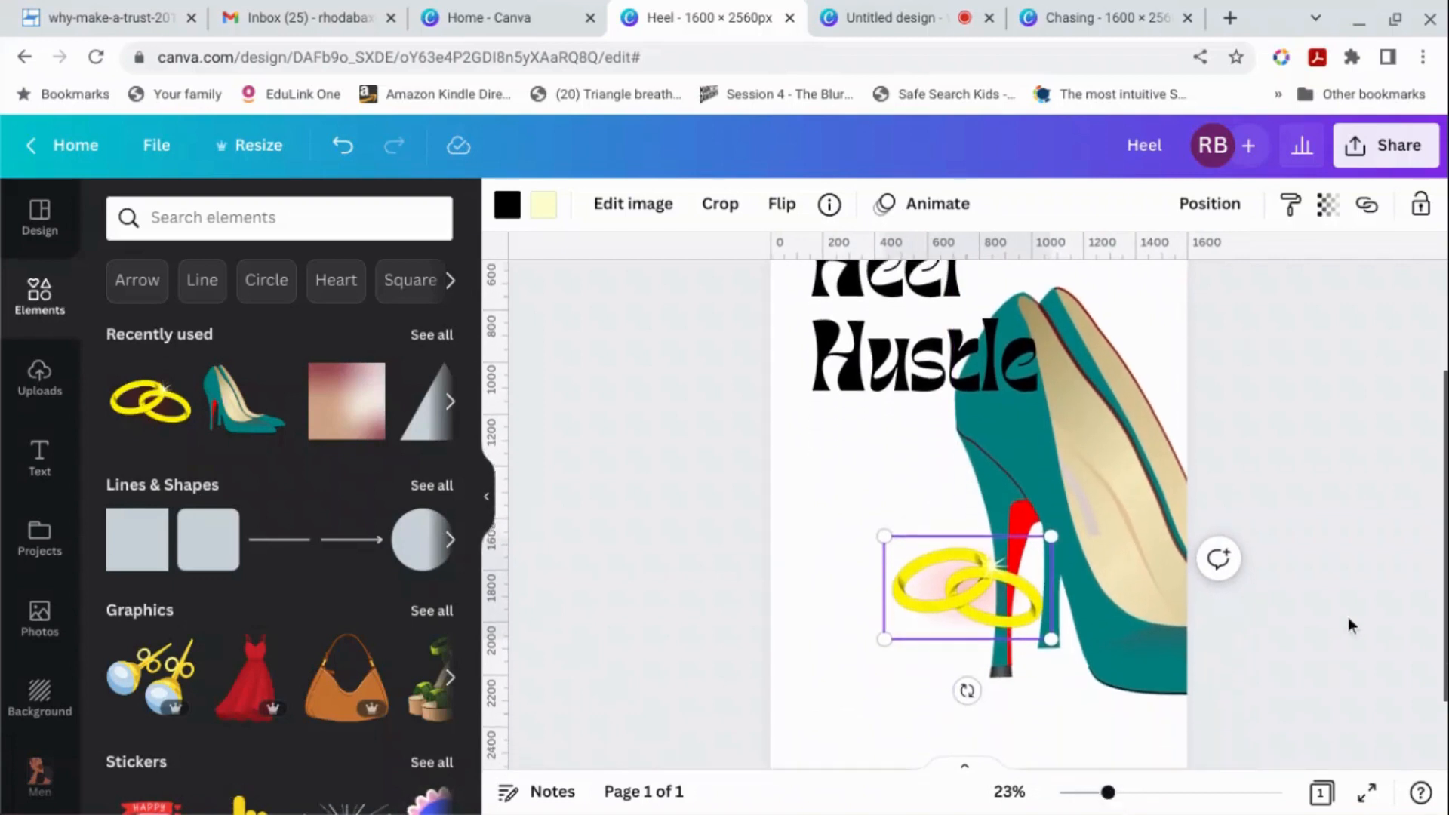
scroll(1350, 624, "down", 1)
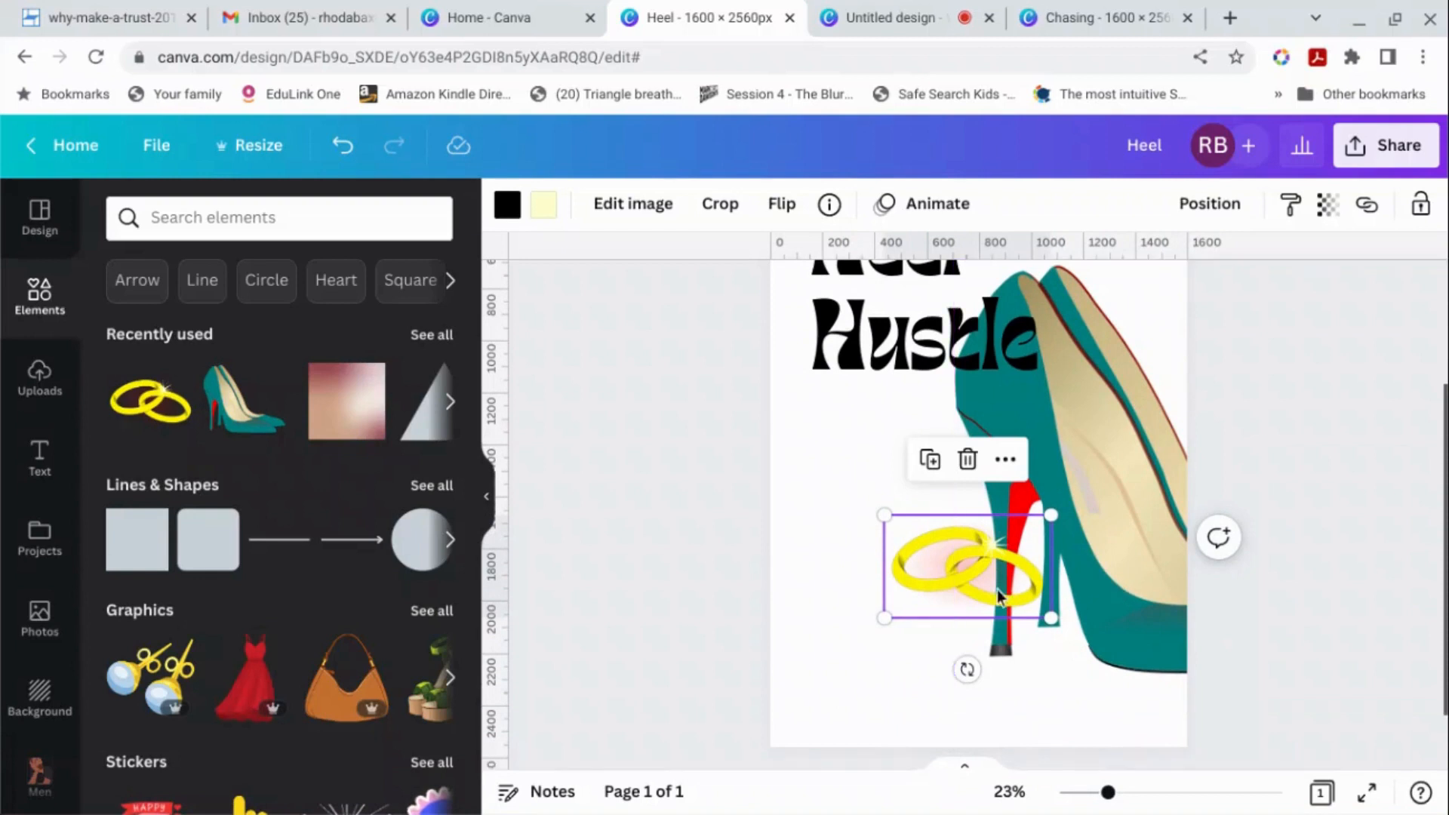
left_click_drag(998, 596, 993, 639)
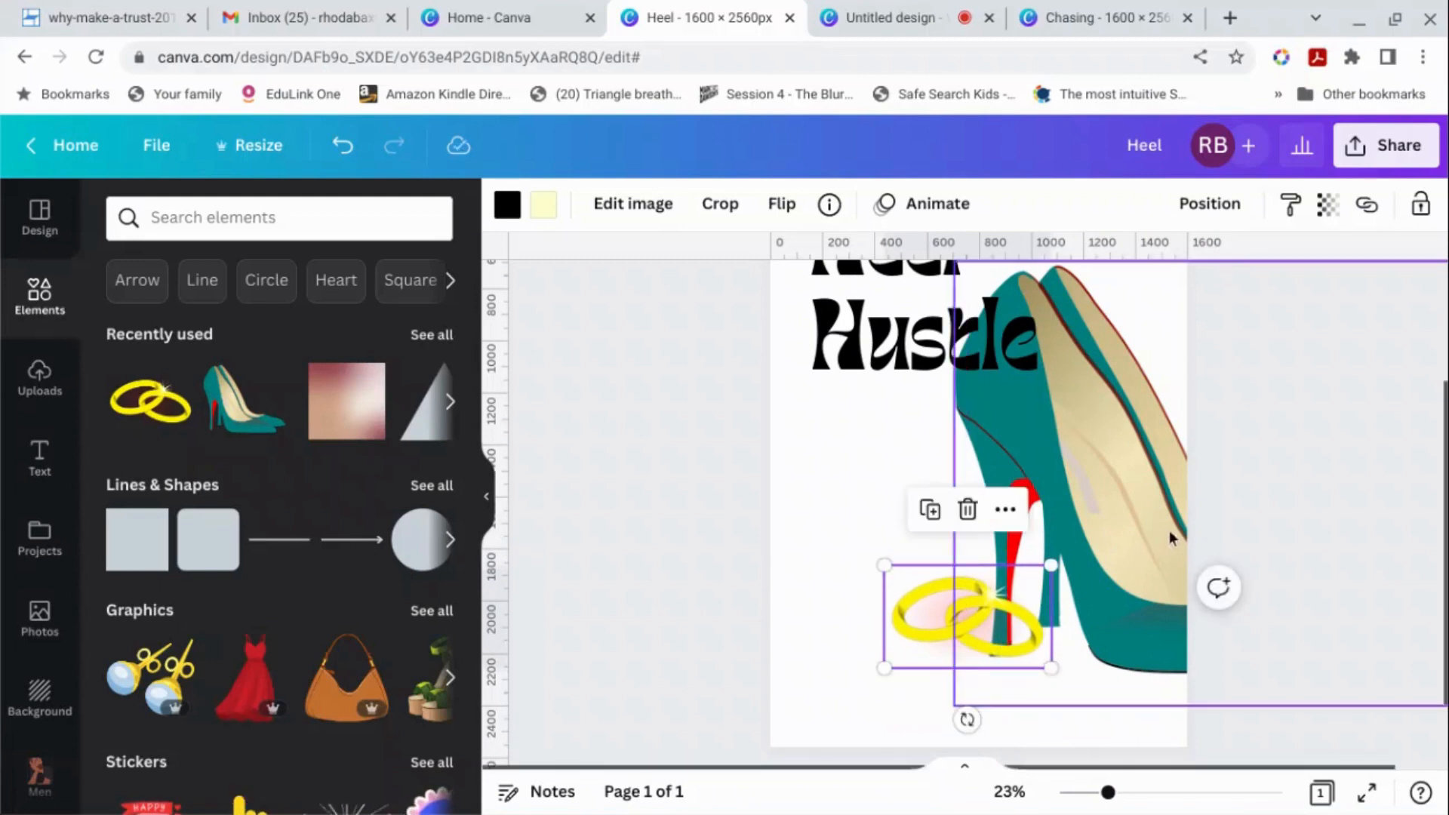
left_click(1404, 548)
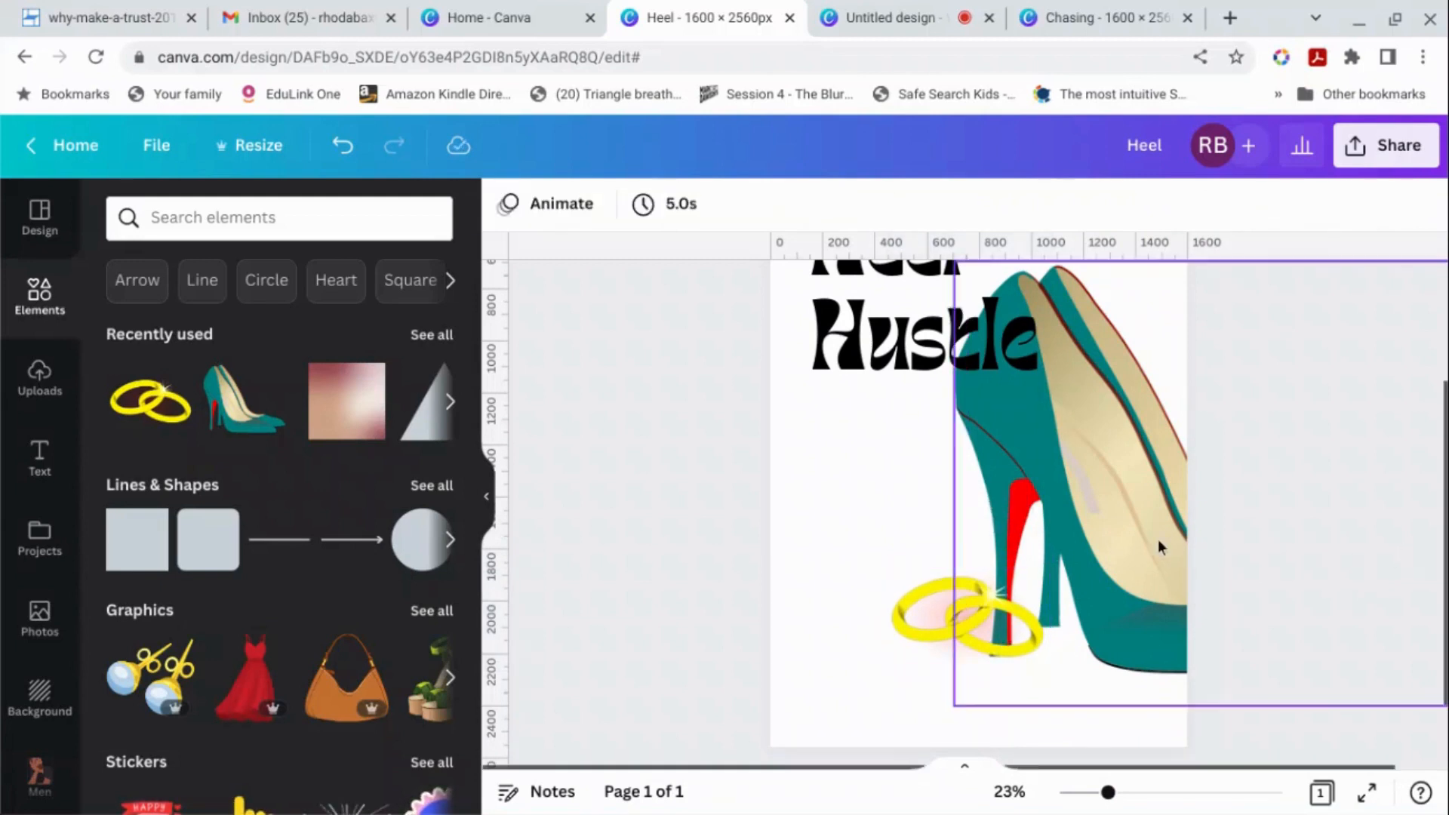
Step: Duplicate the high-heel shoes graphic so that the copy sits in front of the rings
left_click(1139, 510)
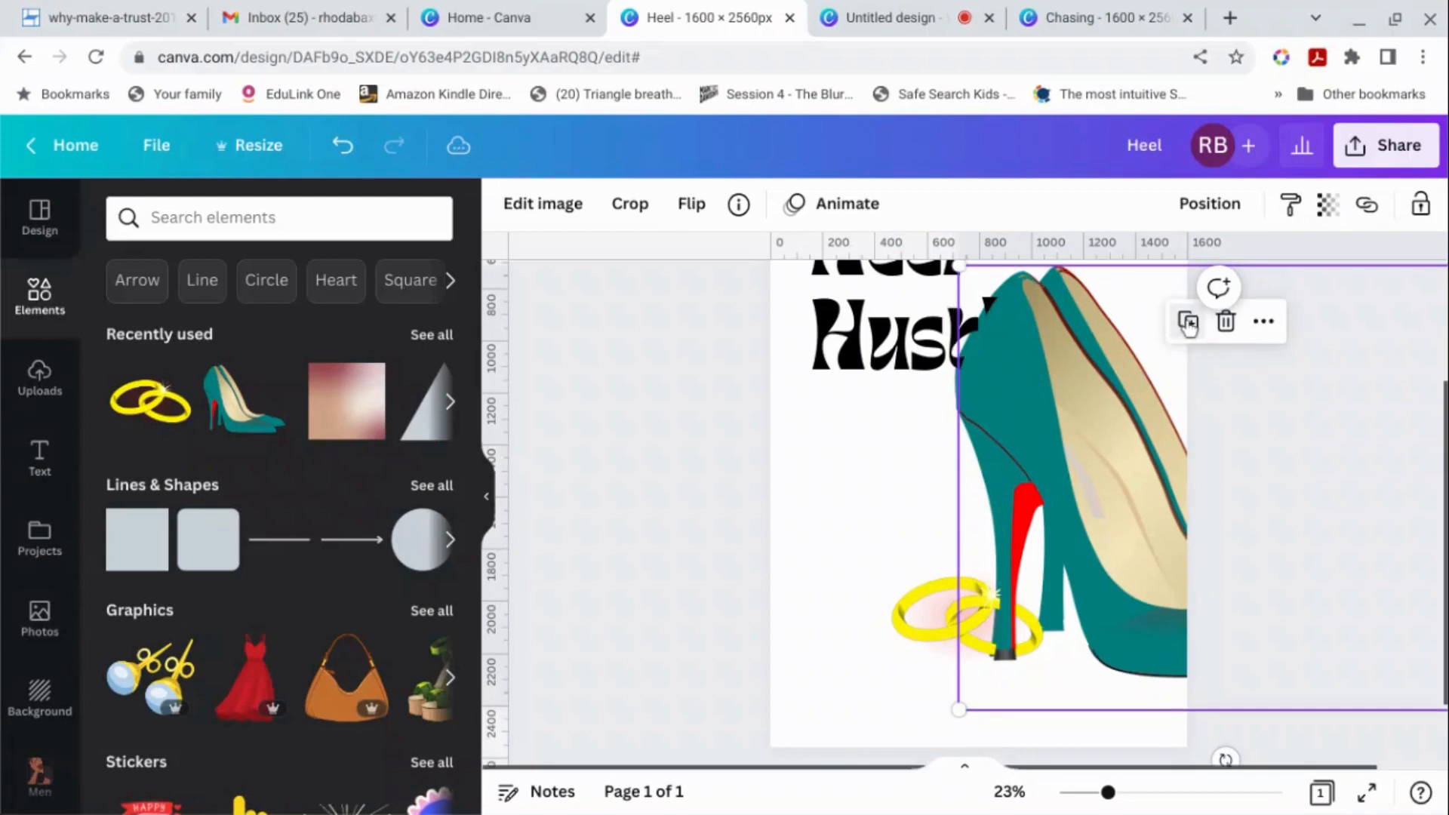
scroll(1125, 573, "up", 3)
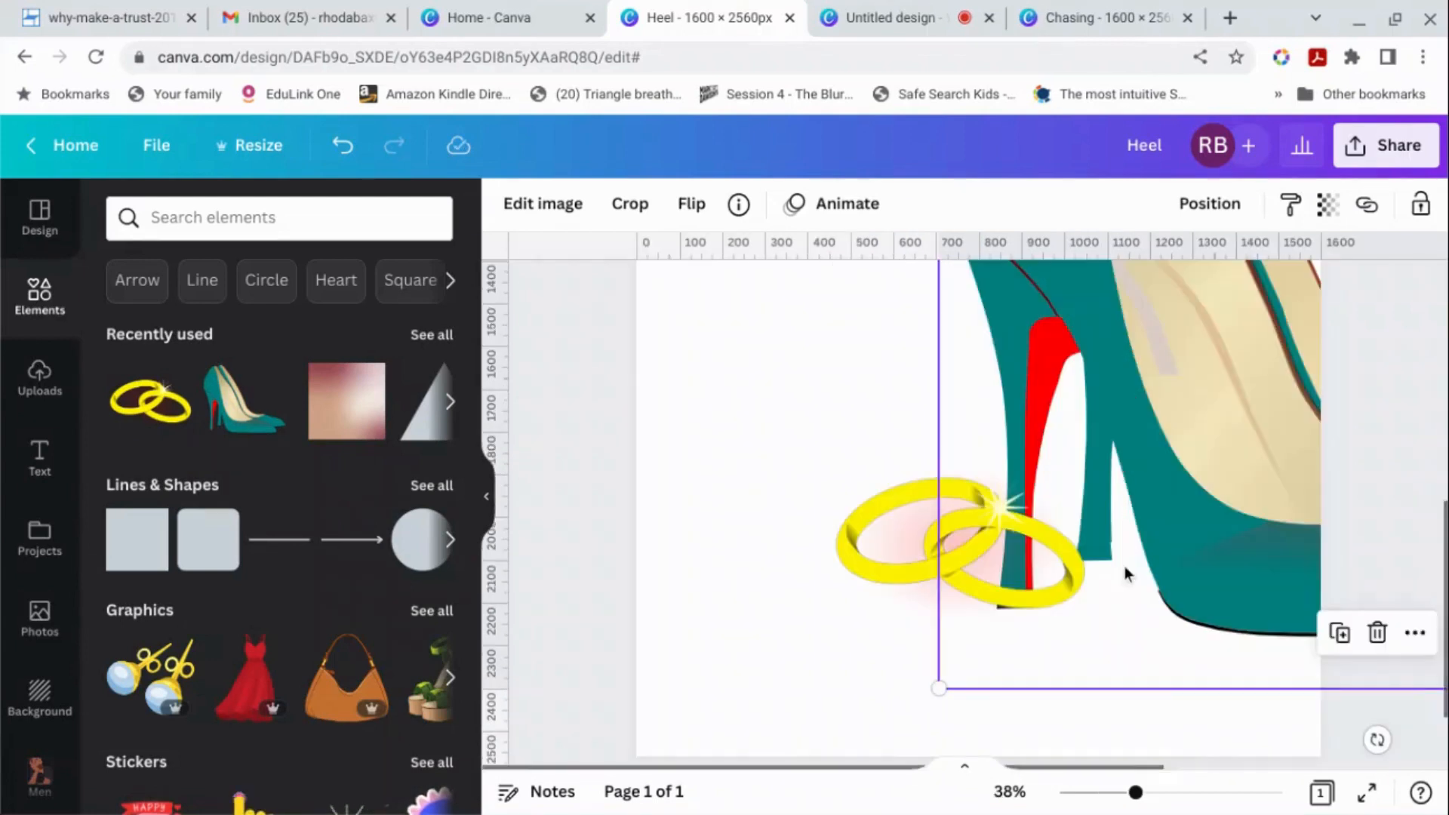
left_click(1347, 636)
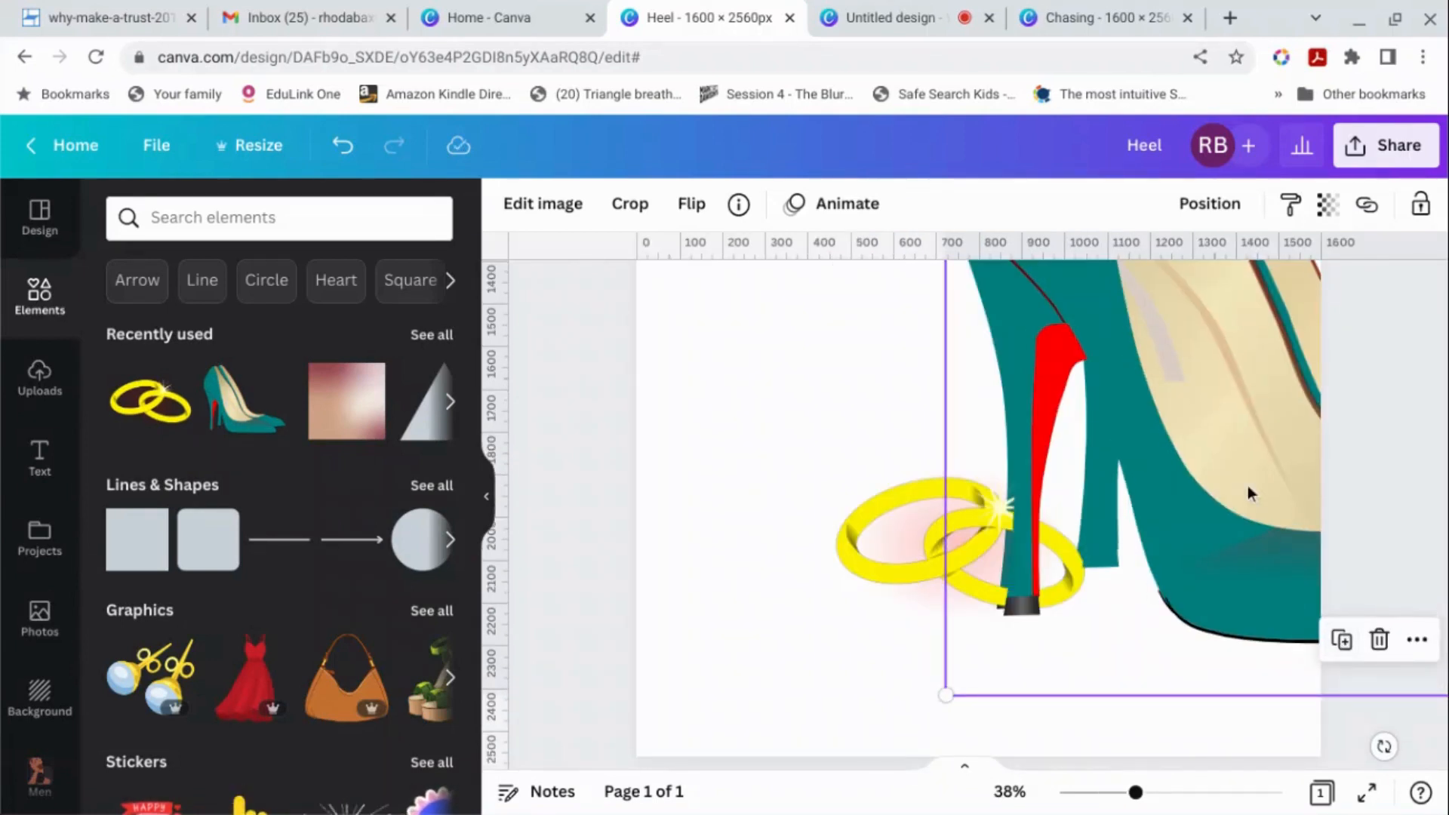
Step: Align the duplicate shoes over the original and crop the copy to the front heel, ending just above the heel tip
left_click_drag(1249, 494, 1238, 489)
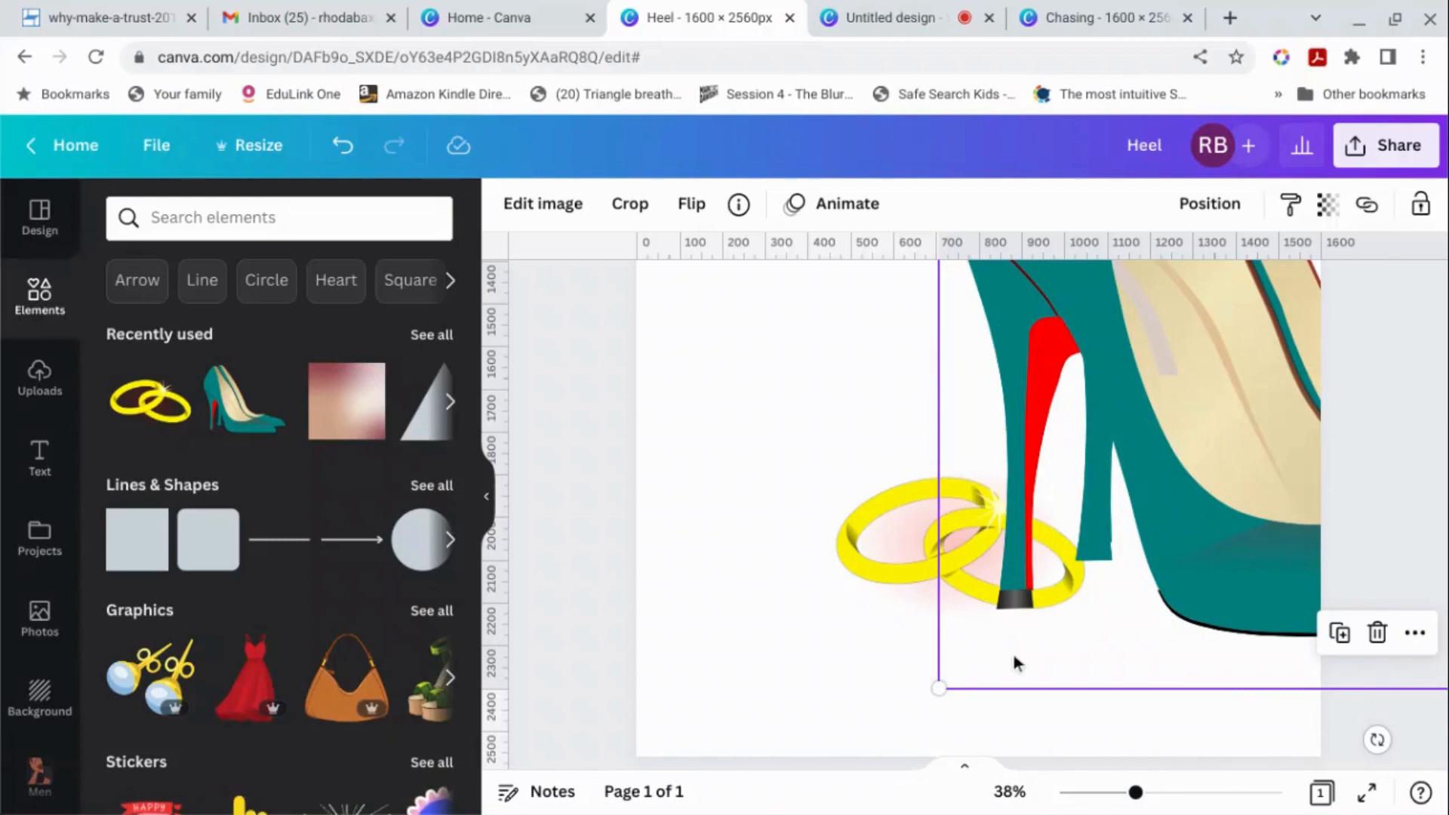
left_click(630, 205)
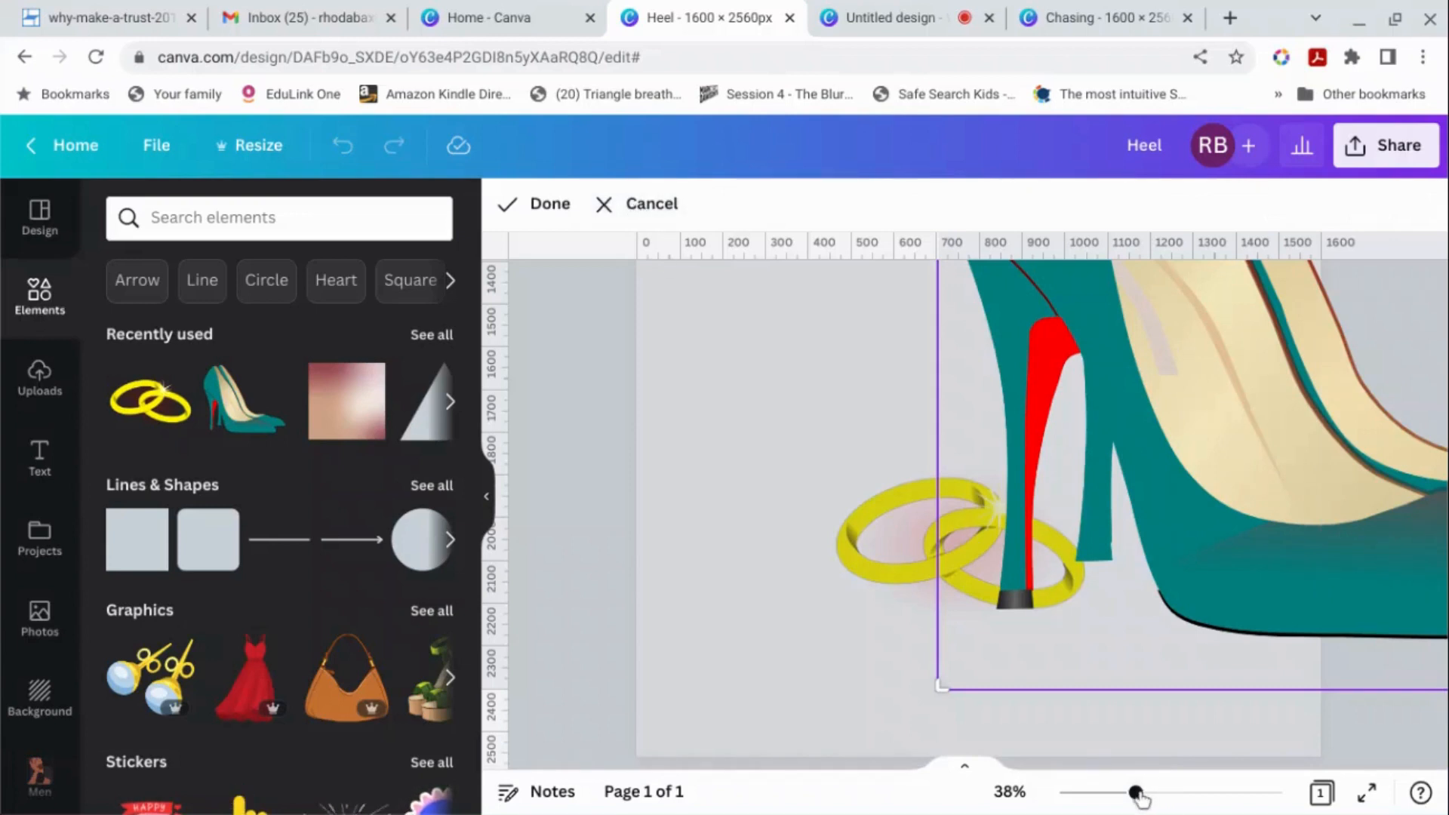
left_click_drag(1135, 794, 1080, 792)
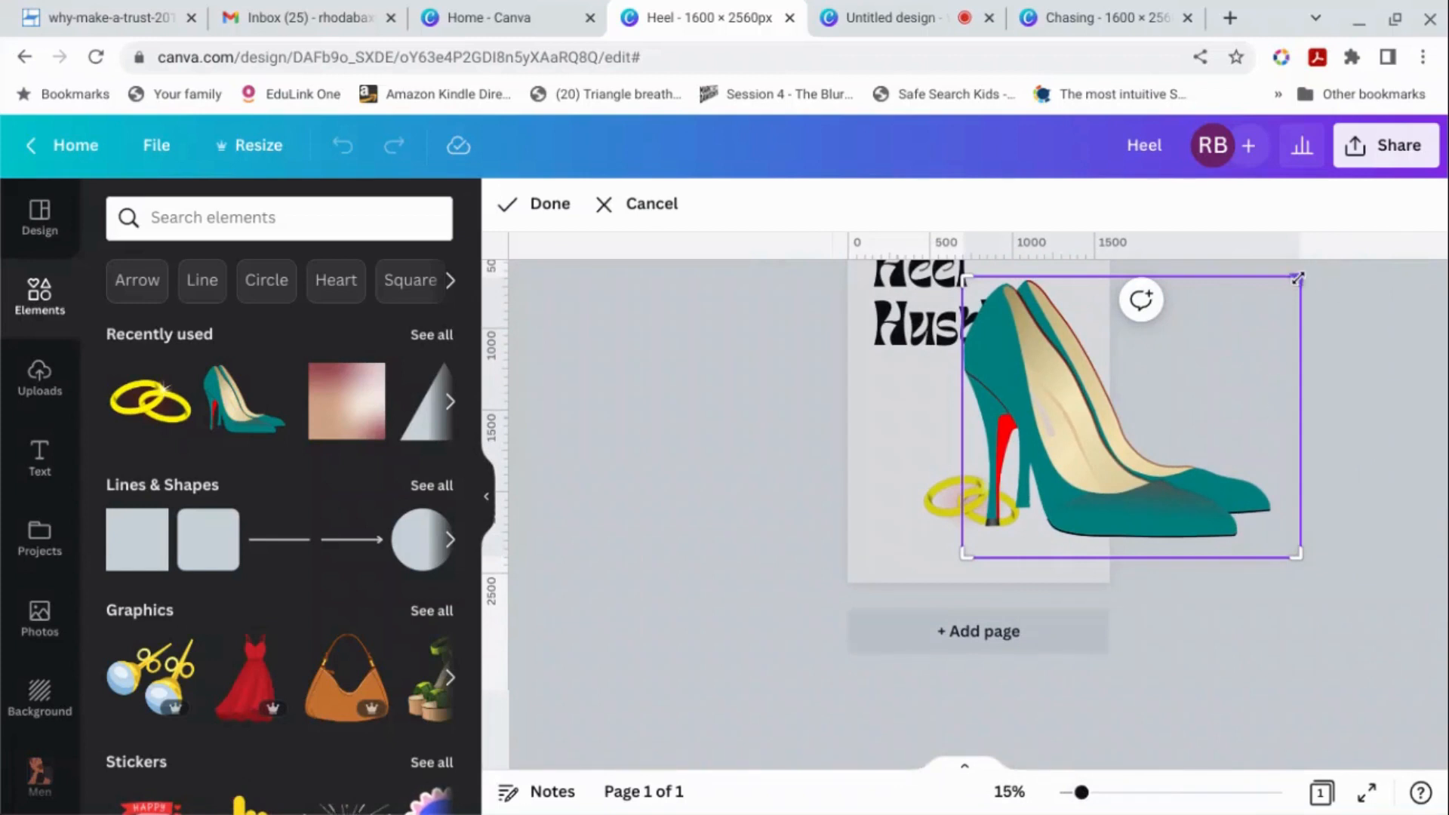
left_click_drag(1296, 278, 1013, 302)
scroll(1012, 300, "up", 2)
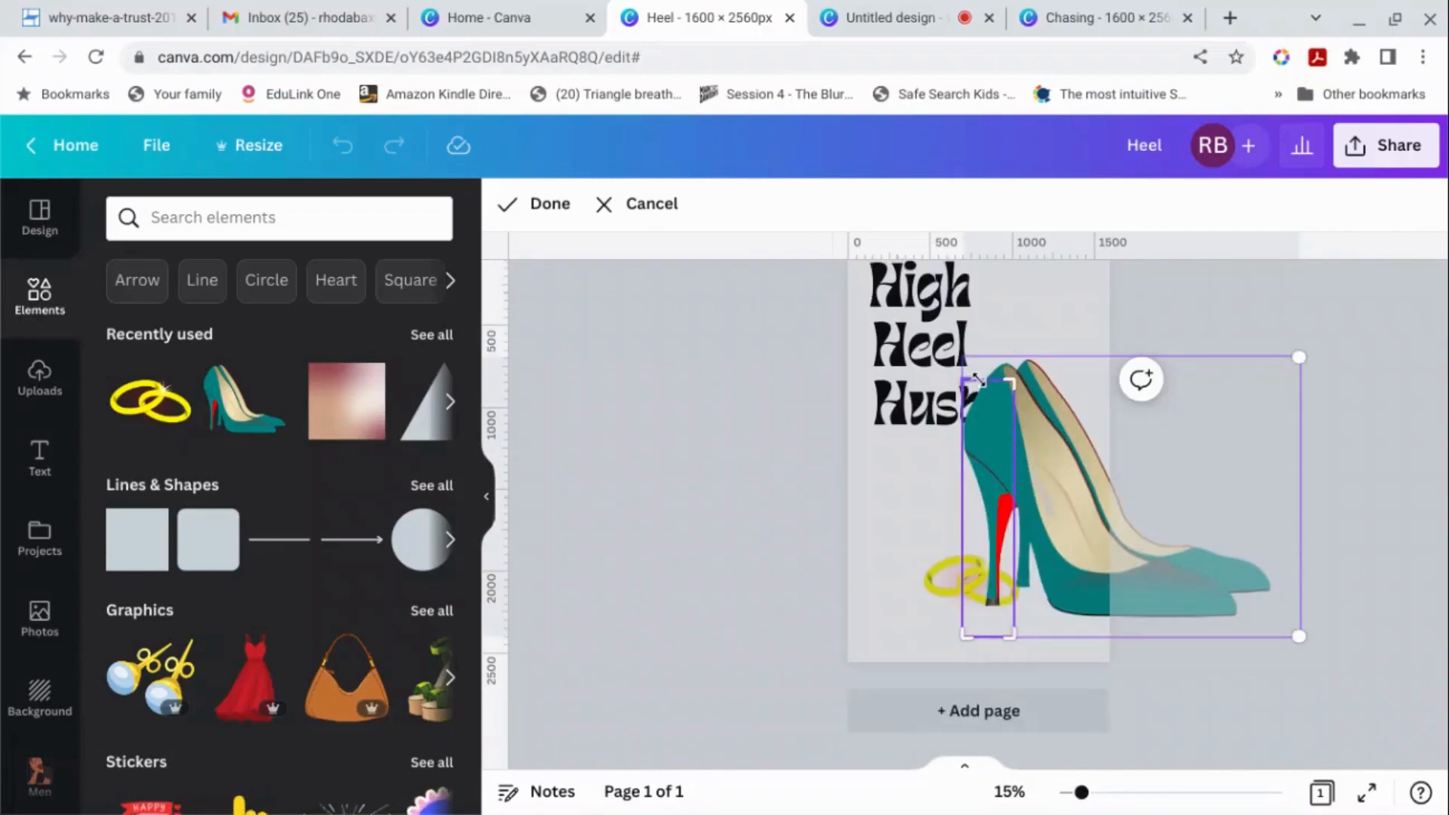
left_click_drag(968, 378, 979, 483)
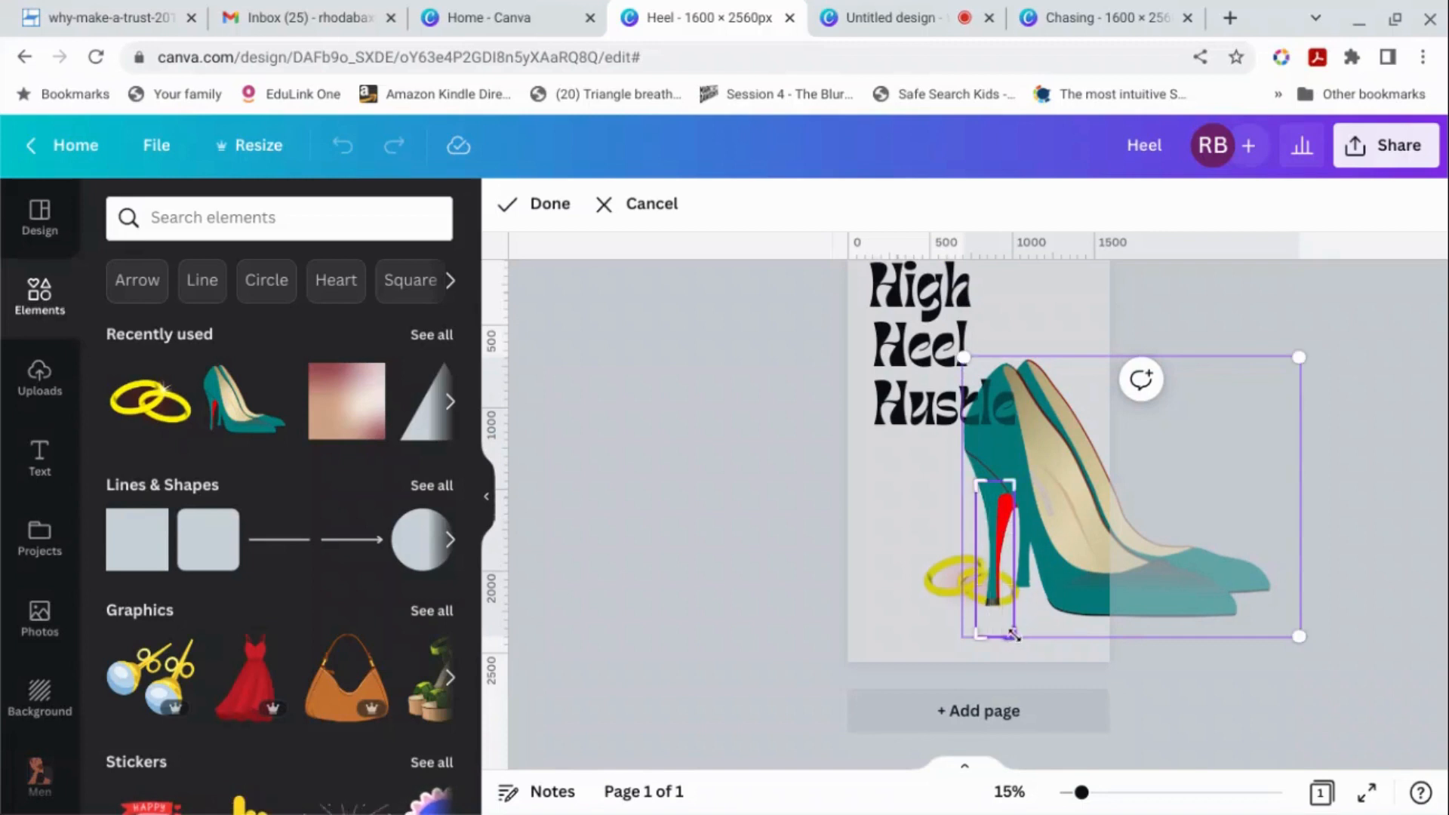
left_click_drag(1012, 636, 1013, 590)
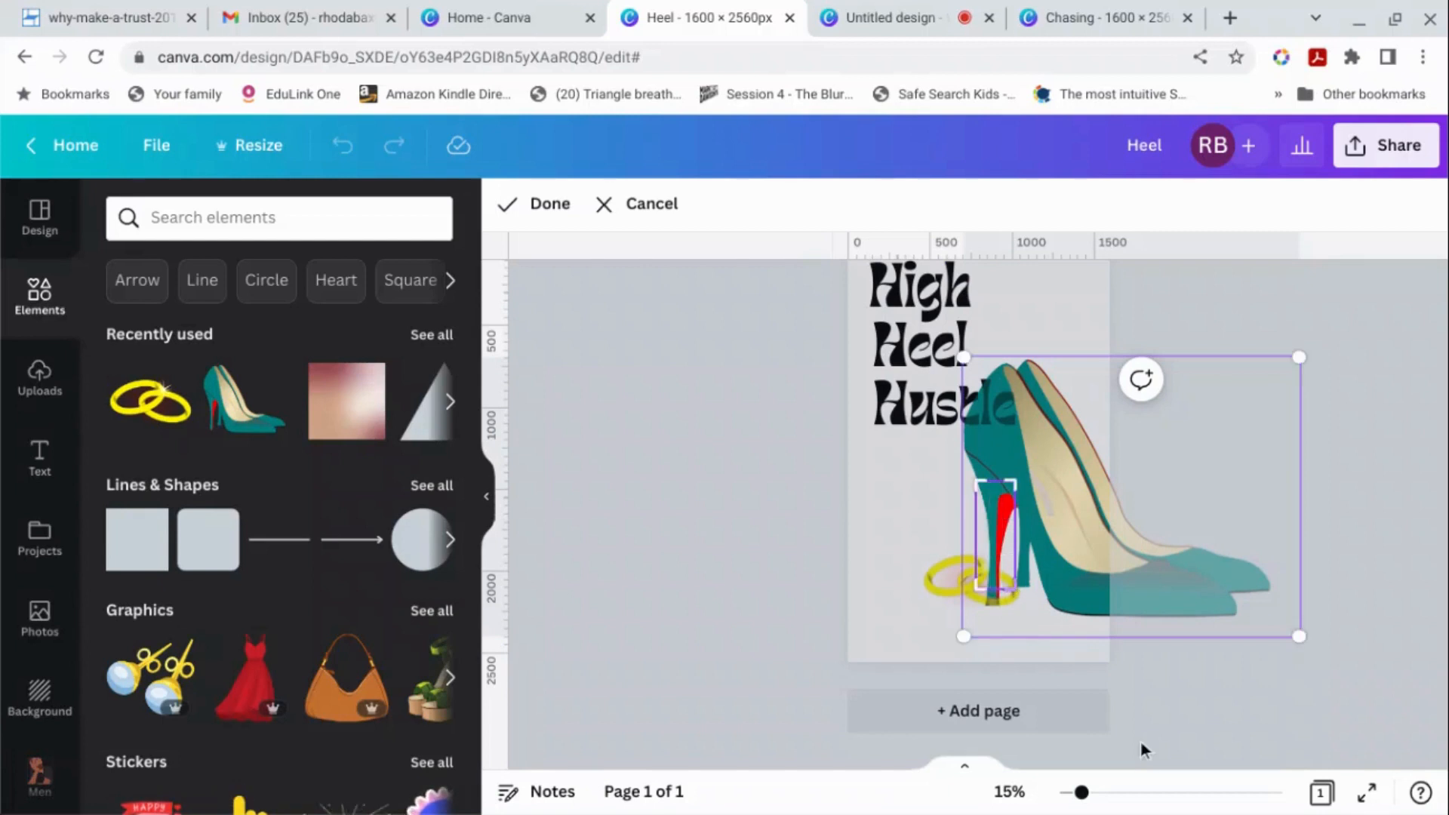
left_click(1415, 541)
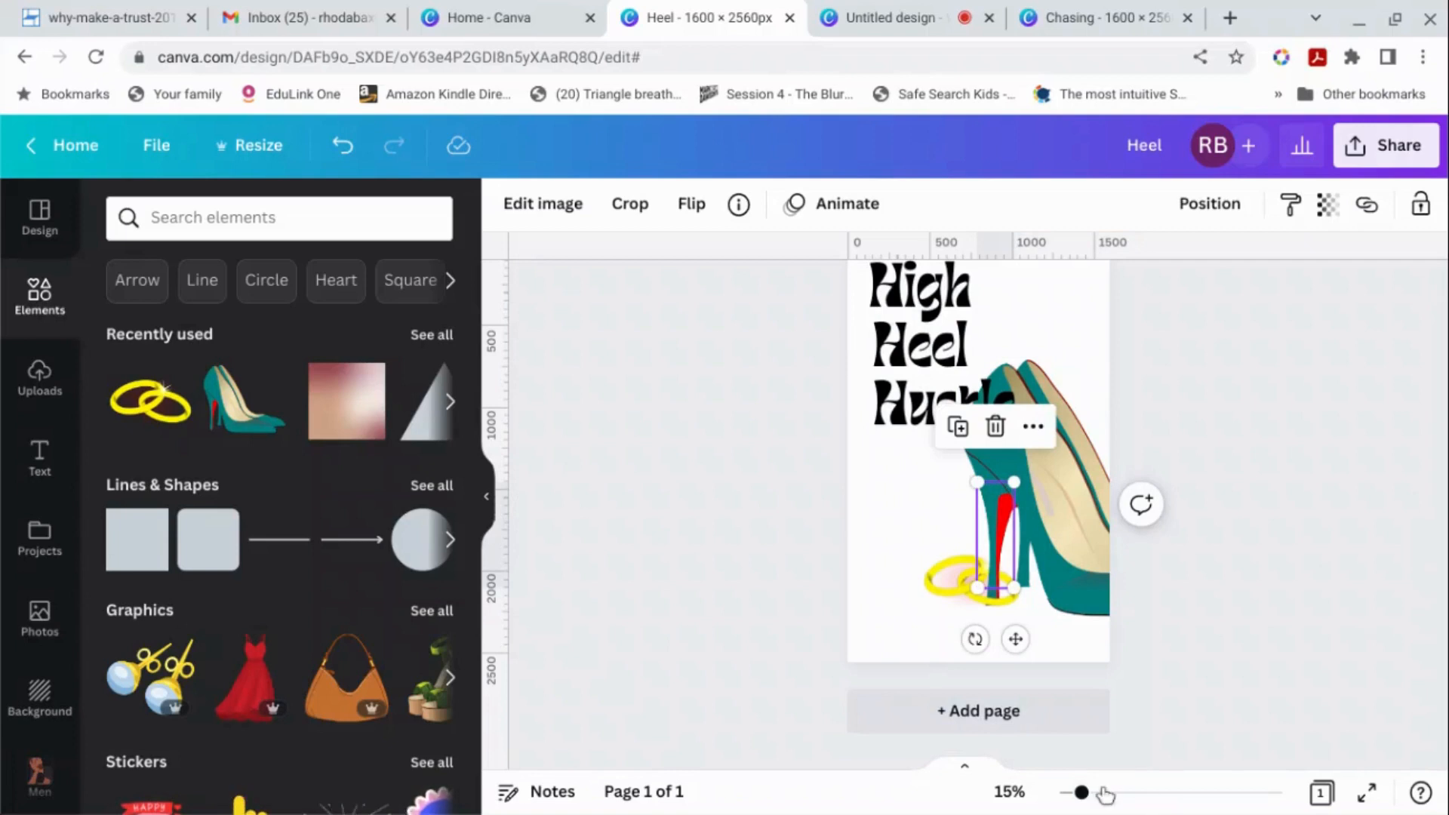
Step: Shrink the yellow rings graphic so it fits more closely around the base of the front heel
mouse_move(1081, 793)
left_mouse_down()
mouse_move(1122, 797)
mouse_move(1099, 792)
left_mouse_up()
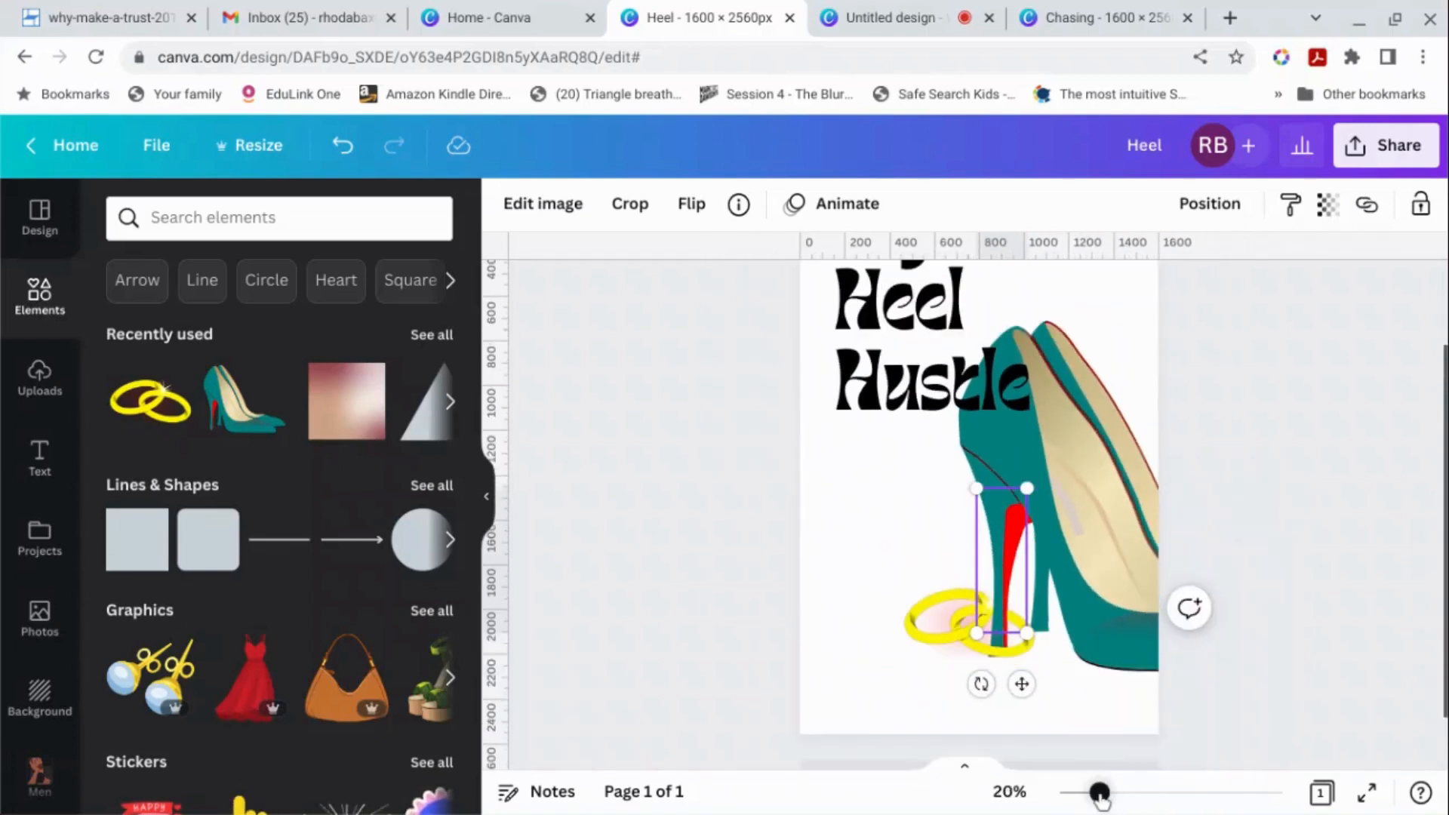
left_click(1285, 692)
left_click_drag(1099, 793, 1124, 800)
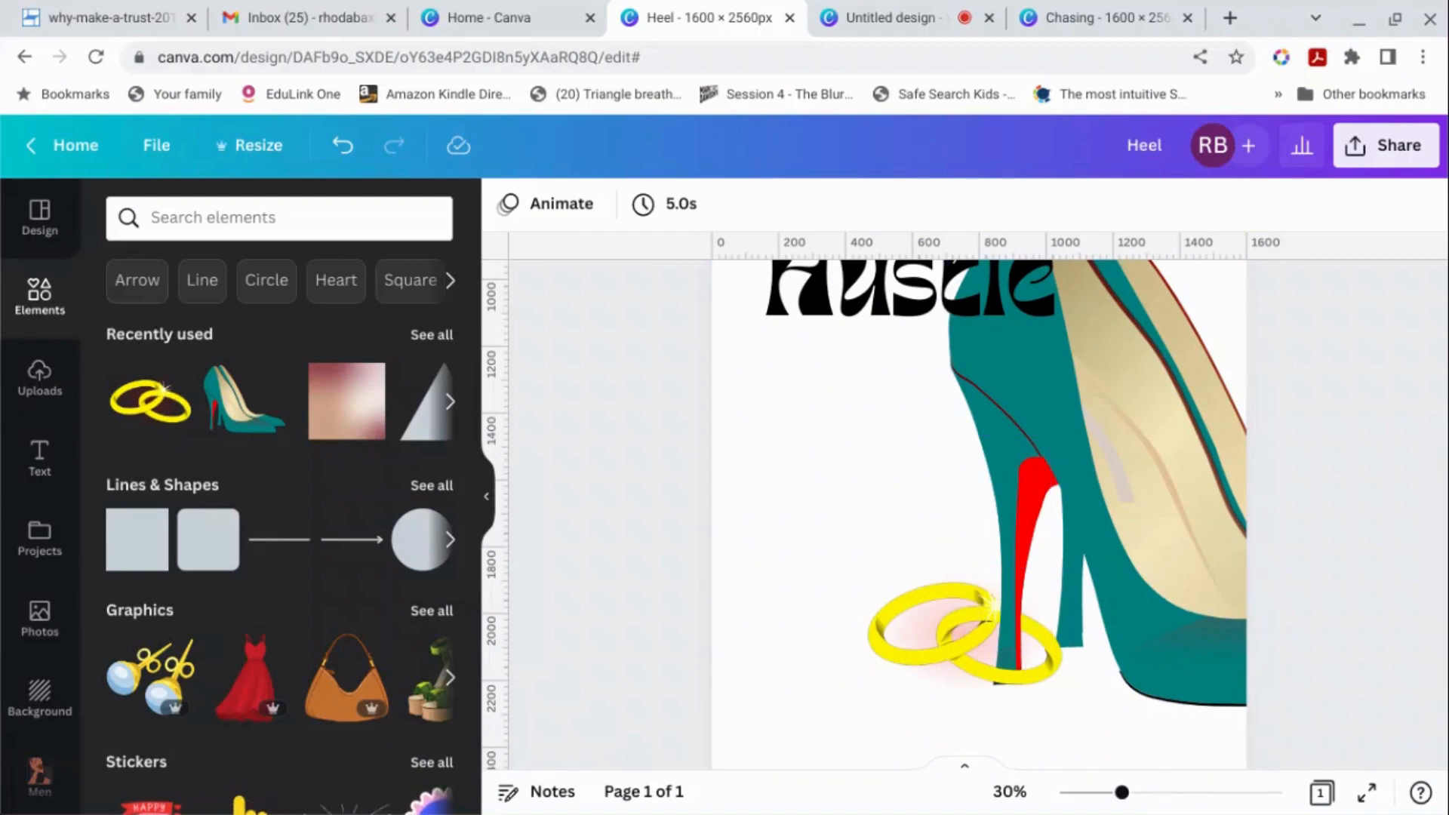
left_click(926, 629)
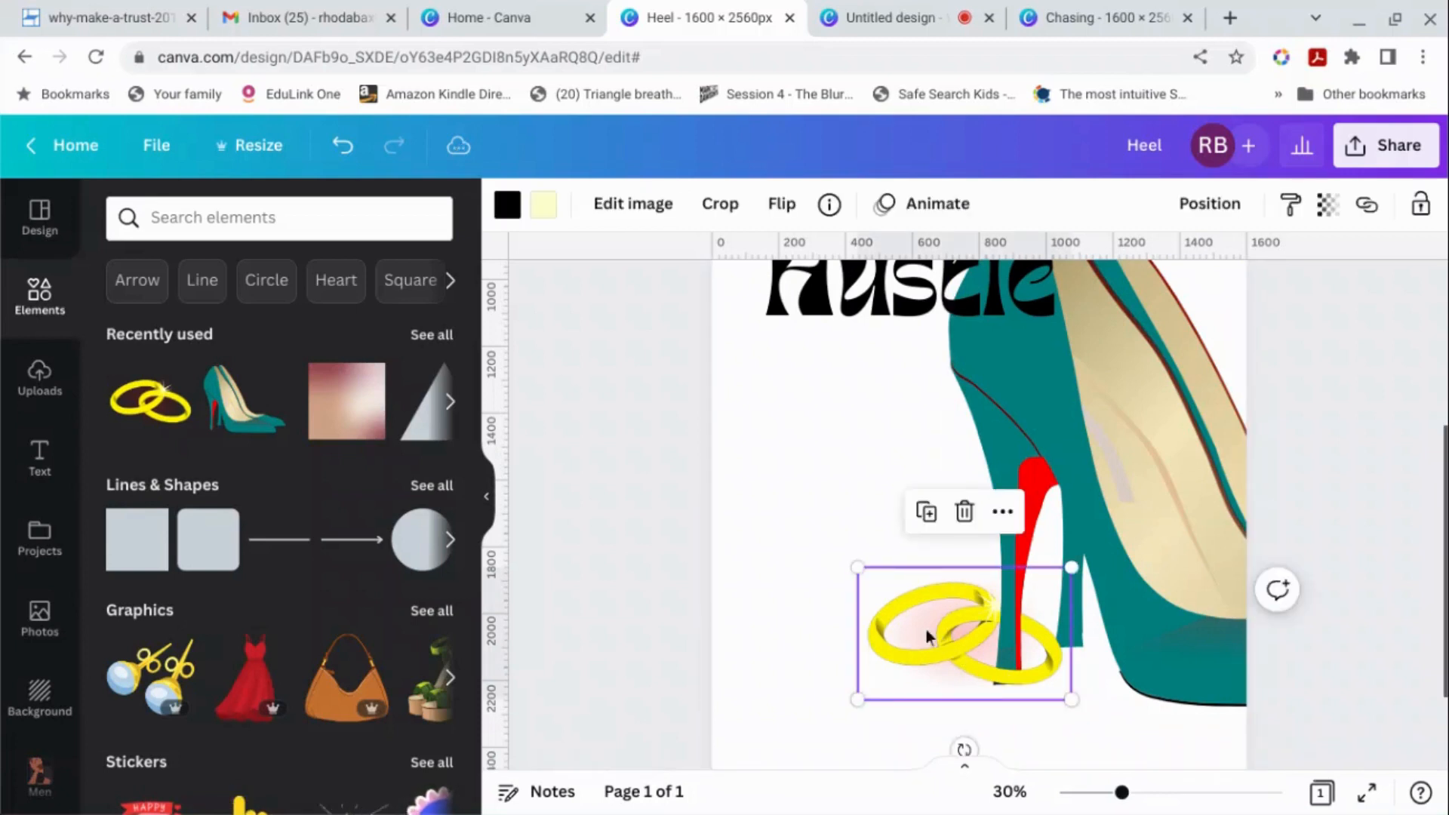
left_click_drag(864, 573, 926, 628)
left_click(1406, 680)
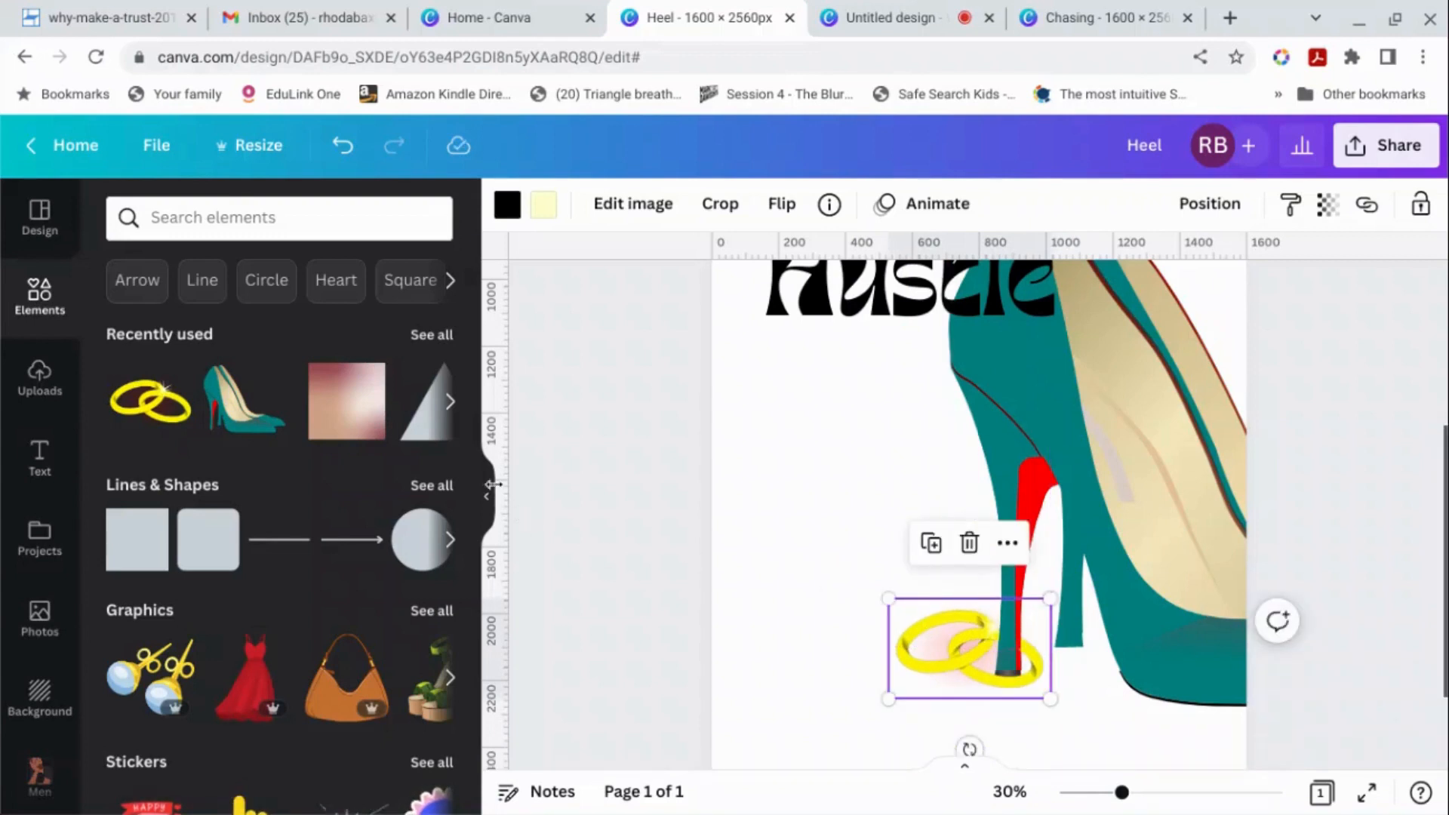
Step: Search the elements for "shadow", add the soft oval shadow graphic, and place it under the front shoe's sole
left_click(273, 218)
type("shadow")
key("Return")
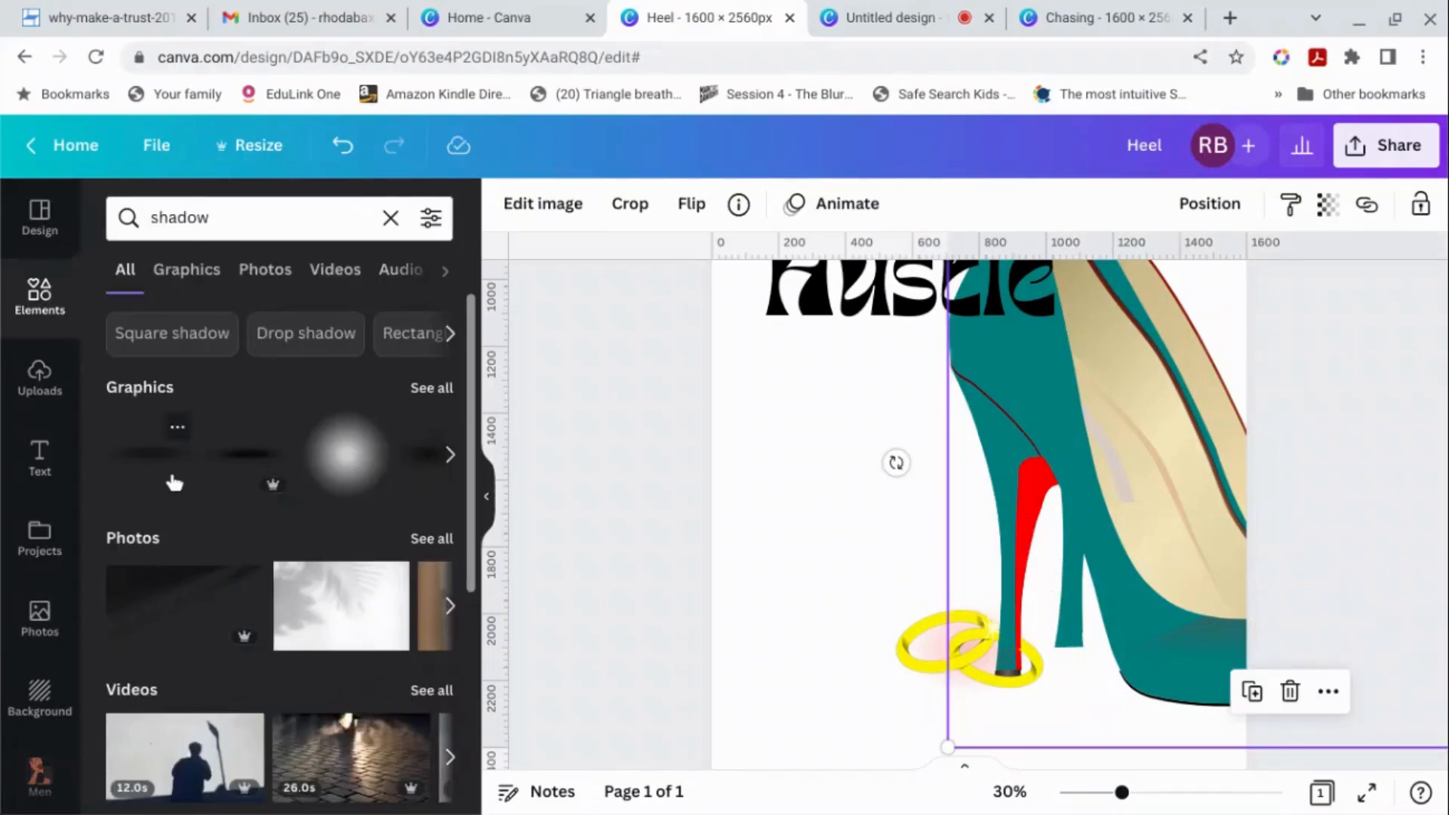
left_click(176, 470)
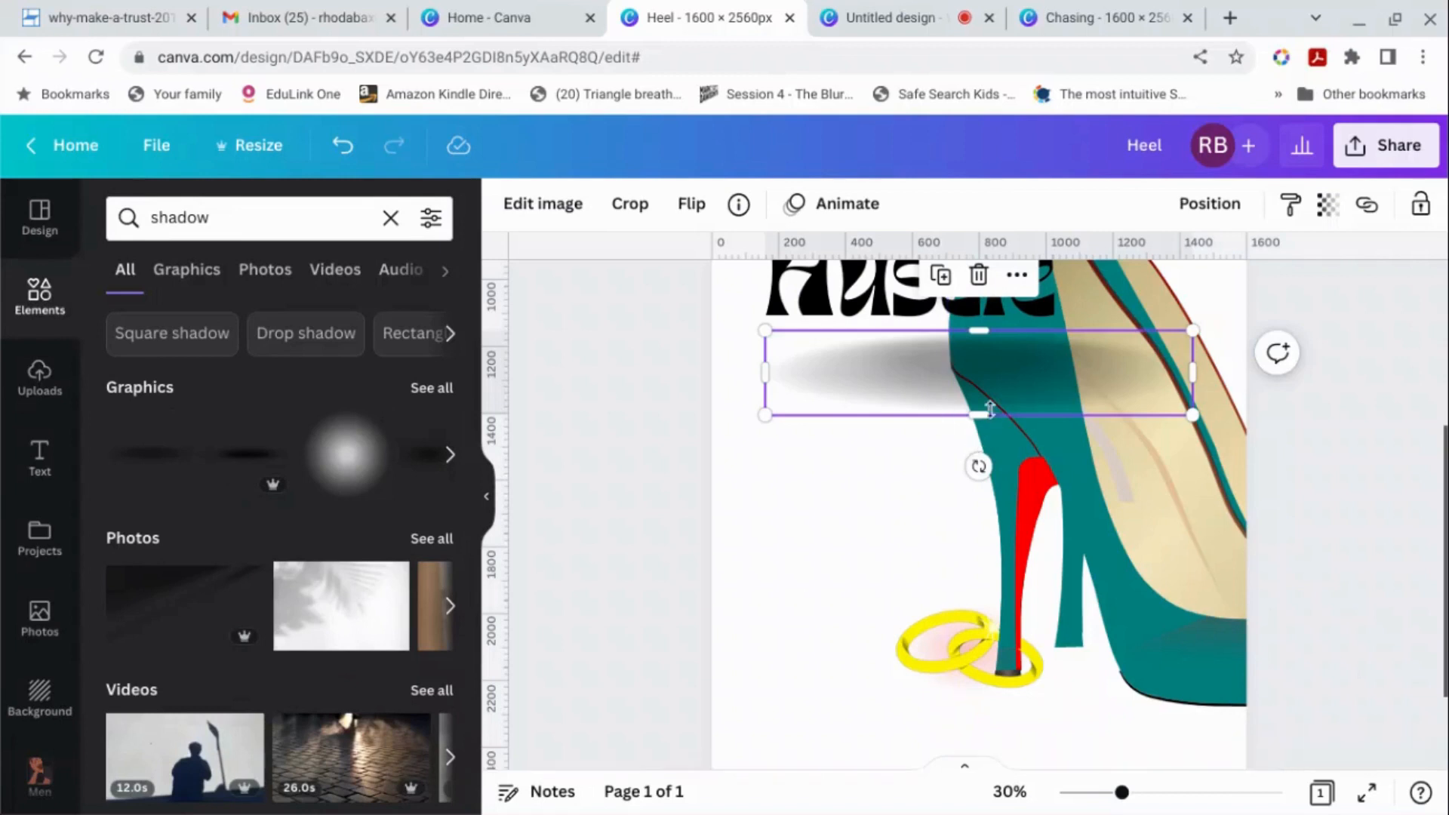
left_click_drag(1006, 383, 1204, 692)
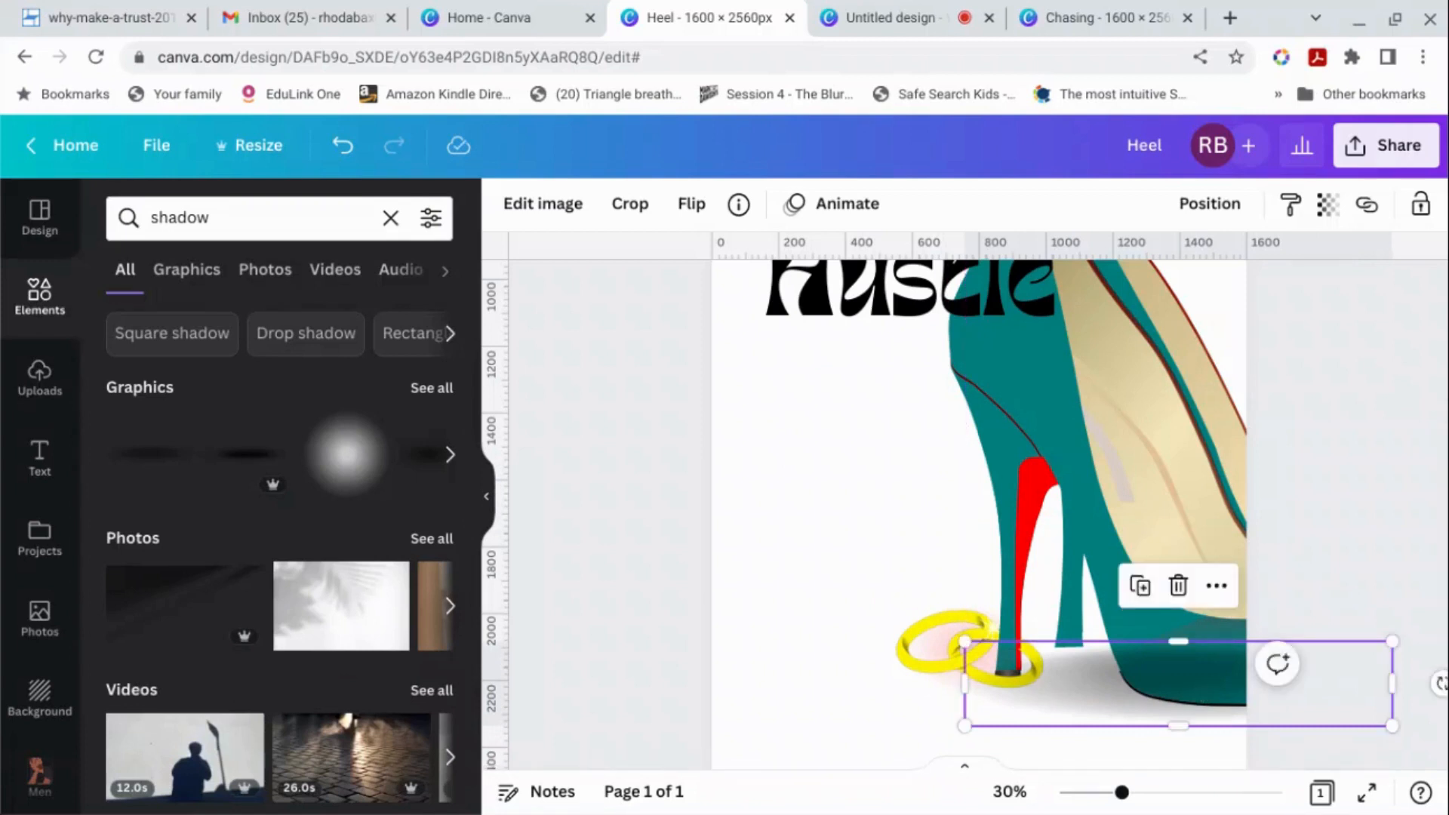
left_click_drag(1202, 681, 1207, 667)
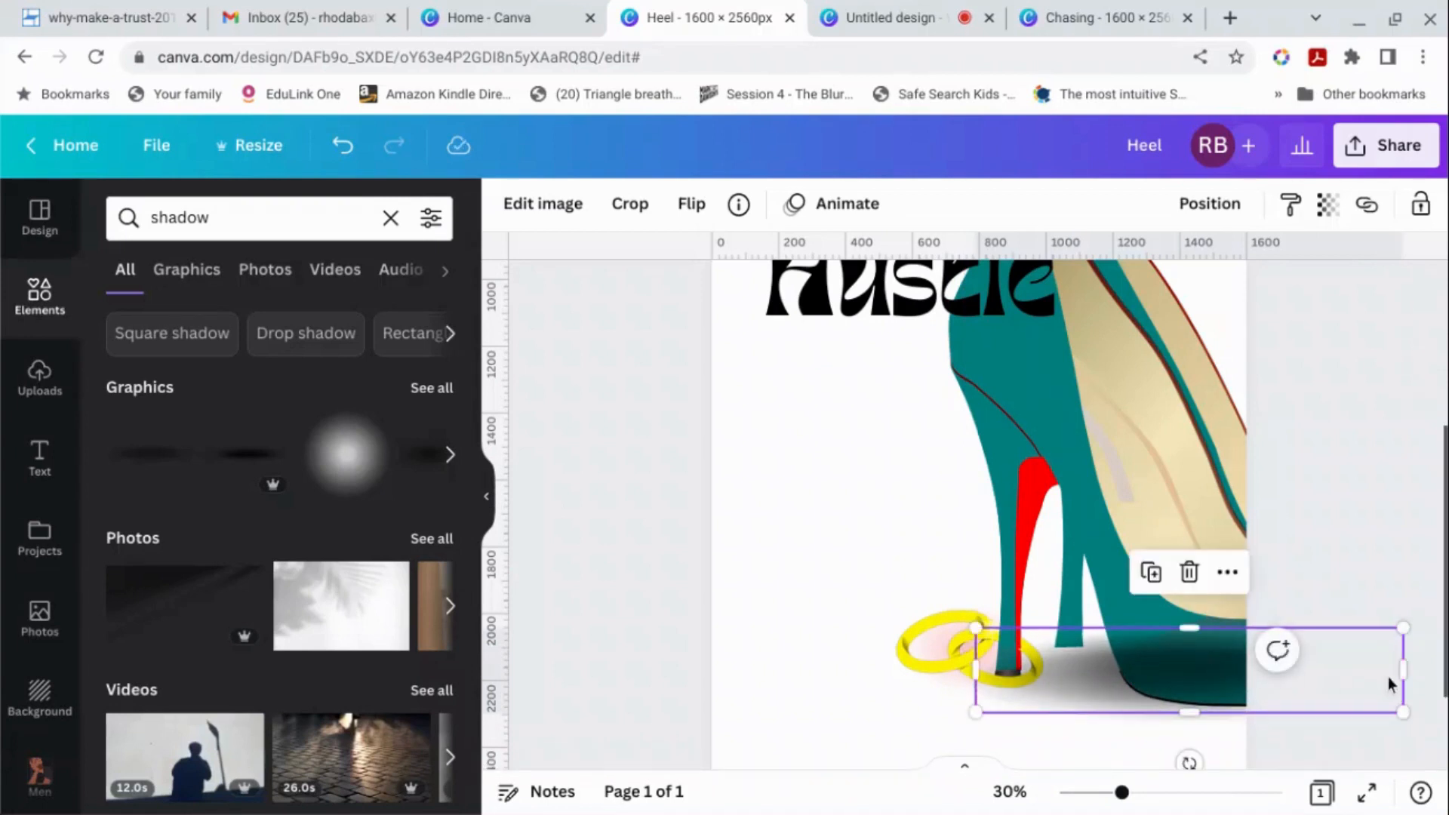
Step: Send the sole shadow to the back and shift it slightly so it shows beneath the shoe
left_click(1216, 206)
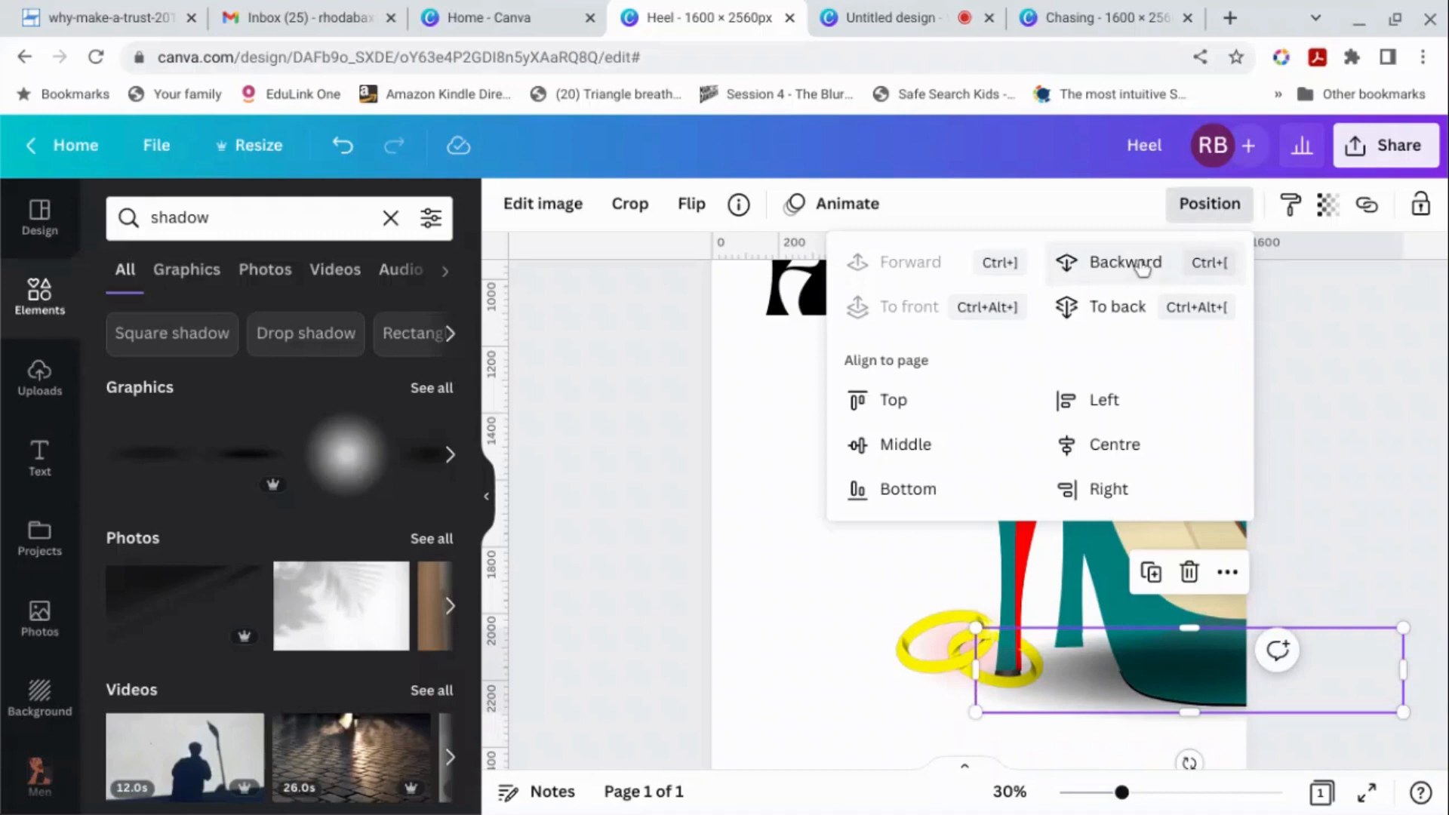
left_click(1141, 267)
left_click(1121, 313)
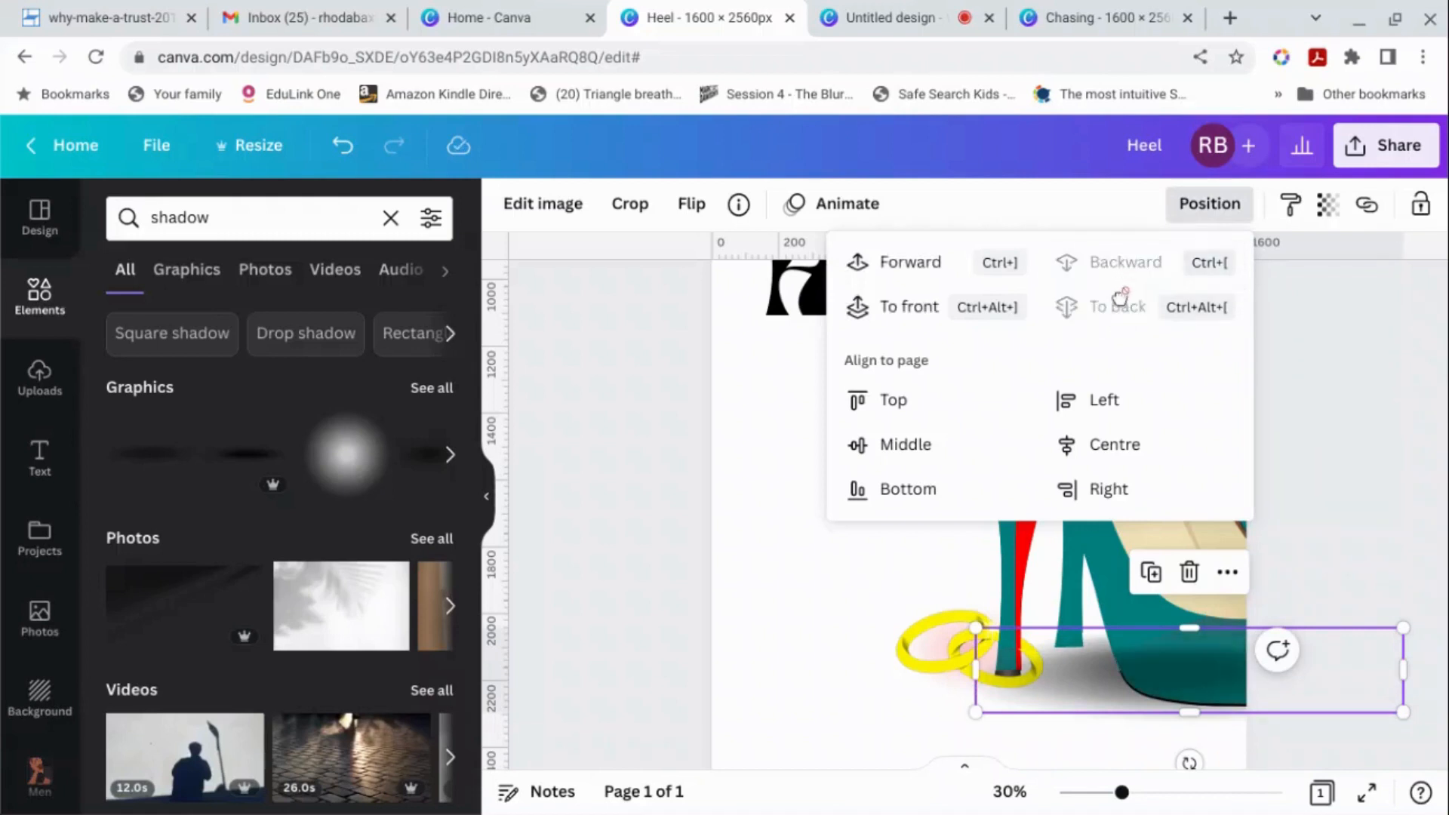
left_click(1426, 528)
left_click_drag(1240, 658, 1229, 671)
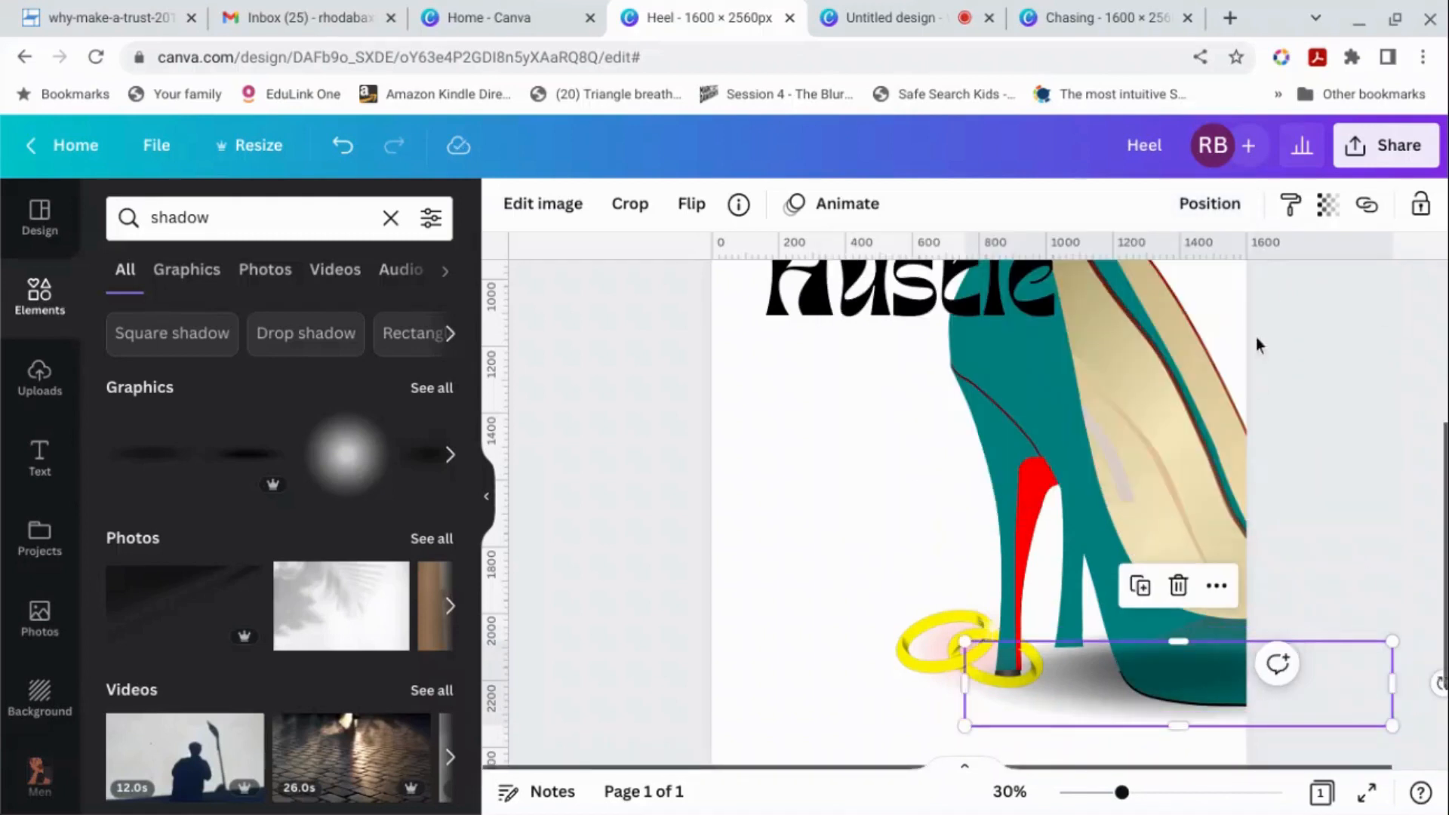
left_click(1216, 205)
left_click(1120, 313)
left_click(1430, 532)
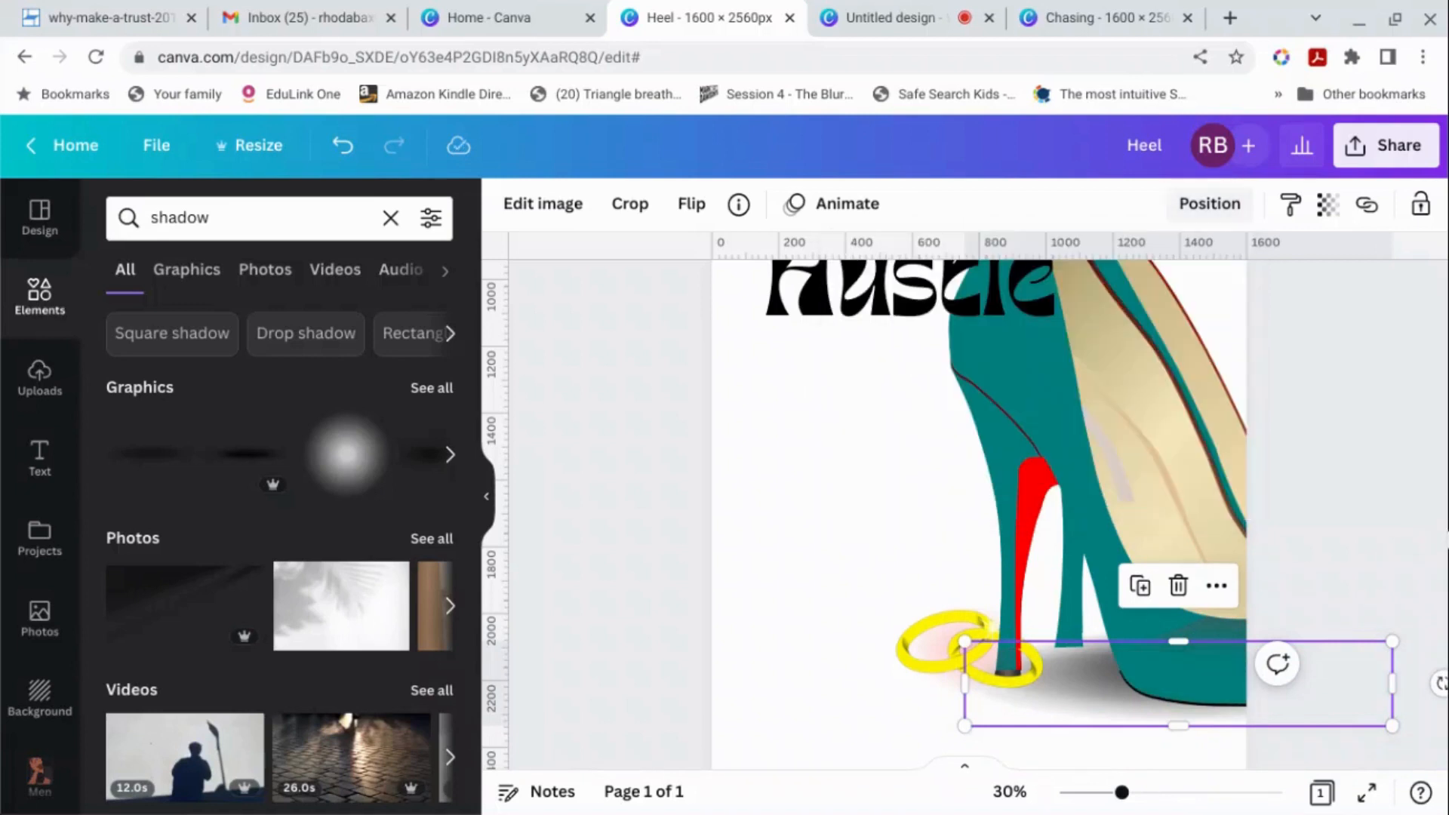
left_click(1441, 537)
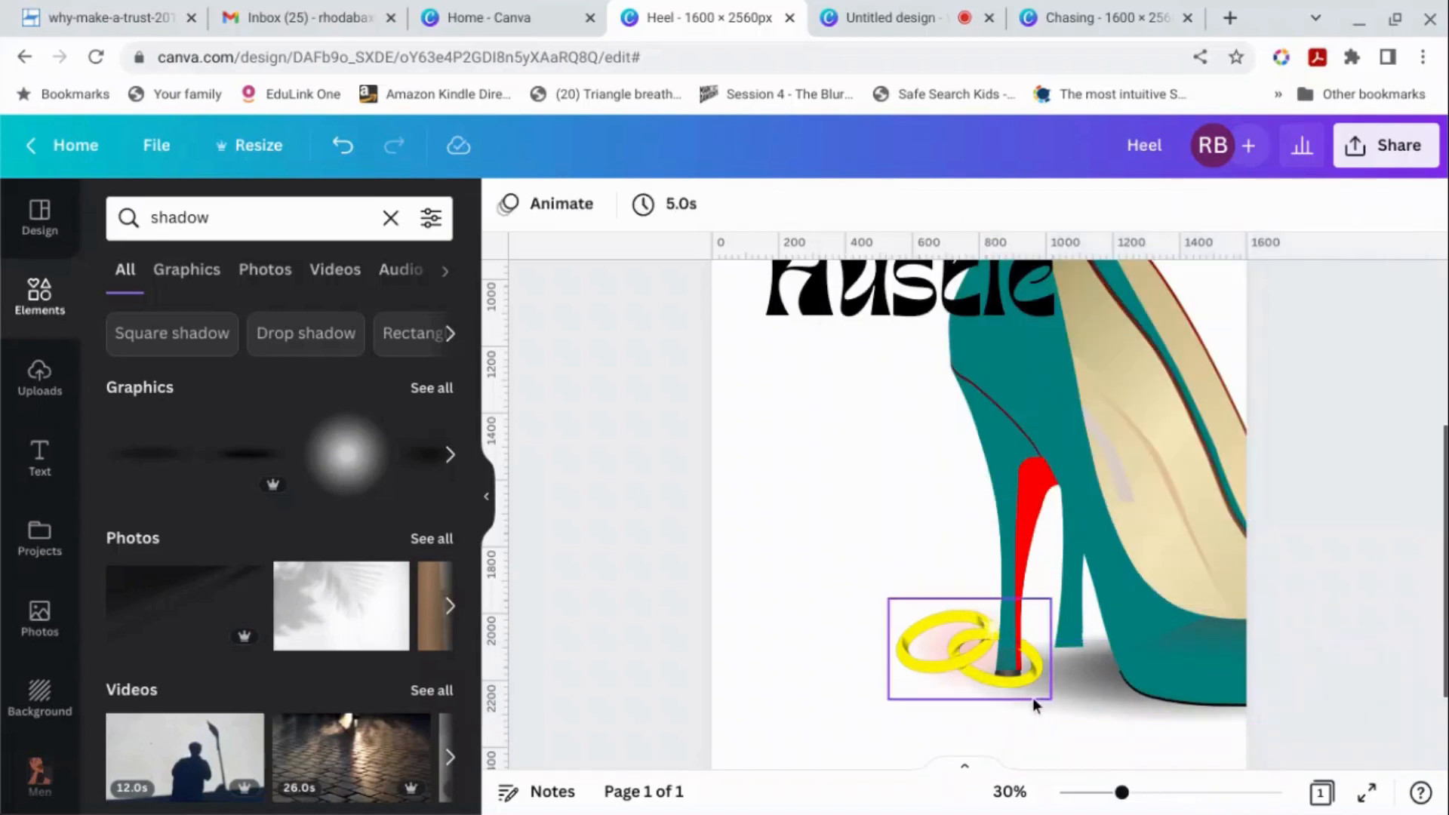
Step: Add a second oval shadow, shrink it to about the rings' width, and place it beneath the rings and heel tip
left_click(162, 455)
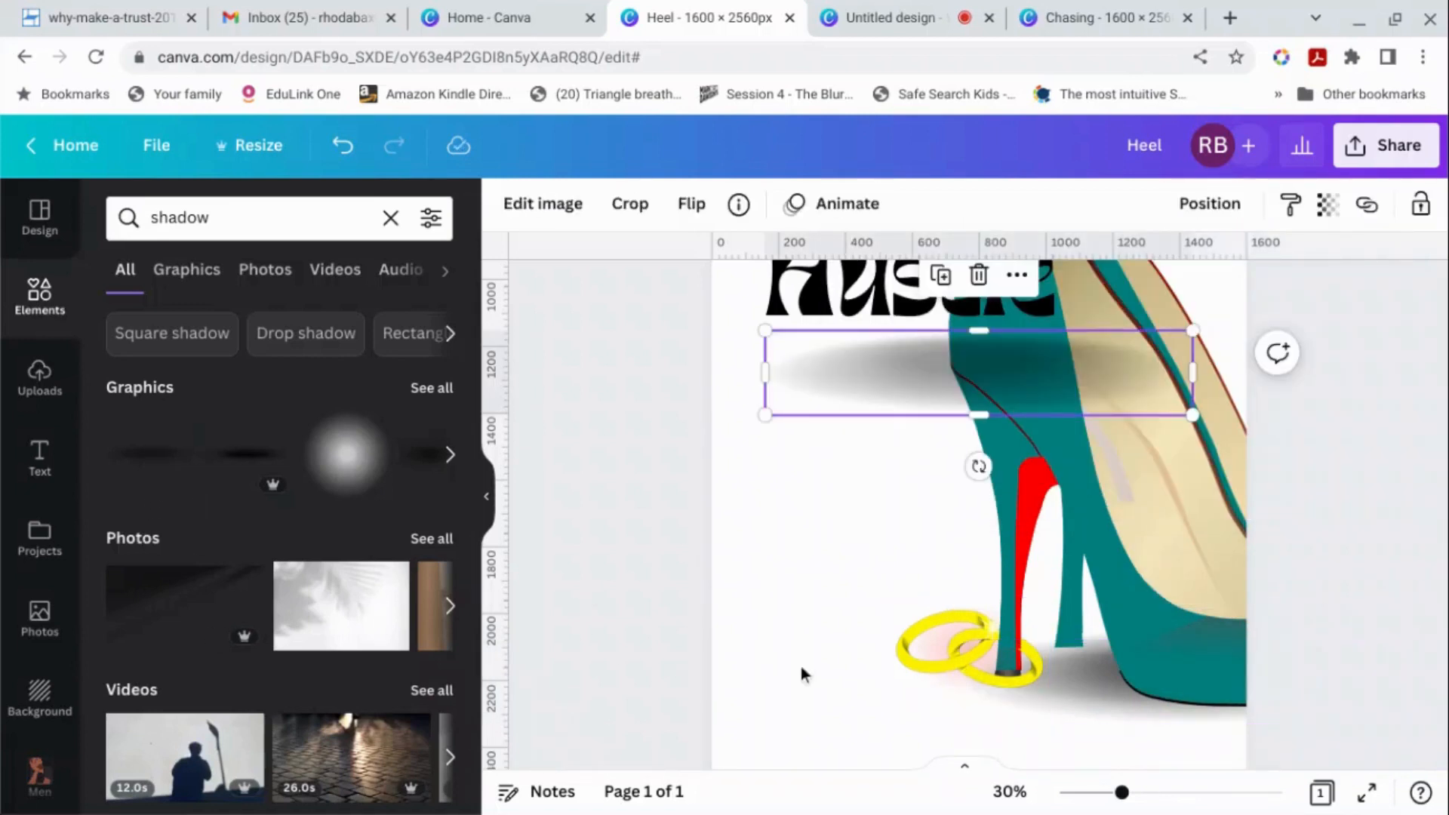
left_click_drag(971, 392, 1093, 705)
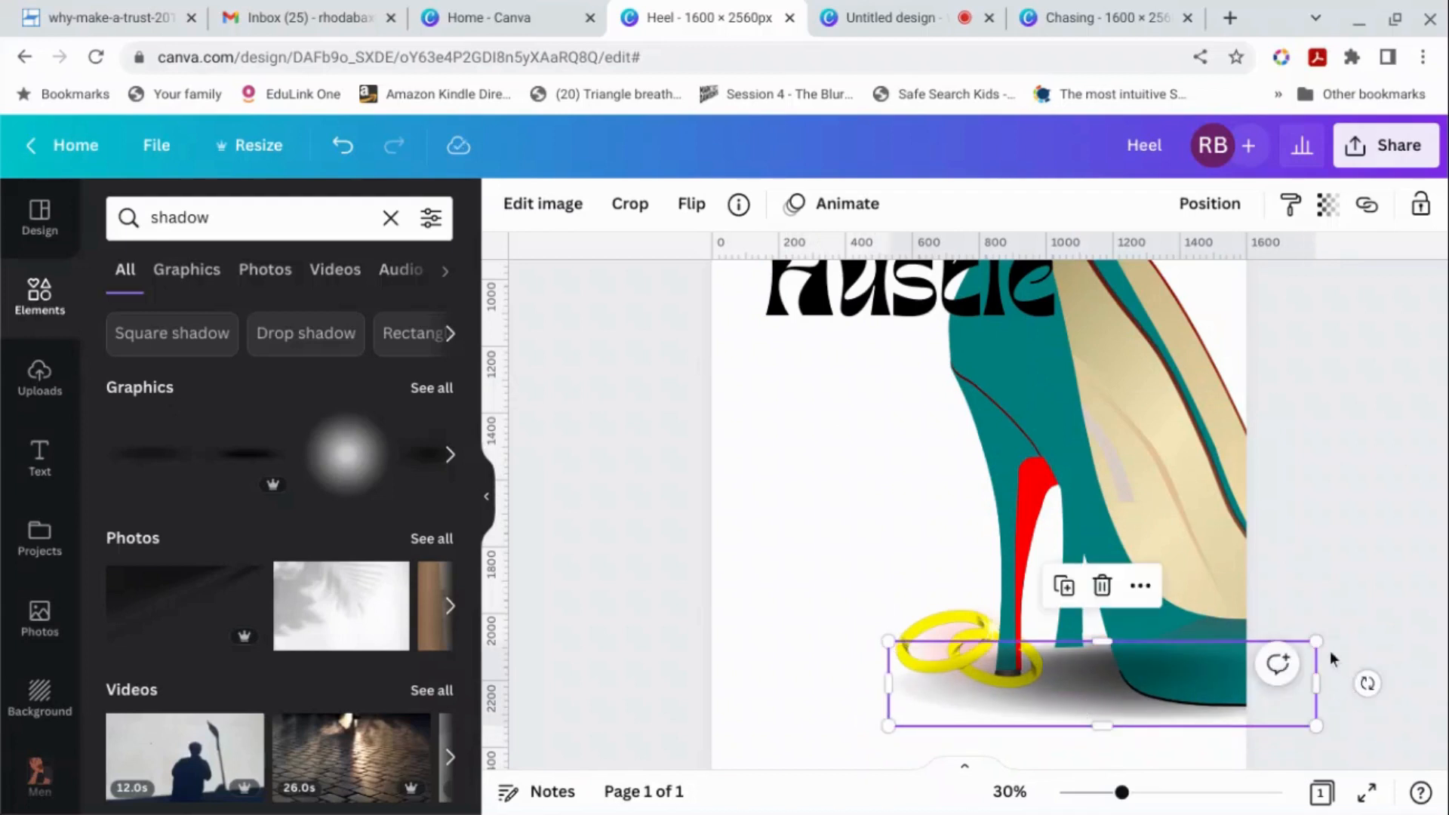
left_click_drag(1317, 640, 1013, 697)
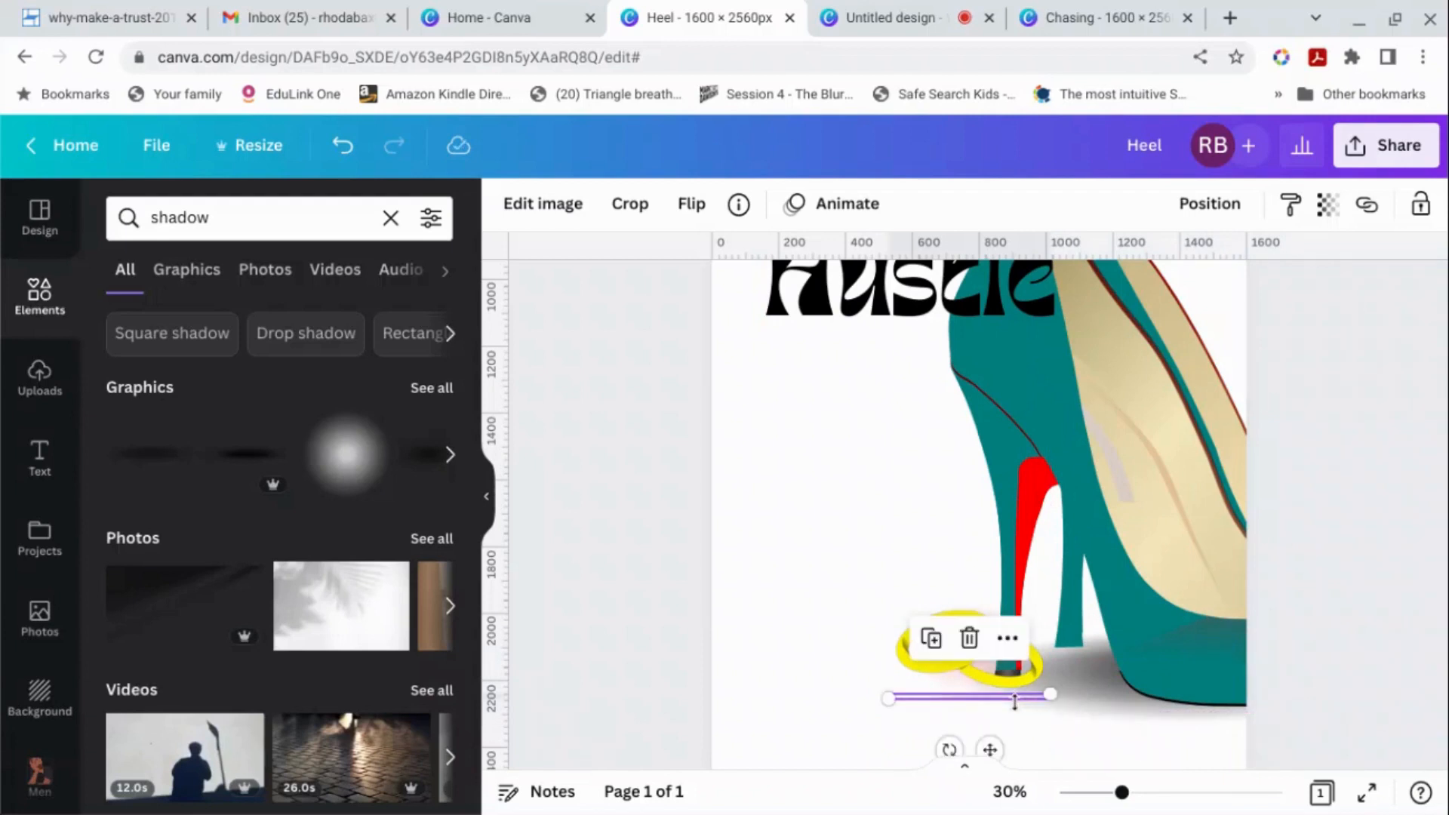
left_click(346, 141)
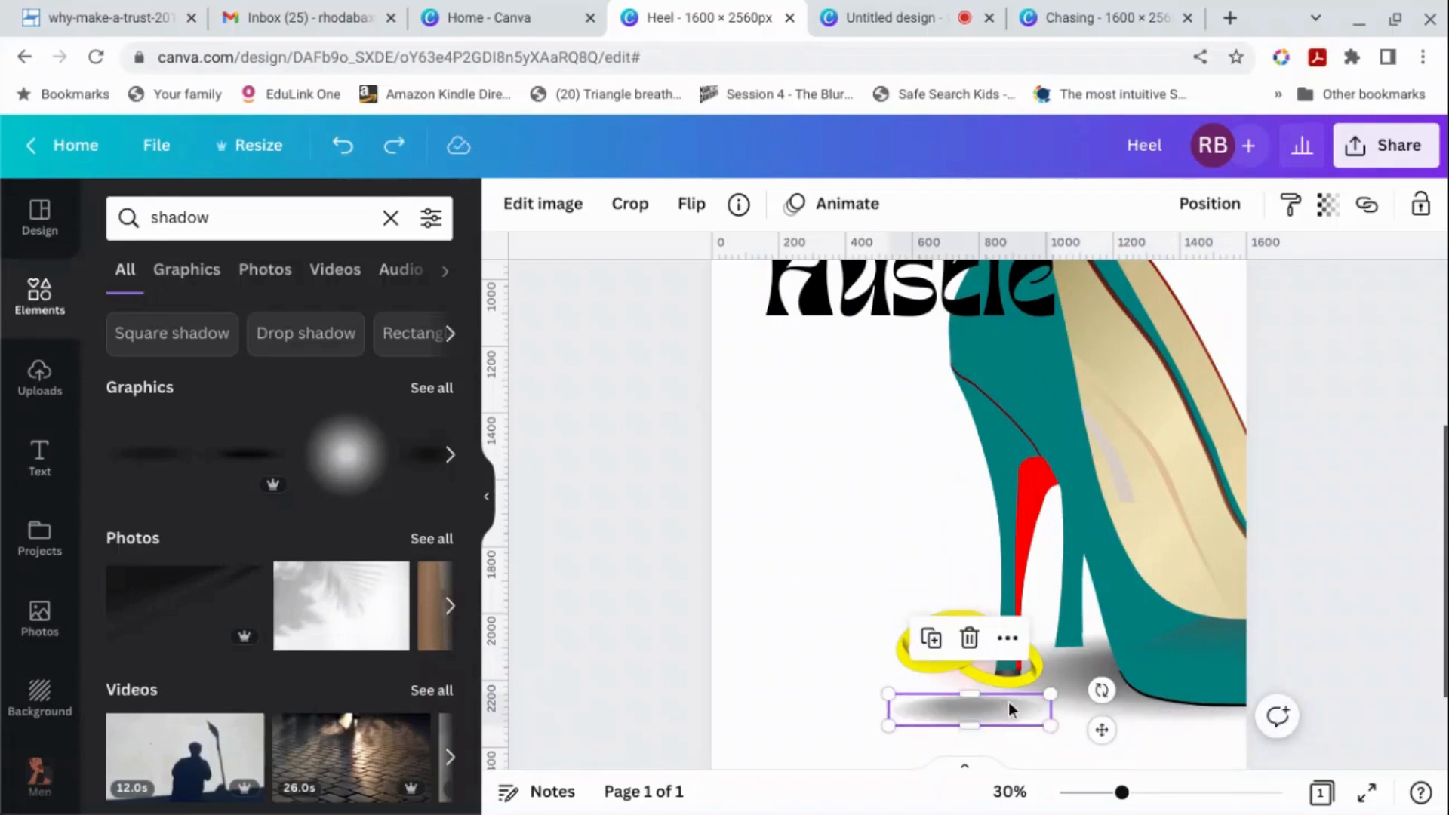
left_click_drag(1008, 702, 1024, 684)
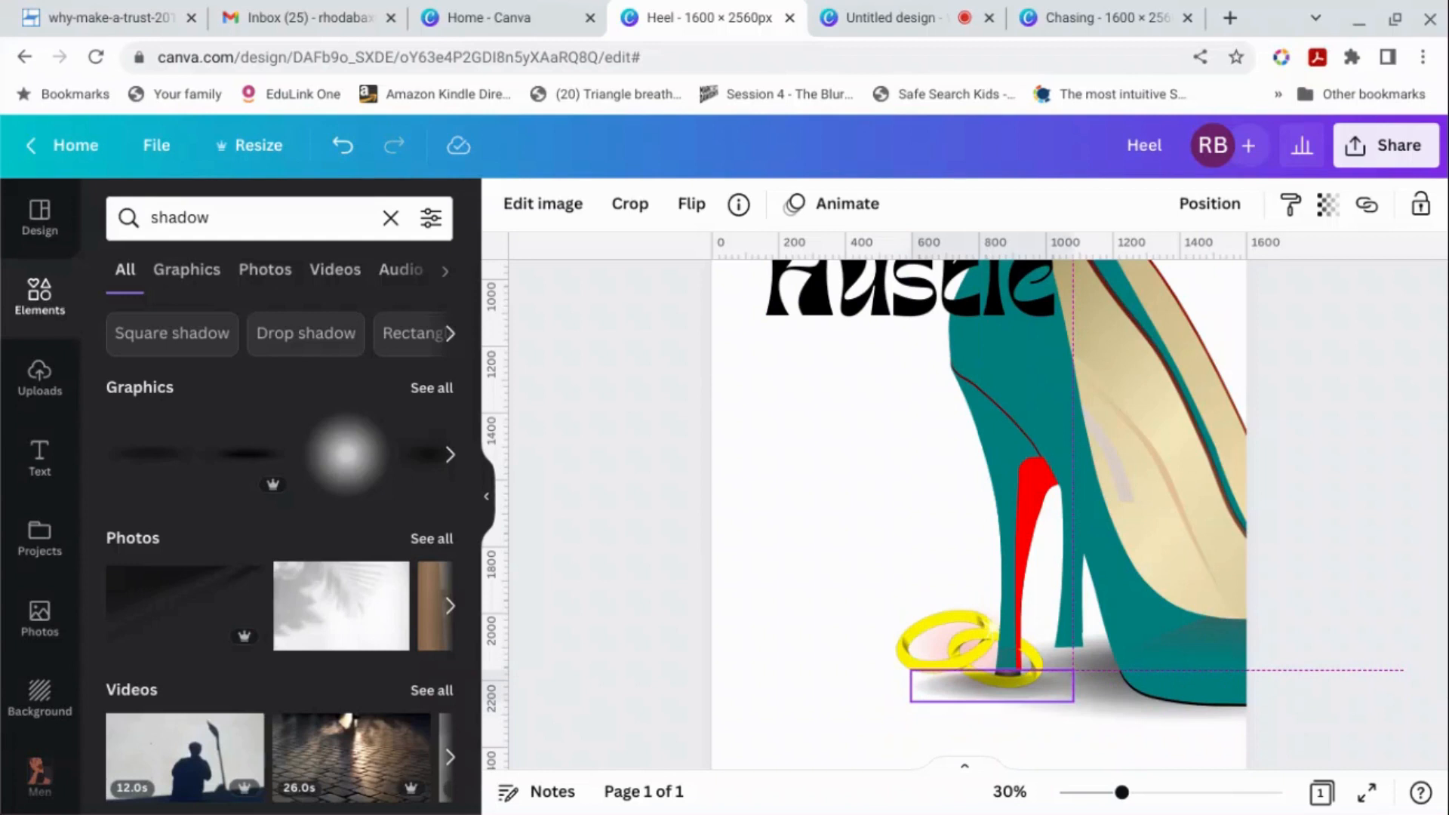
left_click_drag(1024, 684, 1022, 681)
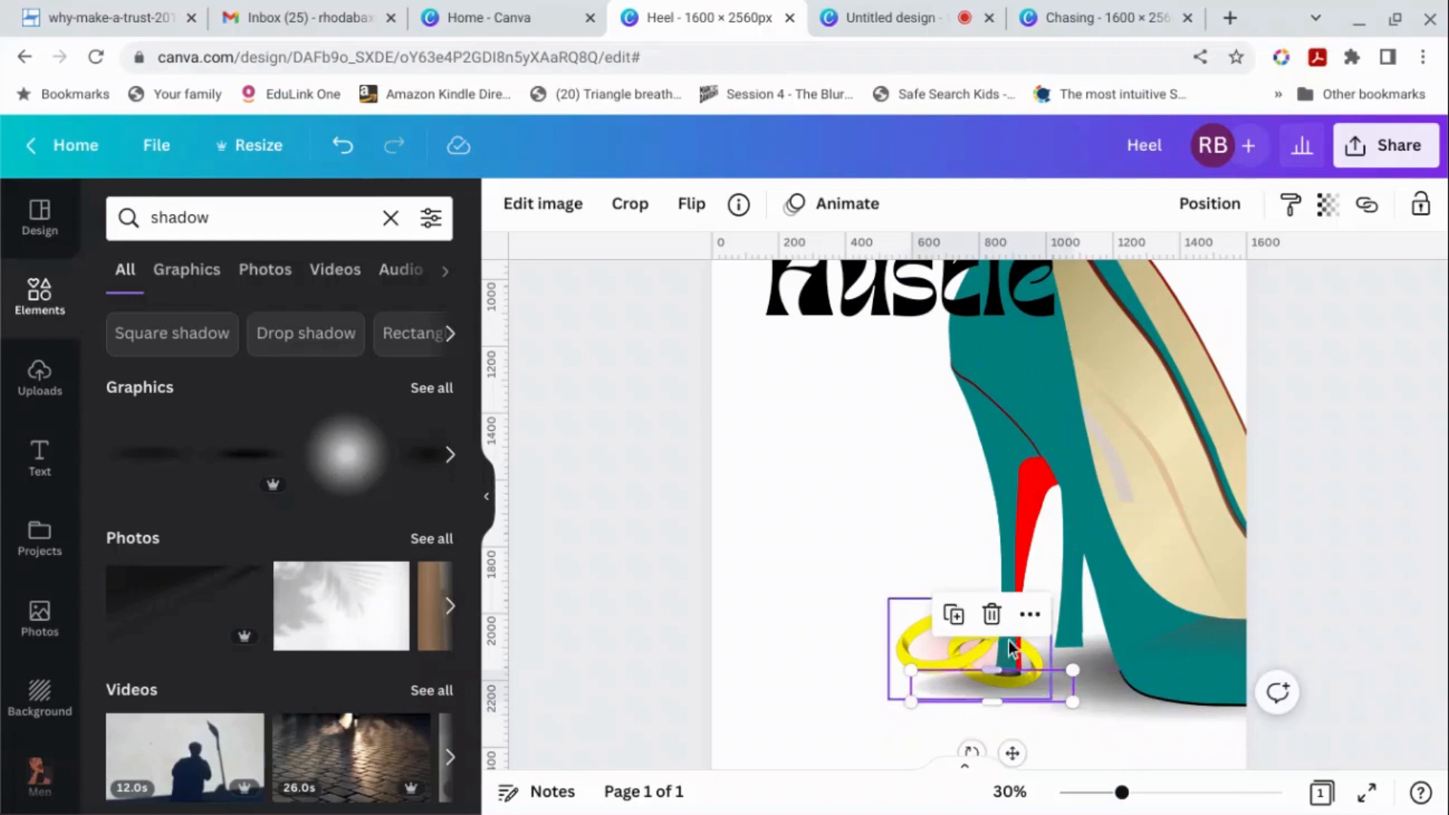
Step: Send the small shadow backward one layer and nudge the rings slightly up the heel
left_click(1209, 204)
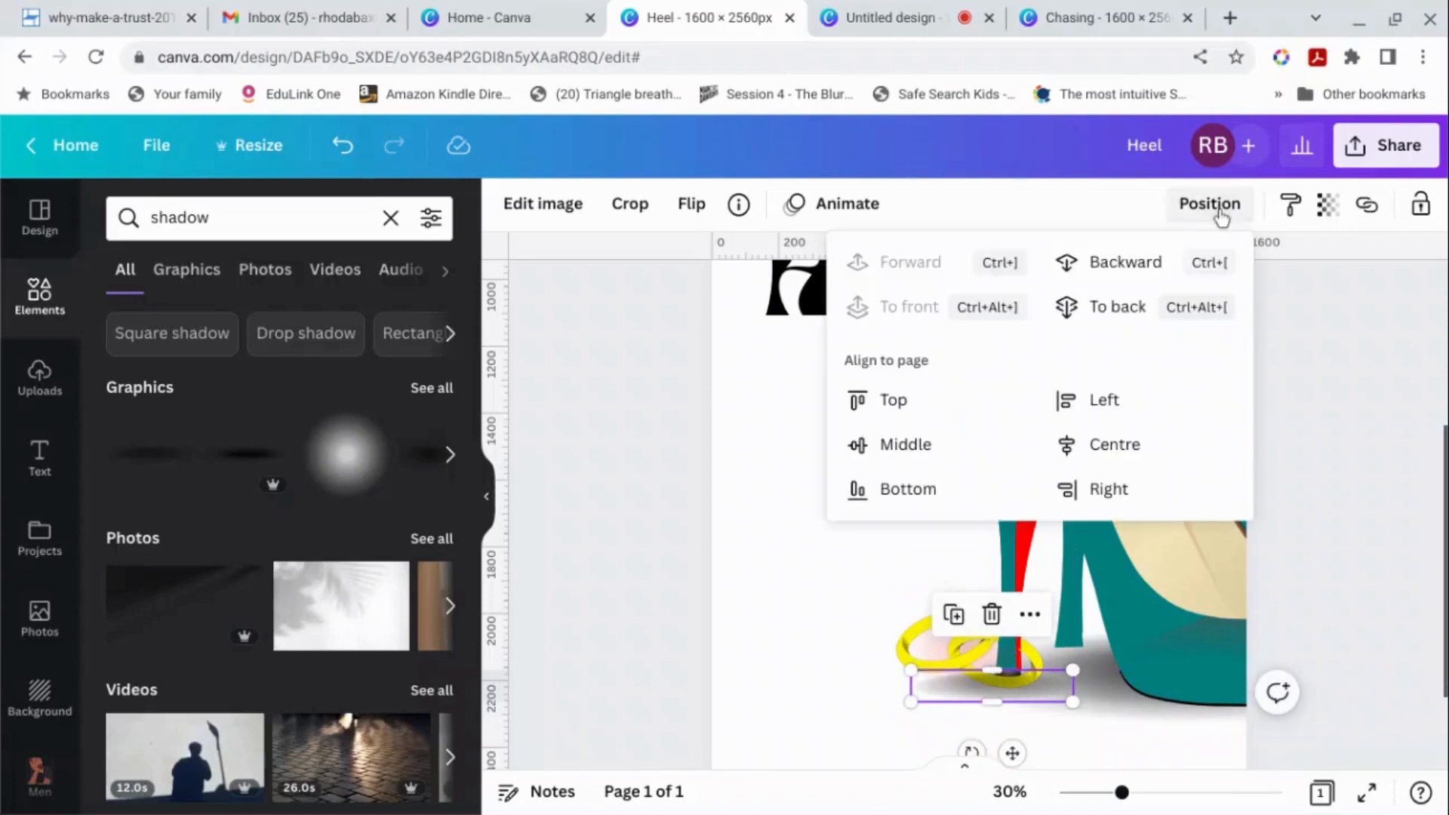
left_click(1134, 268)
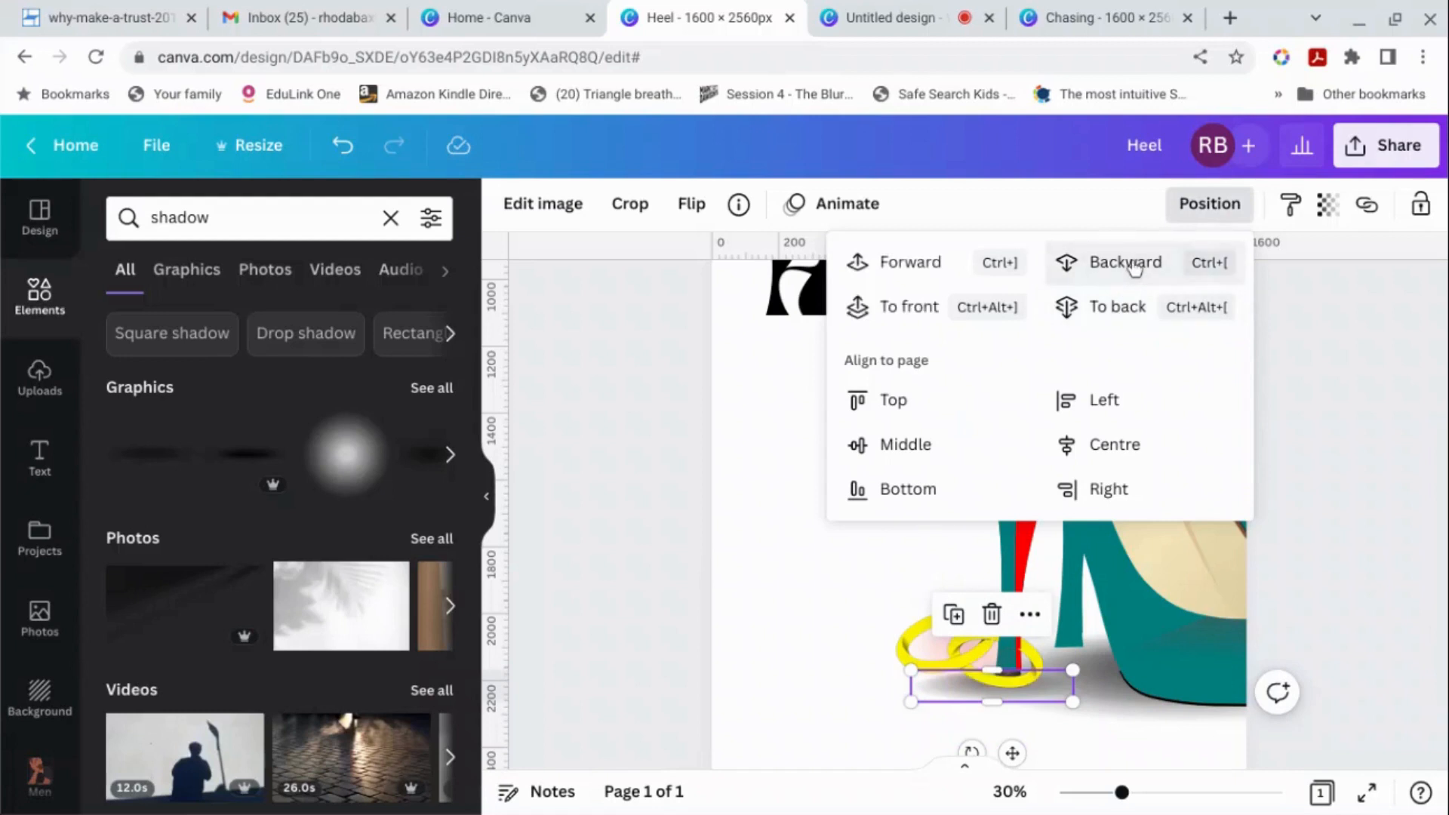
left_click(1380, 676)
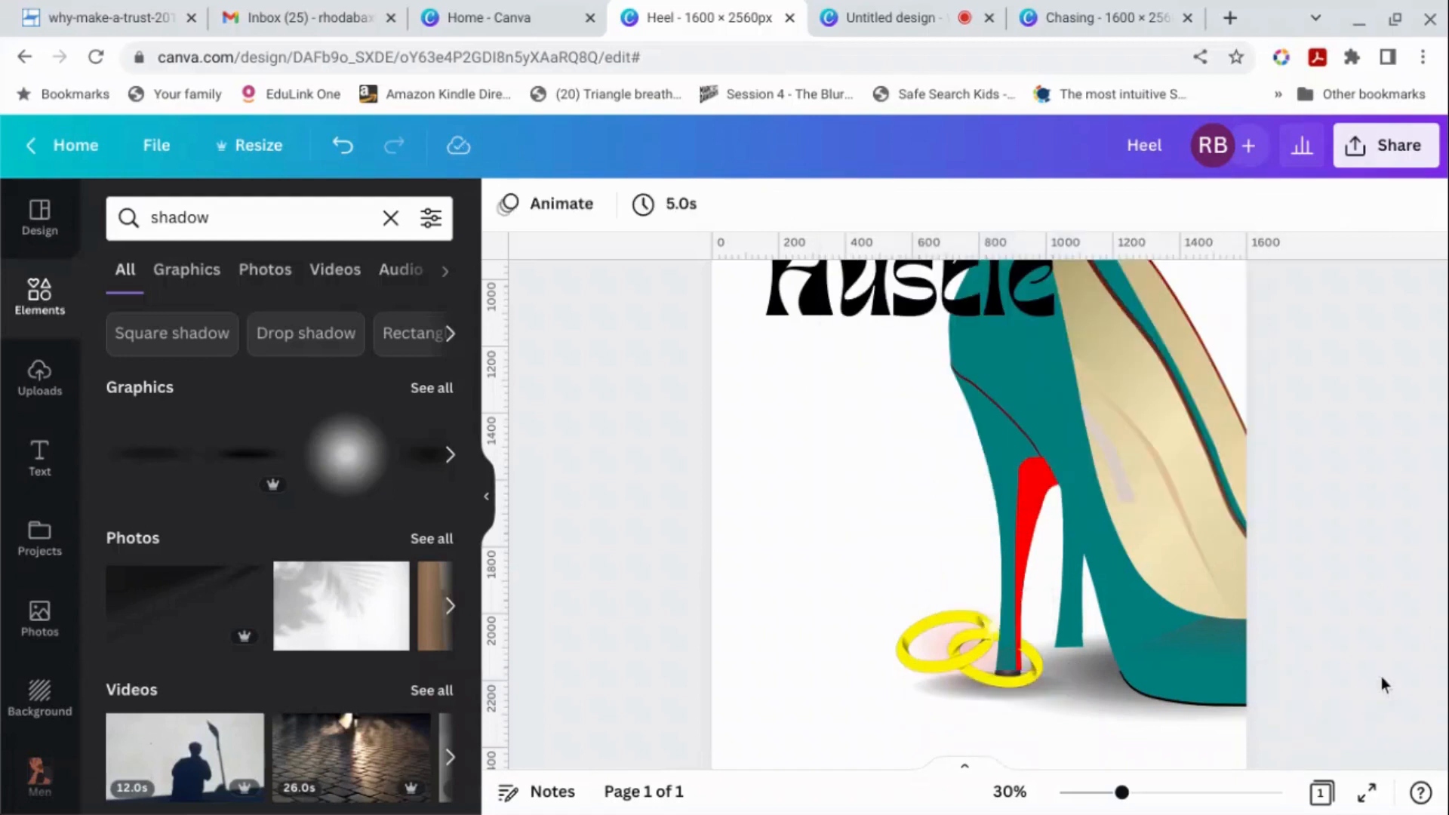
left_click_drag(1016, 682, 1017, 673)
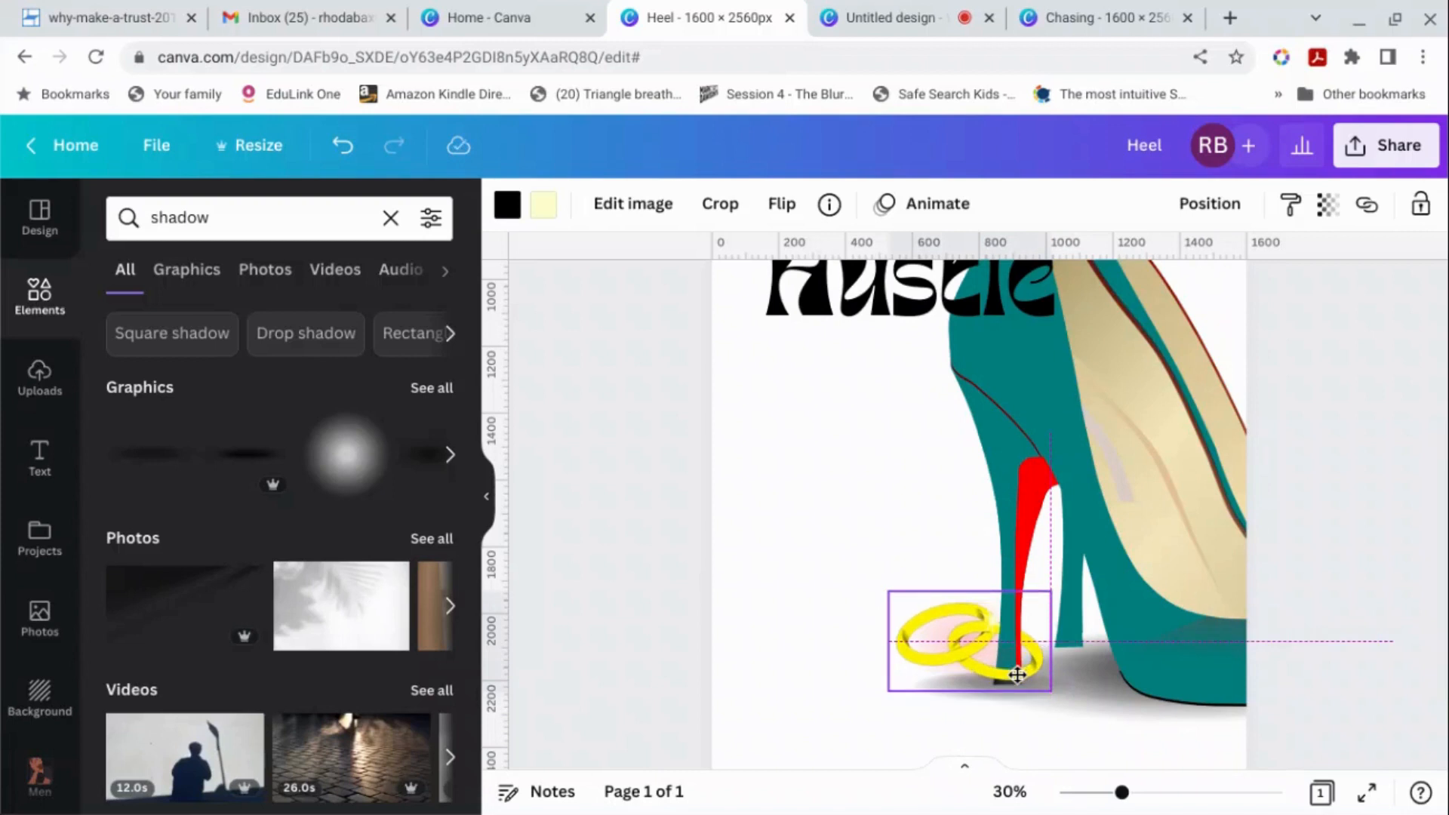
Step: Recrop the heel copy to a small section around the front heel's tip, starting inside the rings
left_click(1012, 540)
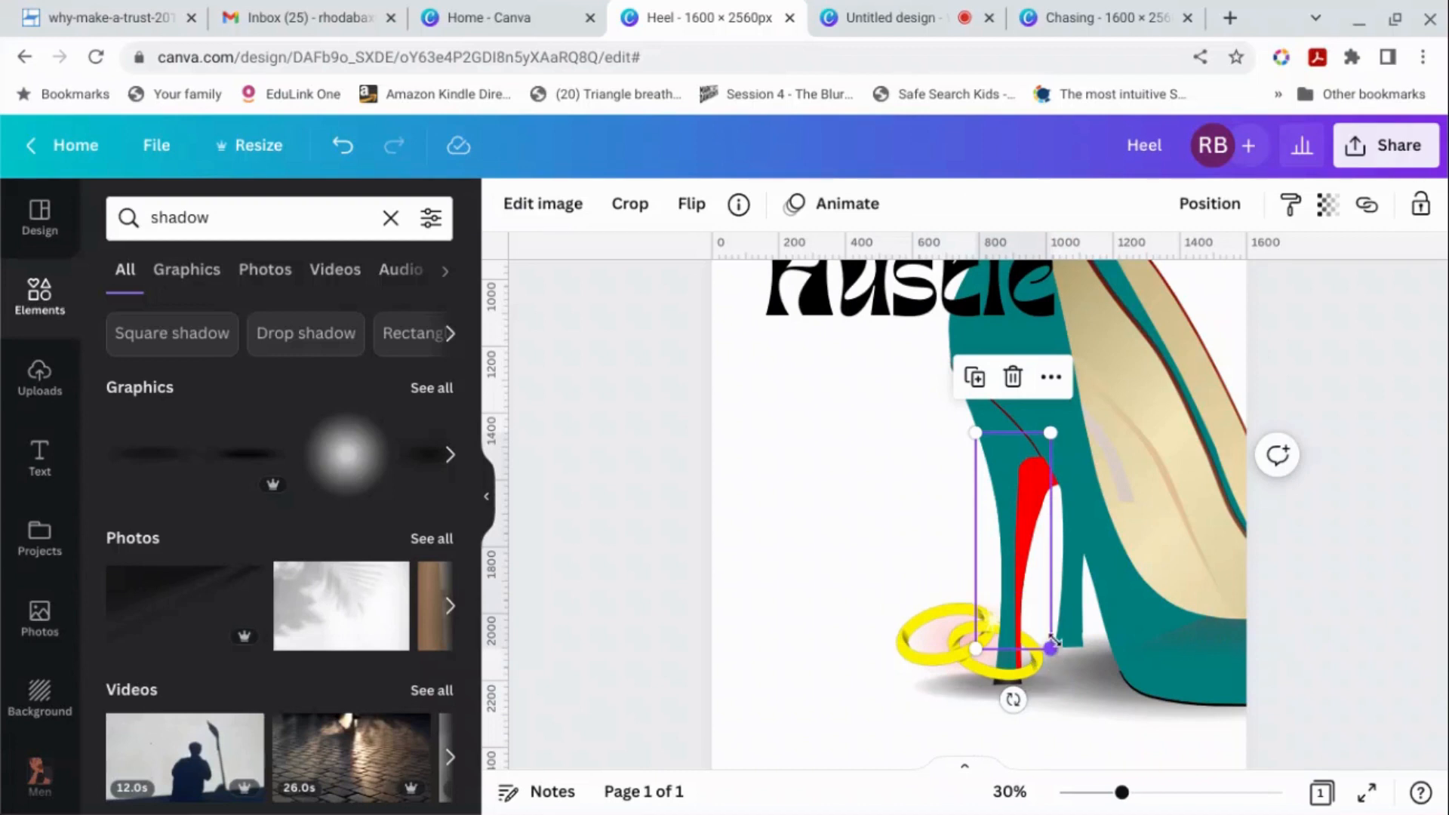
left_click_drag(1050, 648, 1055, 674)
key("ctrl+z")
left_click(630, 205)
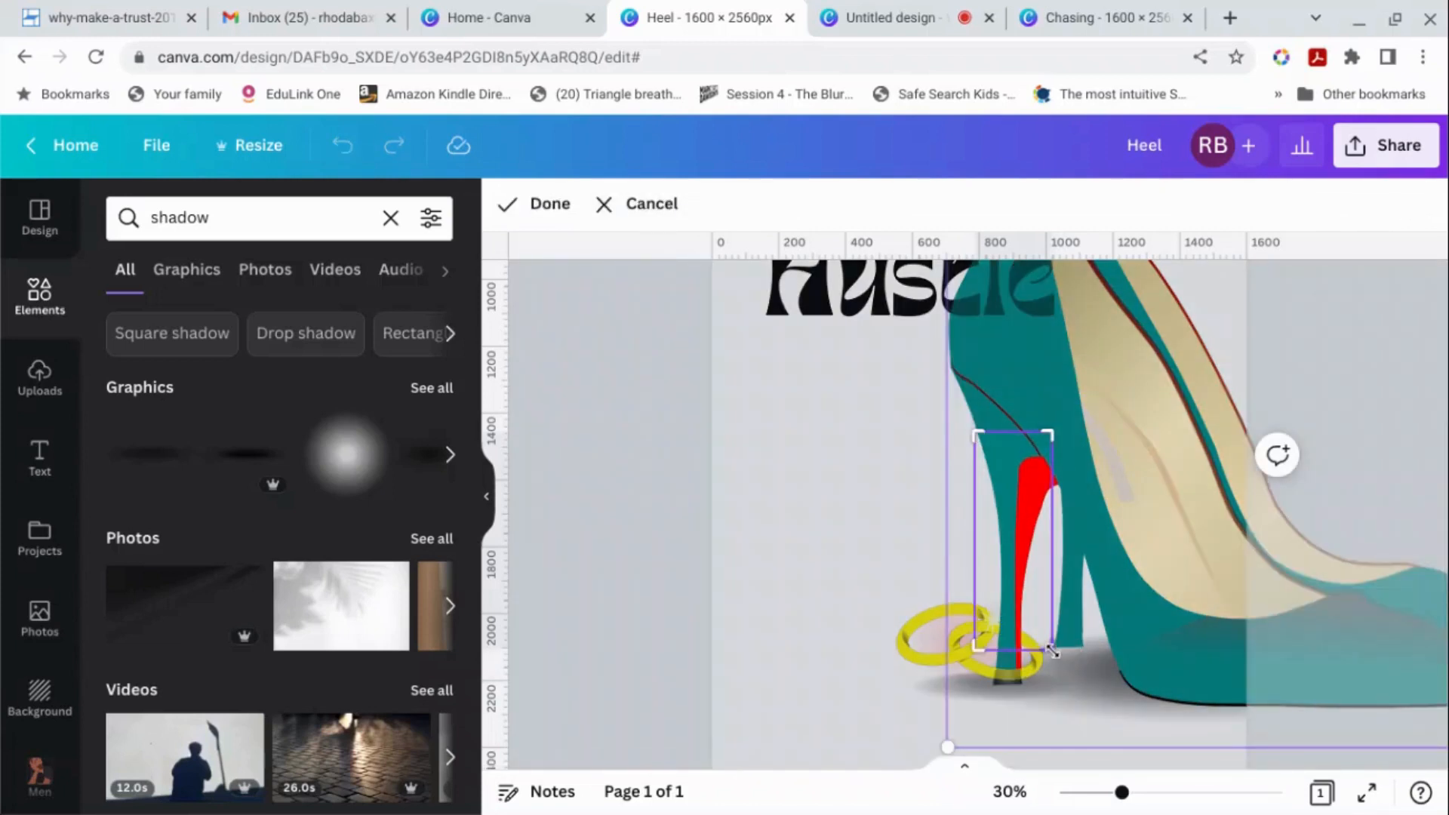
left_click_drag(1051, 659, 1054, 689)
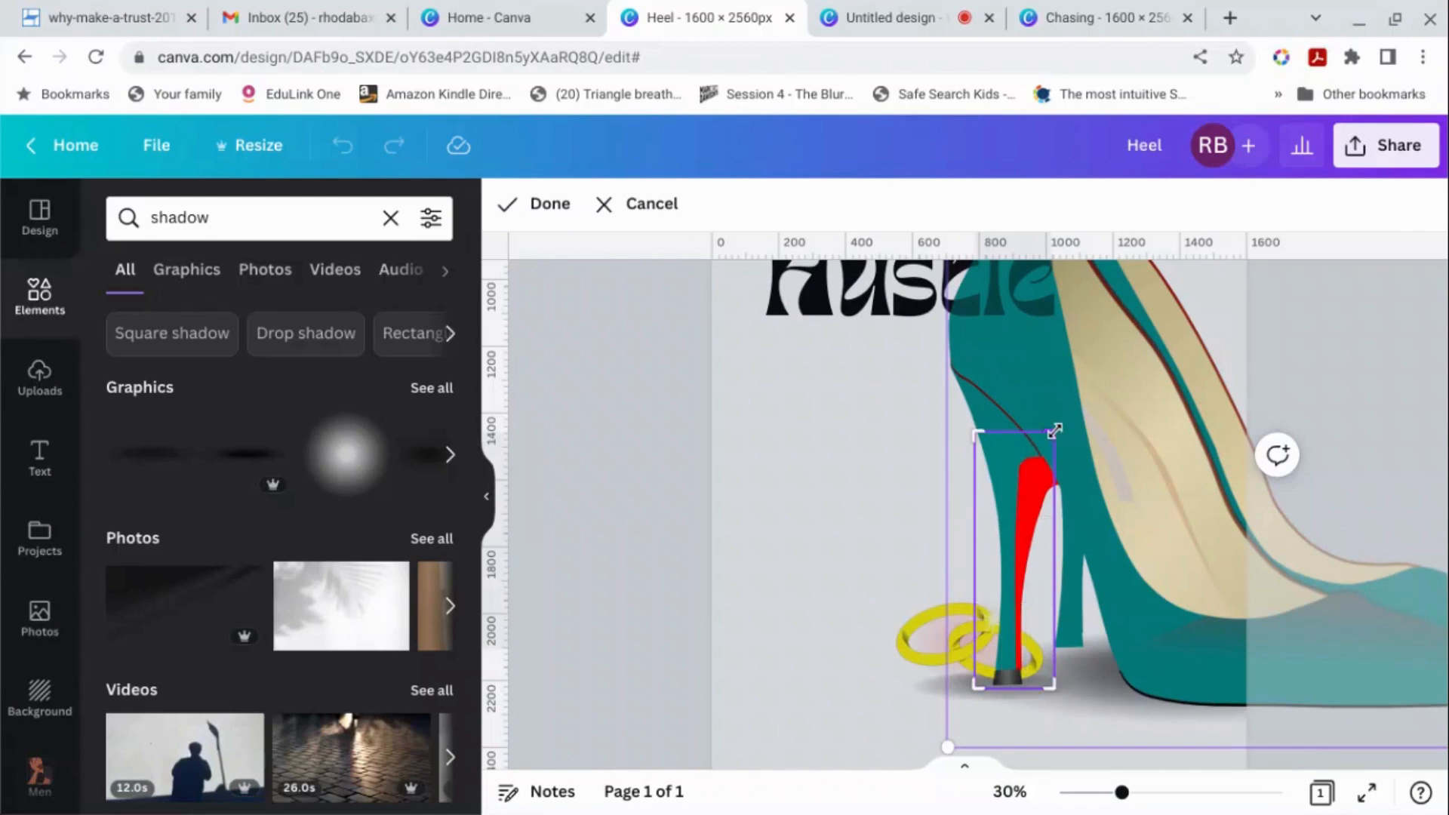
left_click_drag(1054, 431, 1040, 647)
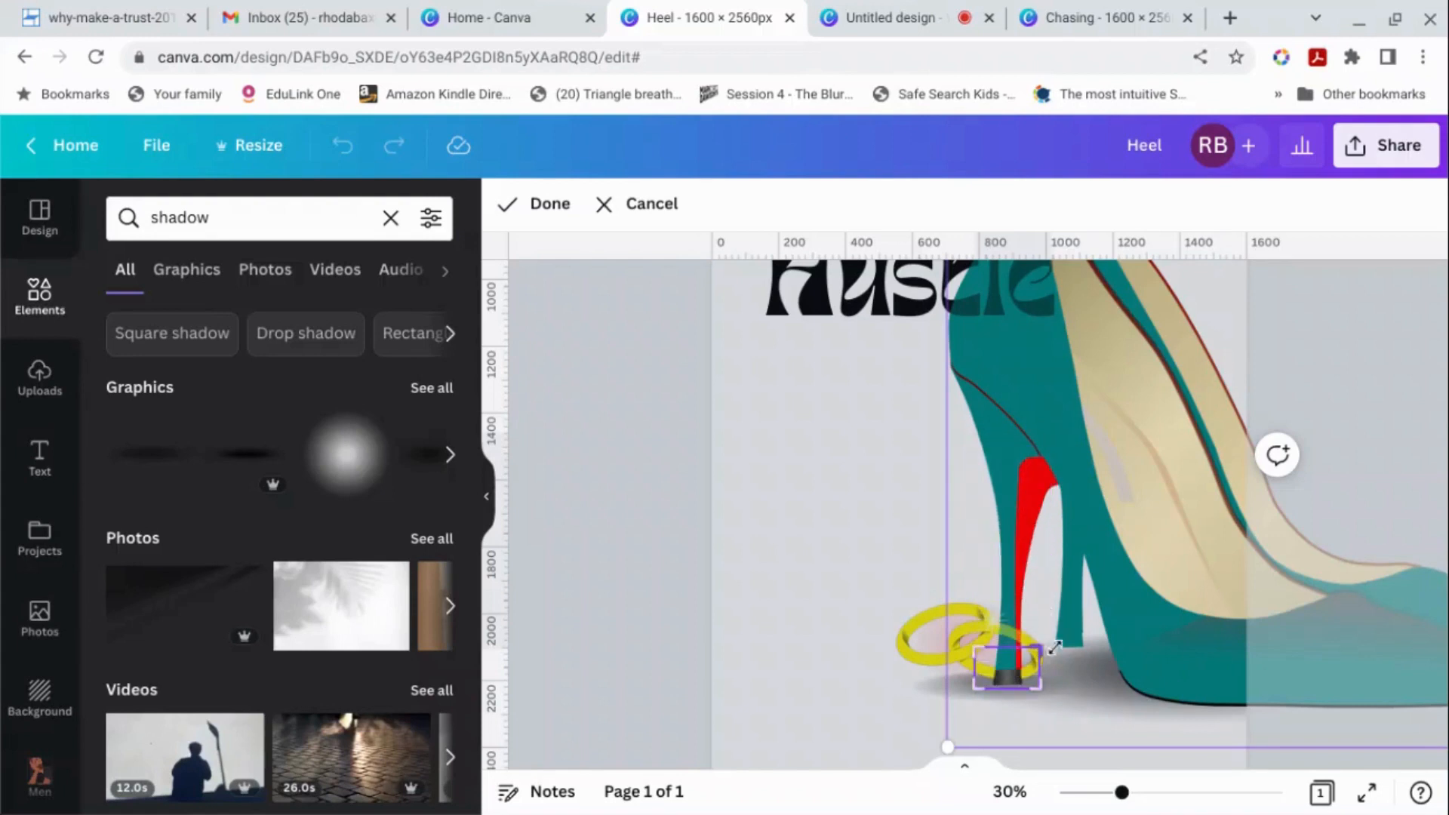
left_click(761, 523)
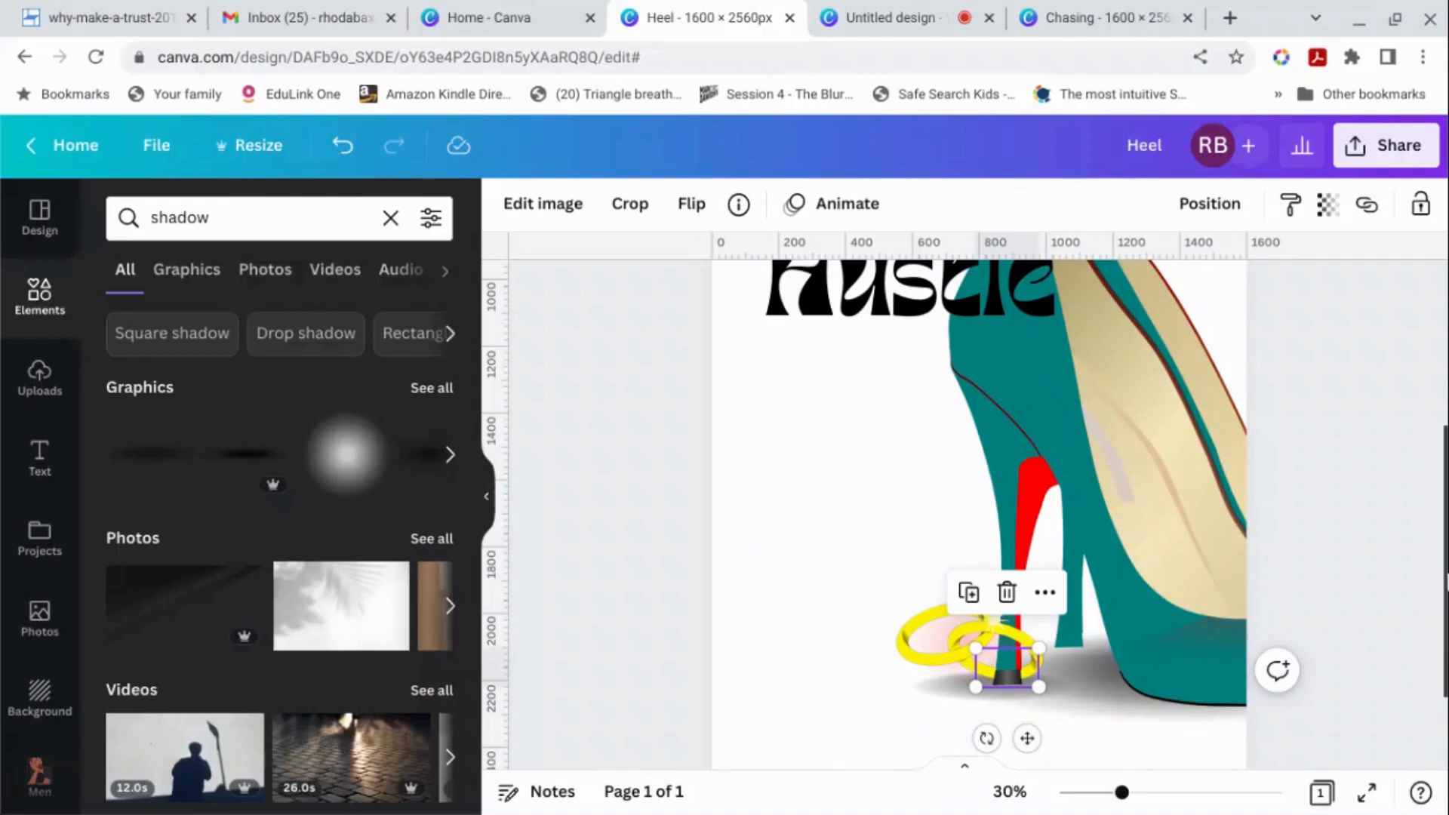
Step: Rotate the wedding rings slightly counterclockwise and shift them slightly down and toward the shoe around the heel tip
left_click(1397, 534)
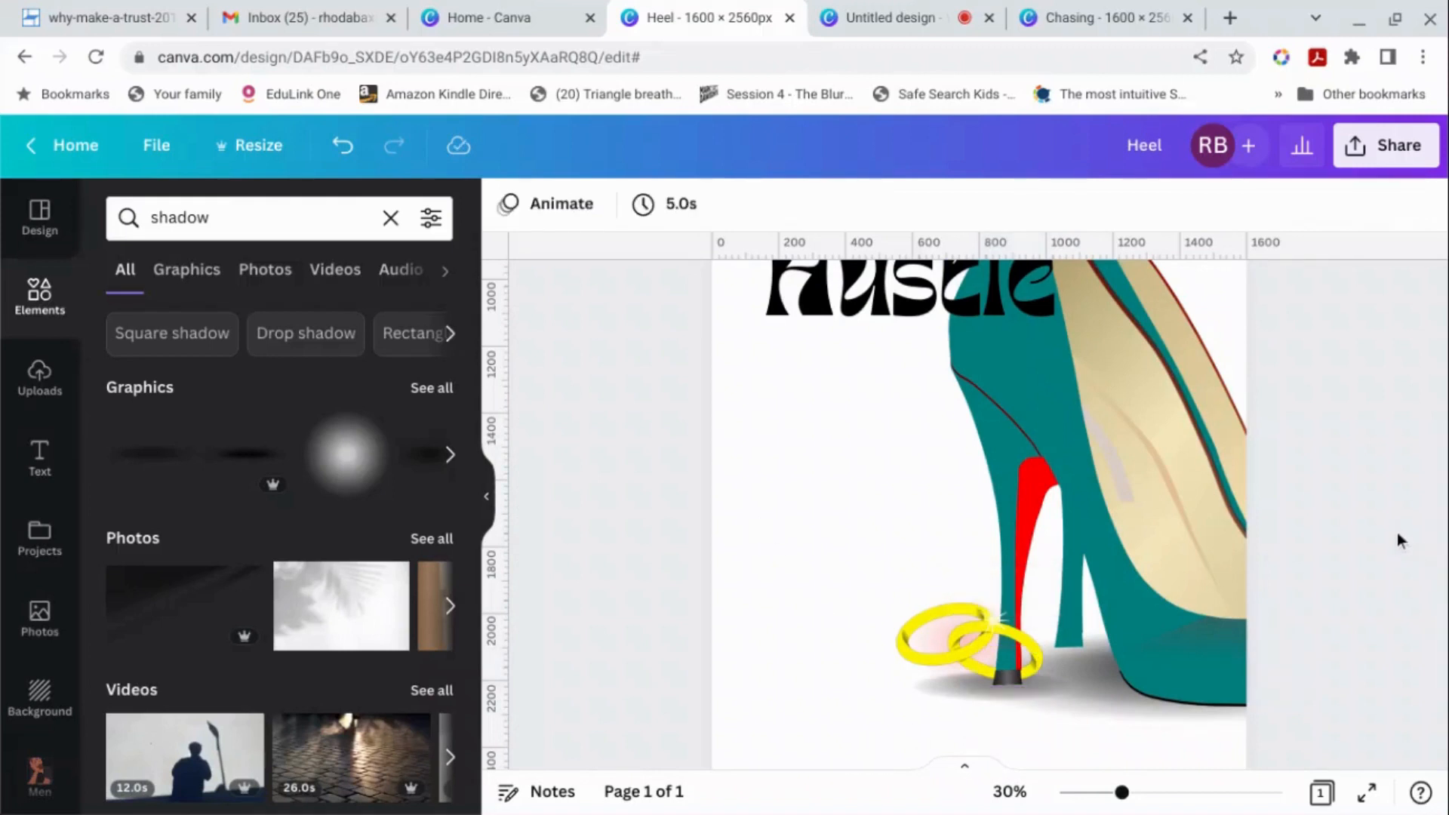
left_click(949, 634)
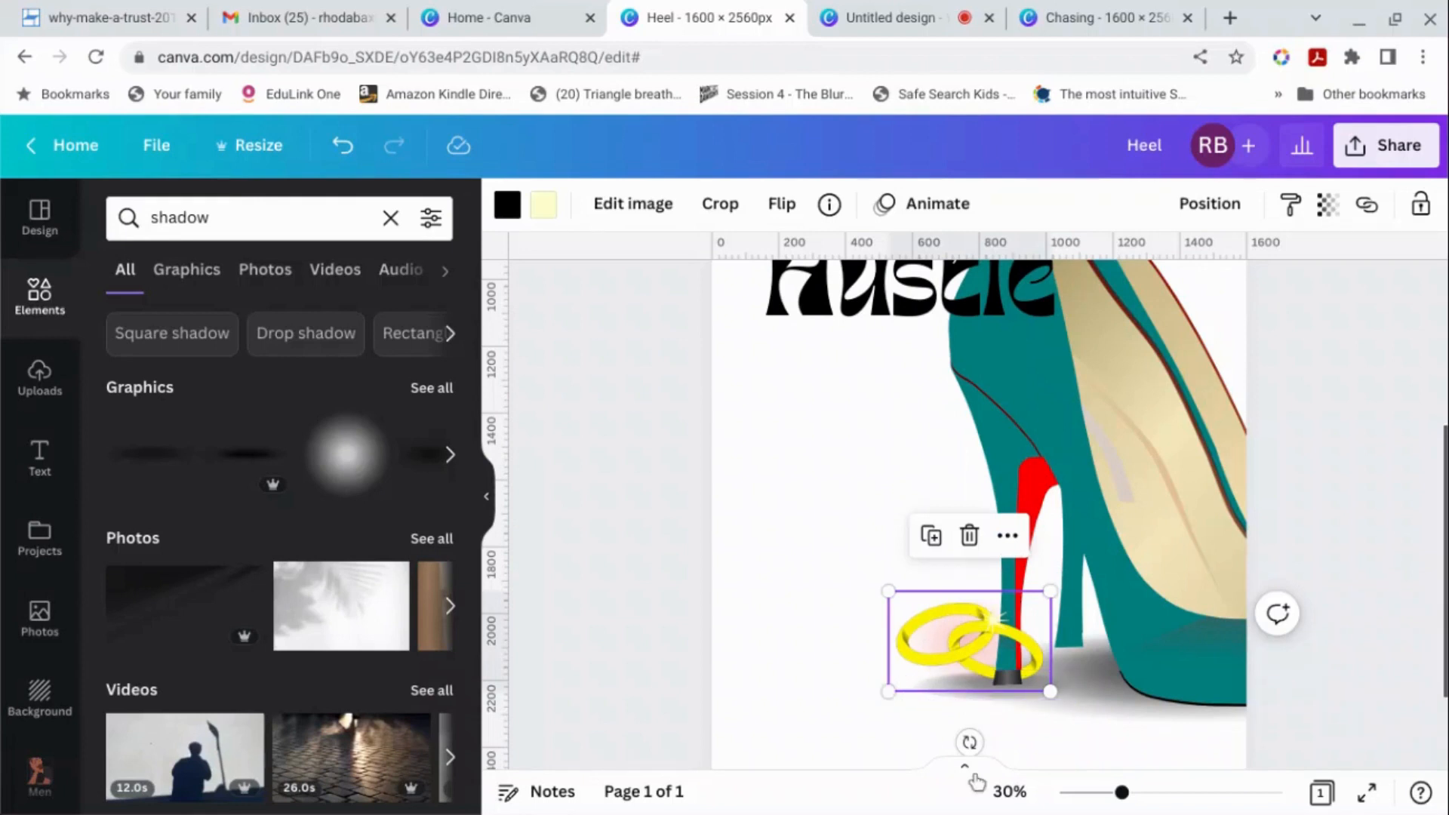
scroll(851, 729, "down", 1)
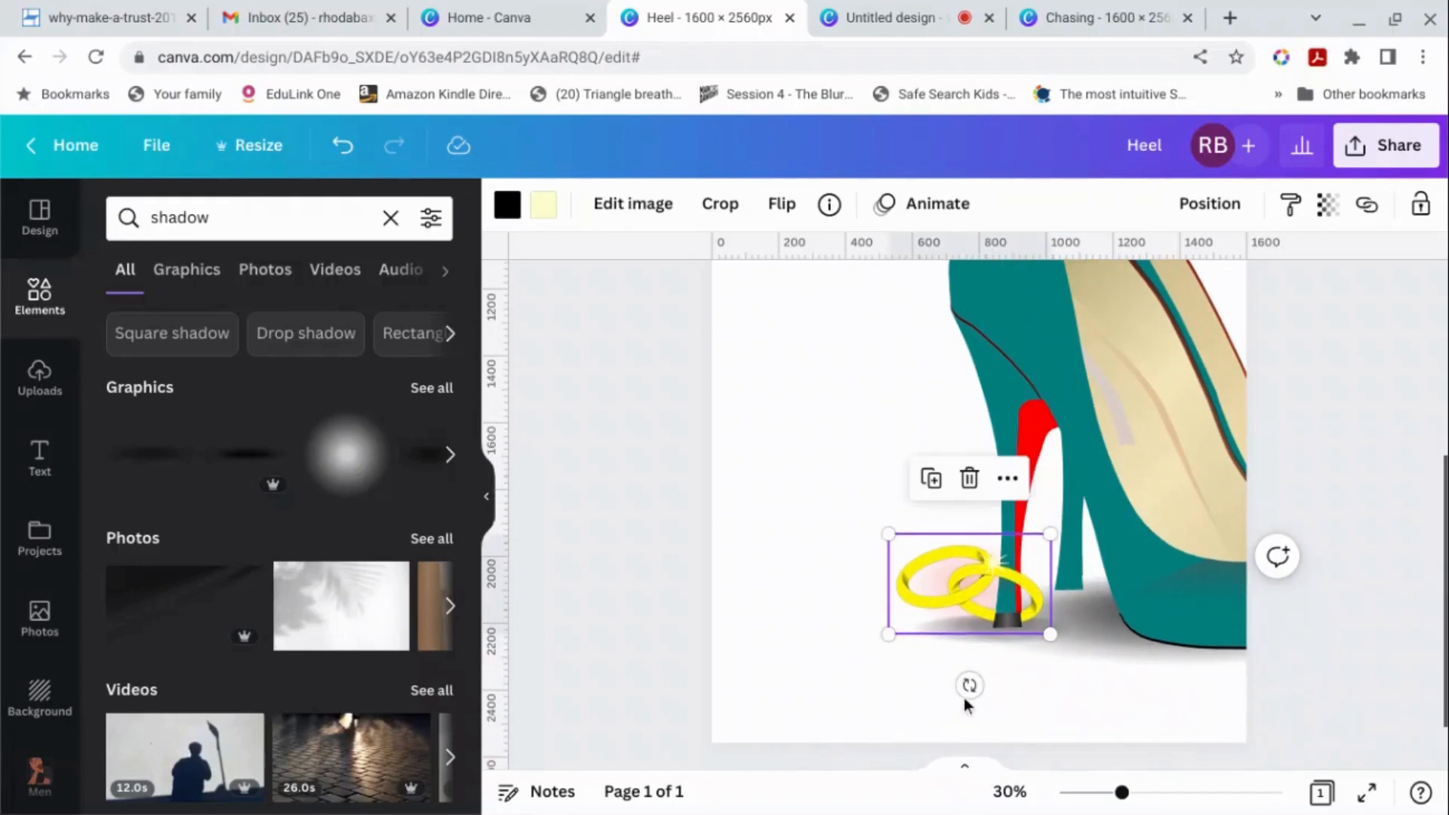
left_click_drag(969, 685, 999, 698)
left_click_drag(1002, 553, 1007, 570)
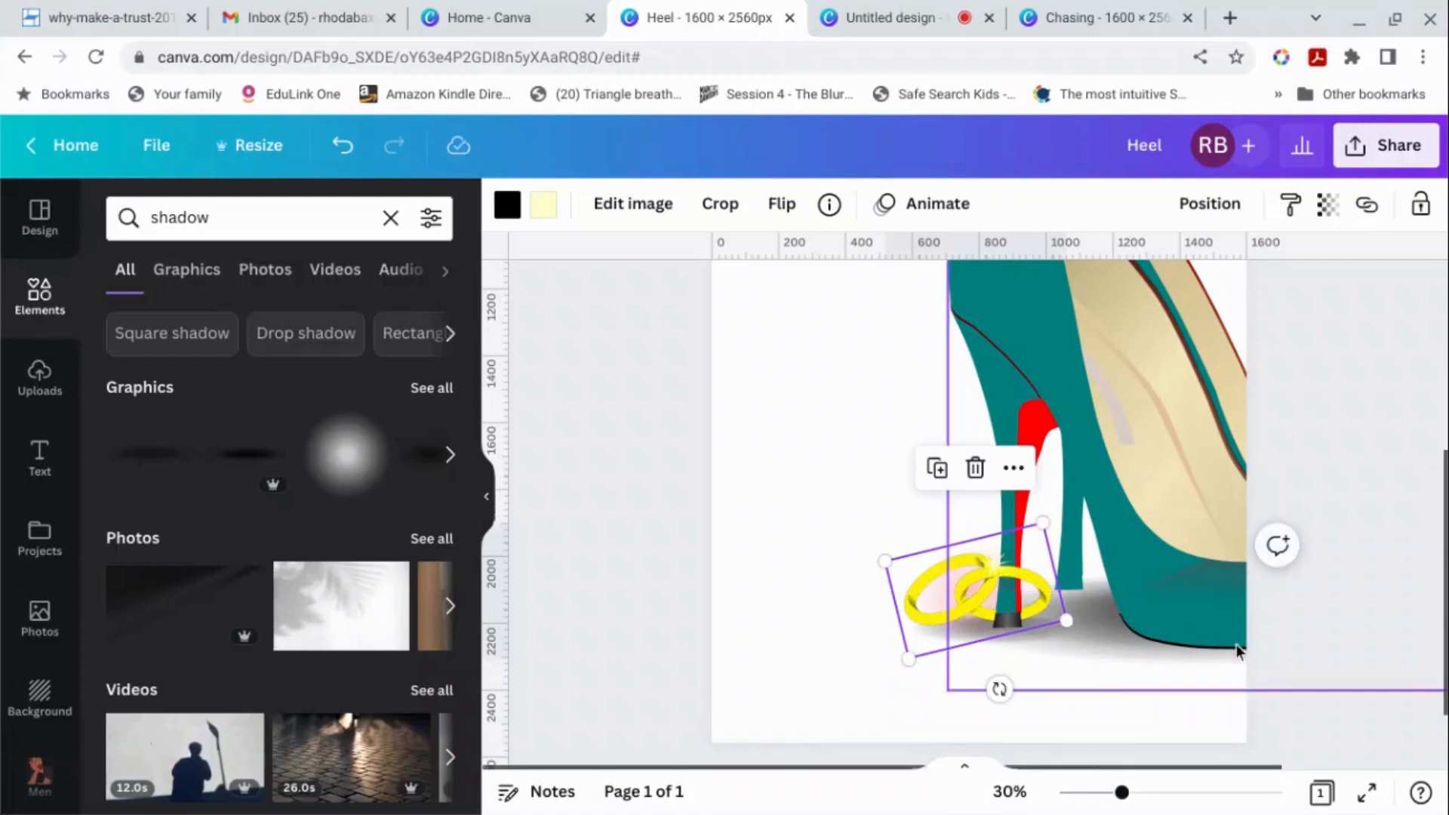
left_click(1438, 649)
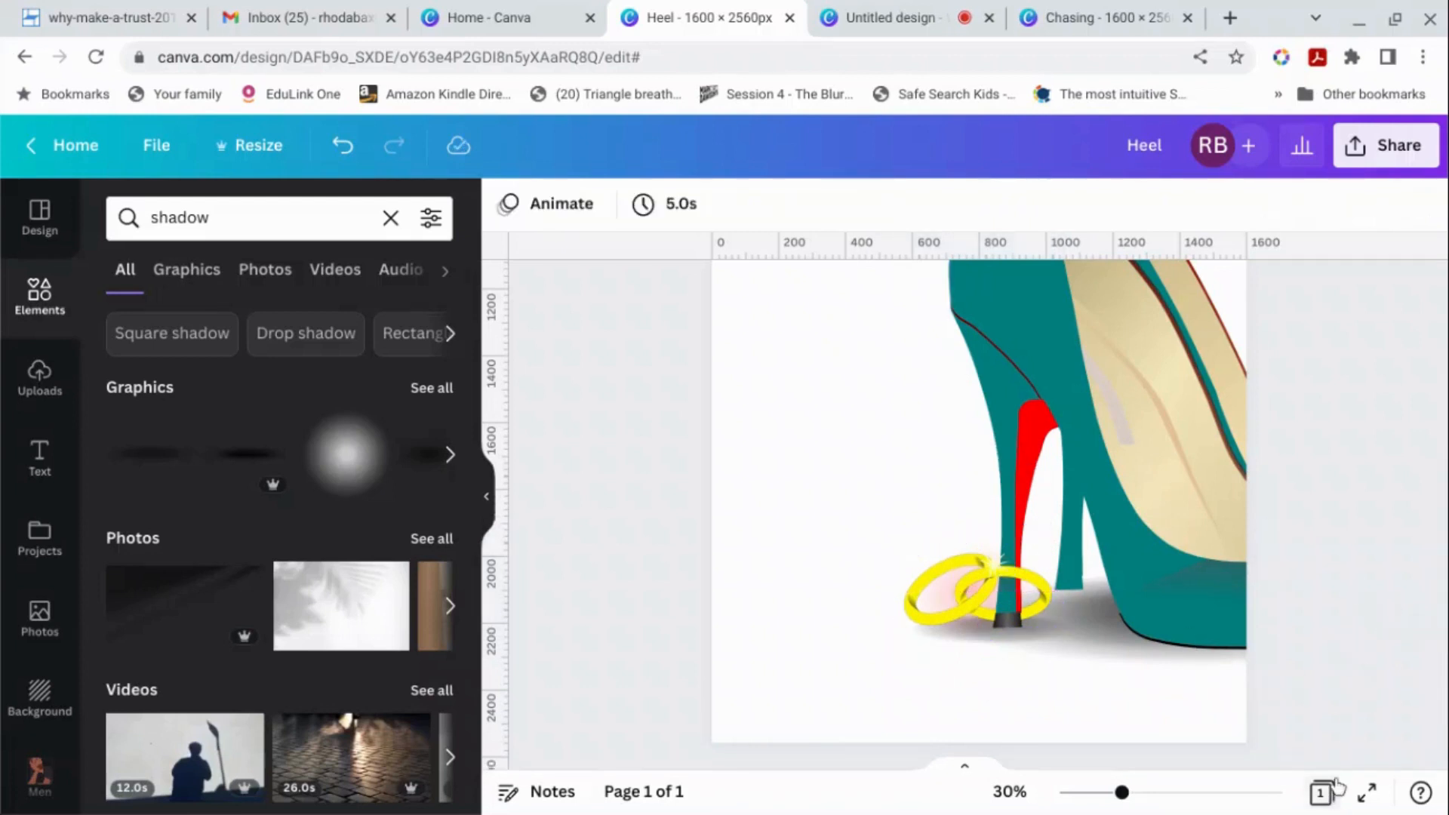
Step: Fill the cover's page background with the orange from the brand colour palette
left_click_drag(1119, 794, 1078, 796)
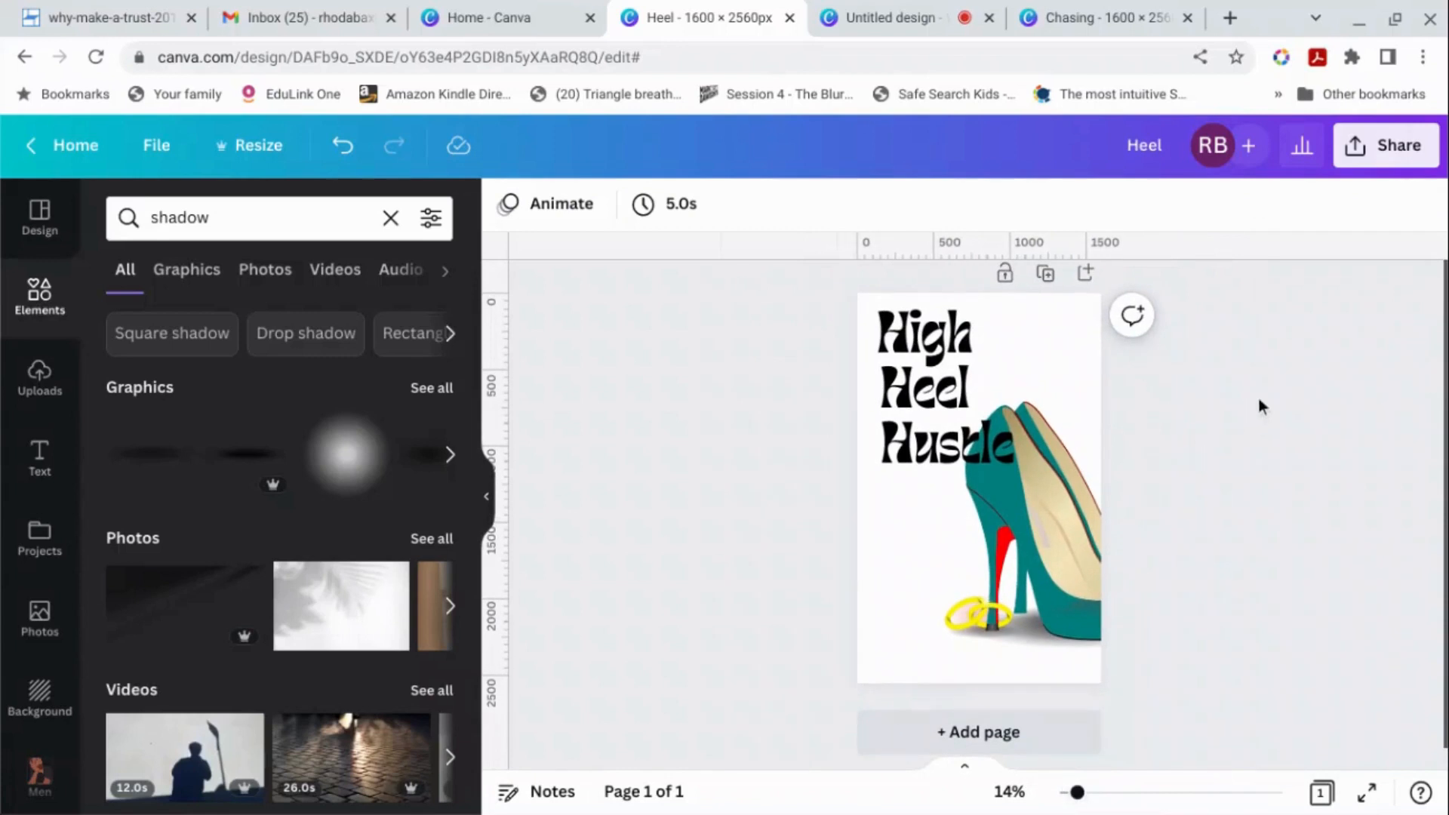
left_click(1059, 332)
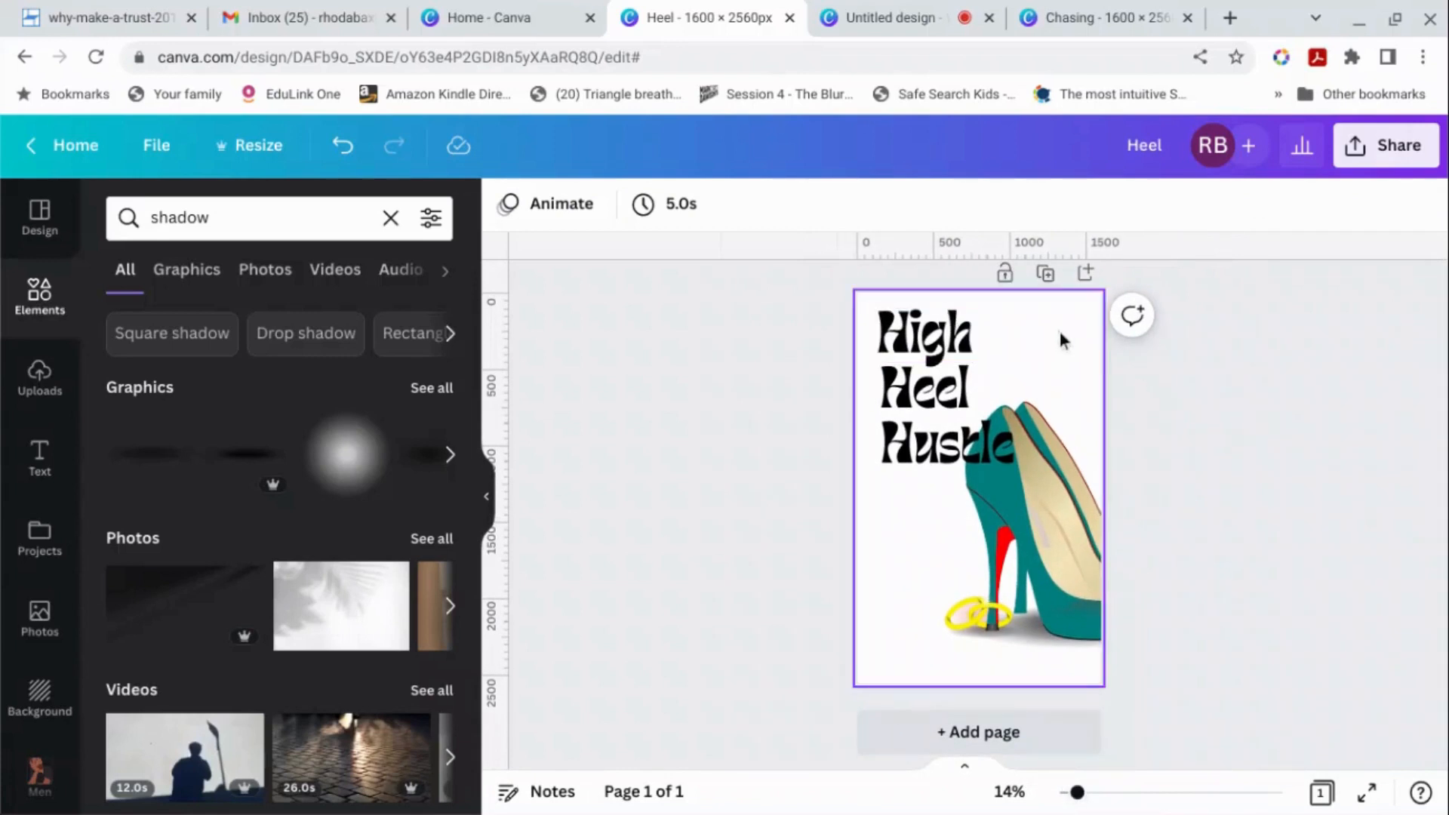
left_click(507, 205)
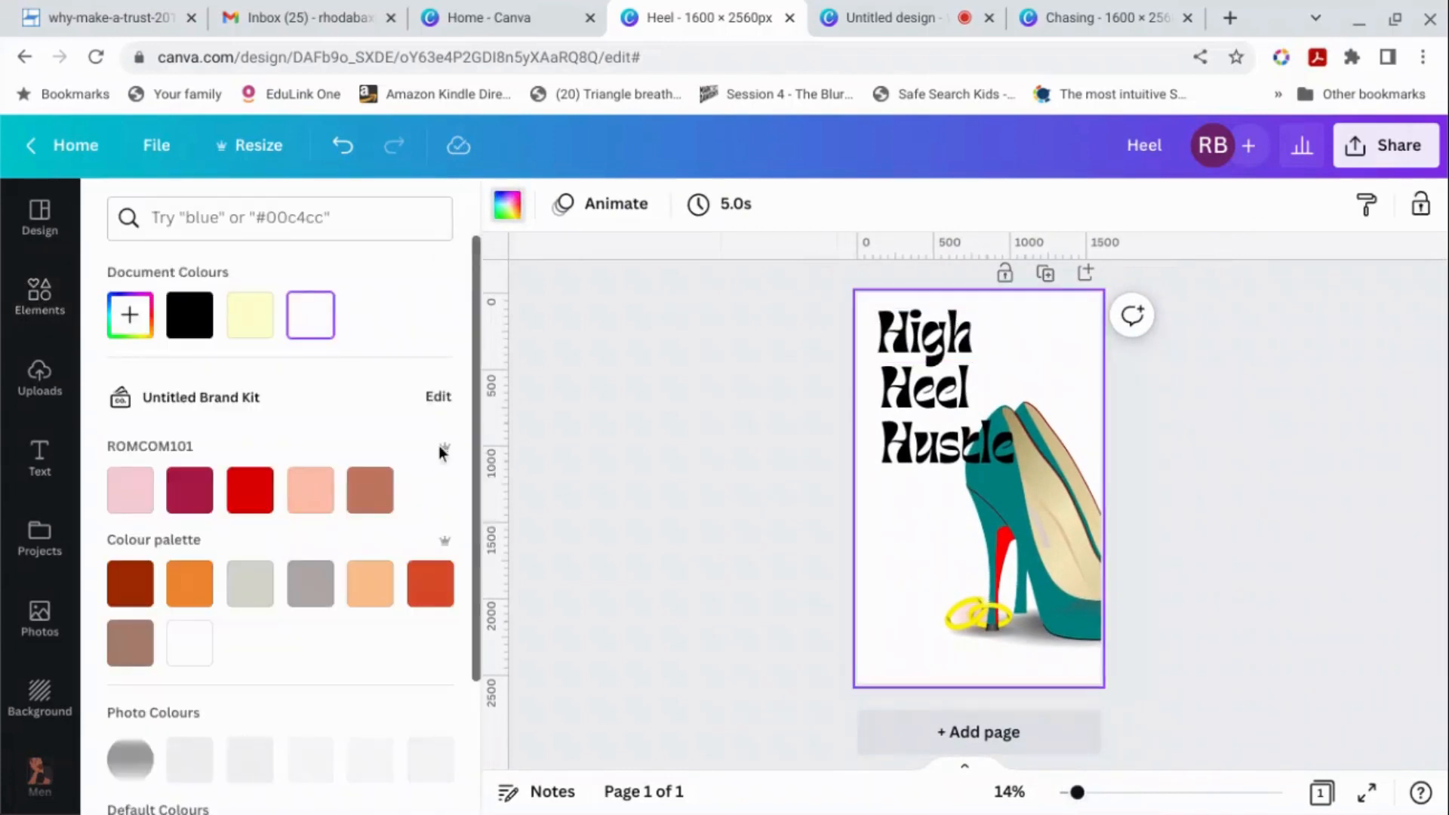
left_click(190, 593)
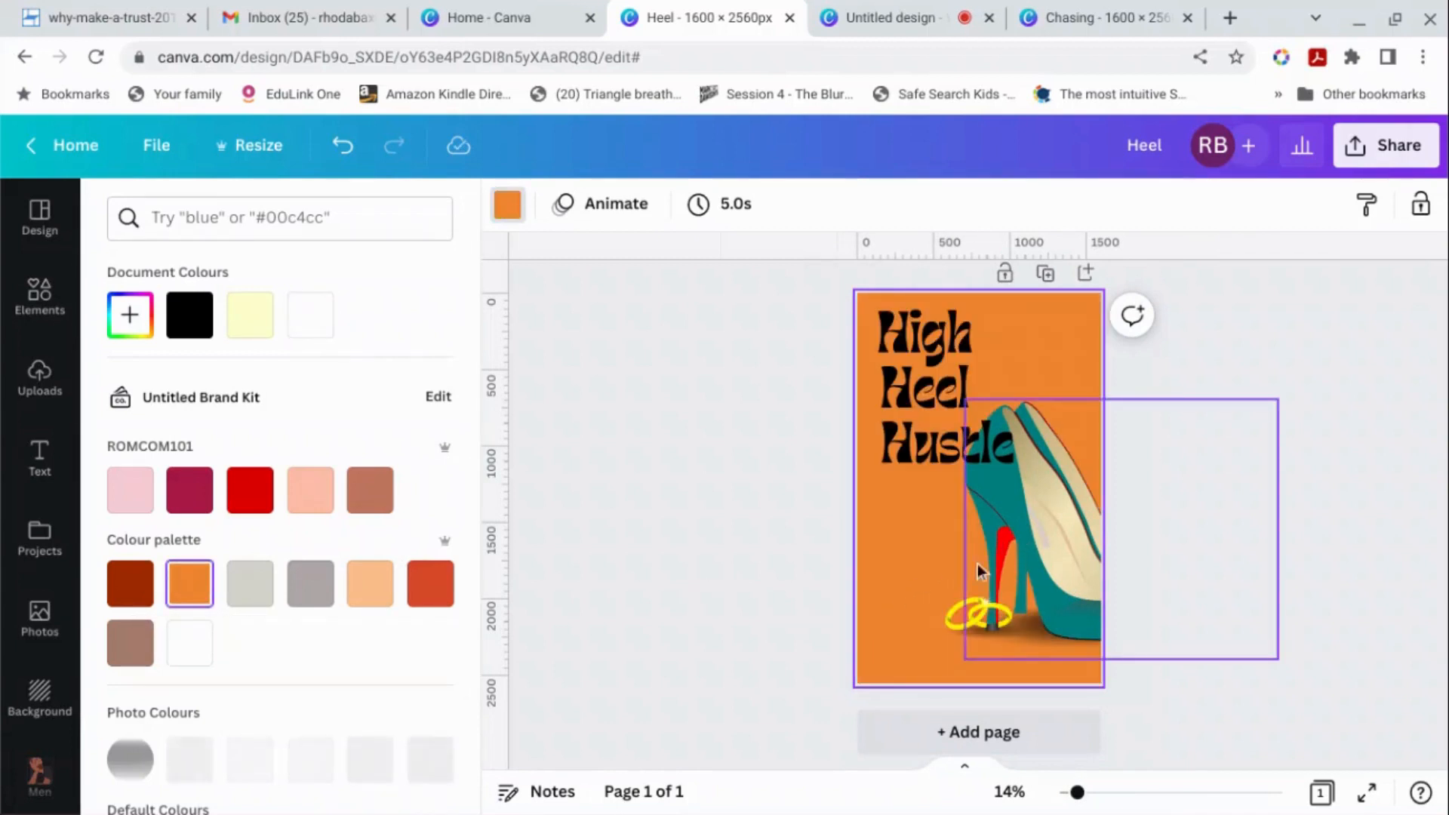
Step: Add the recently used pink-and-tan gradient image, enlarge it to cover the whole page, and shift it so its pale centre falls mid-page
left_click(35, 305)
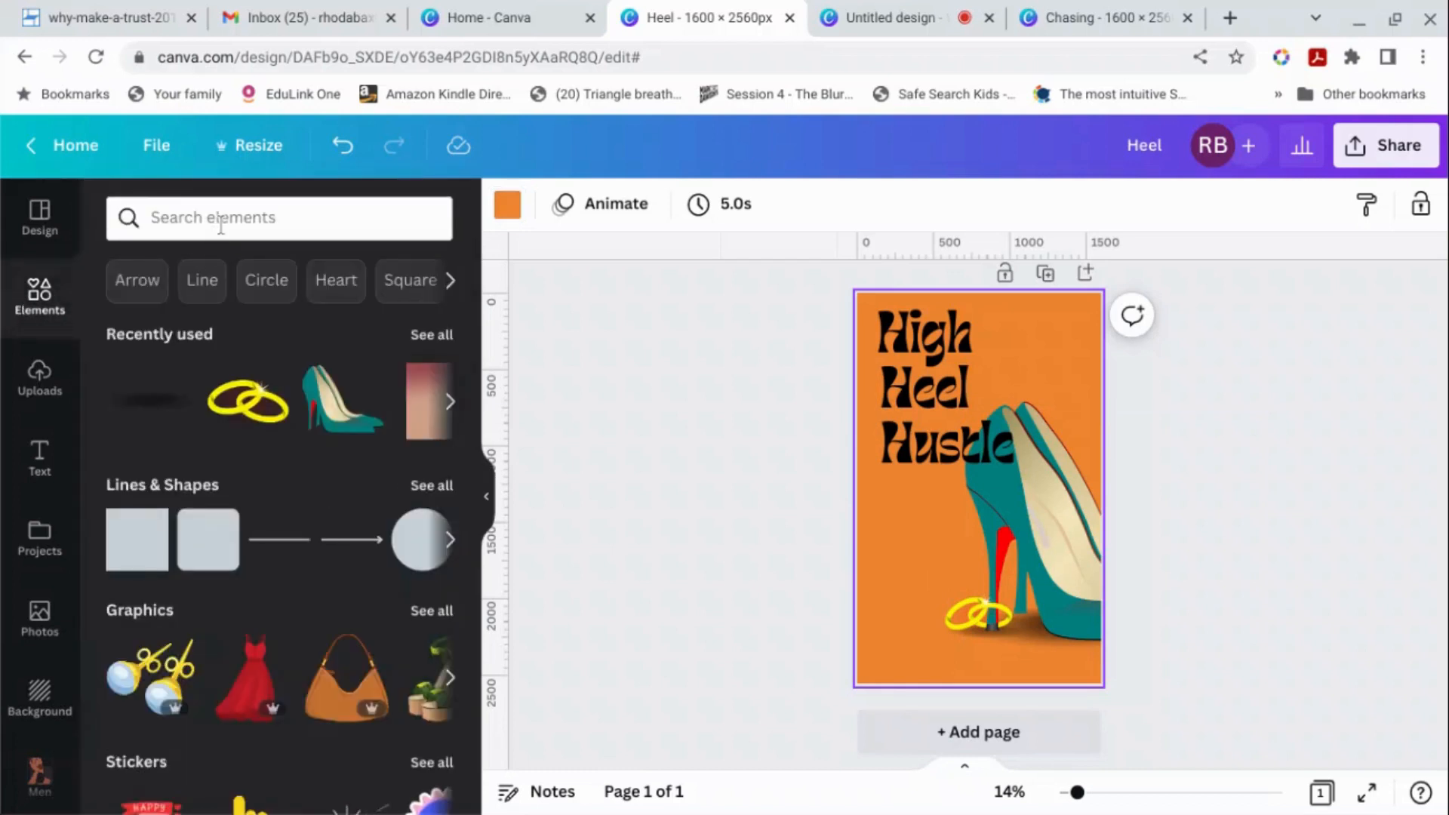
left_click(450, 402)
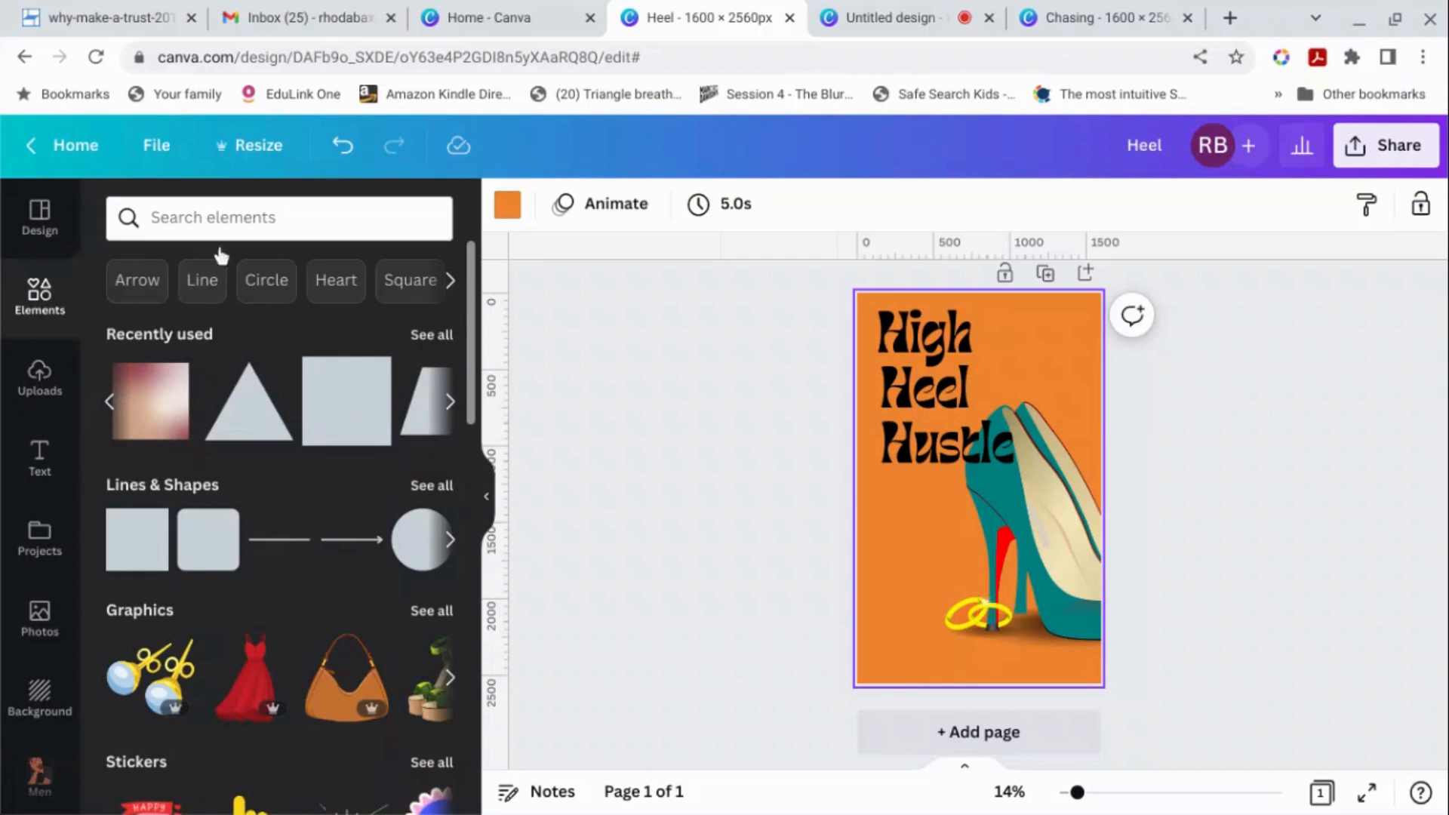
left_click(151, 400)
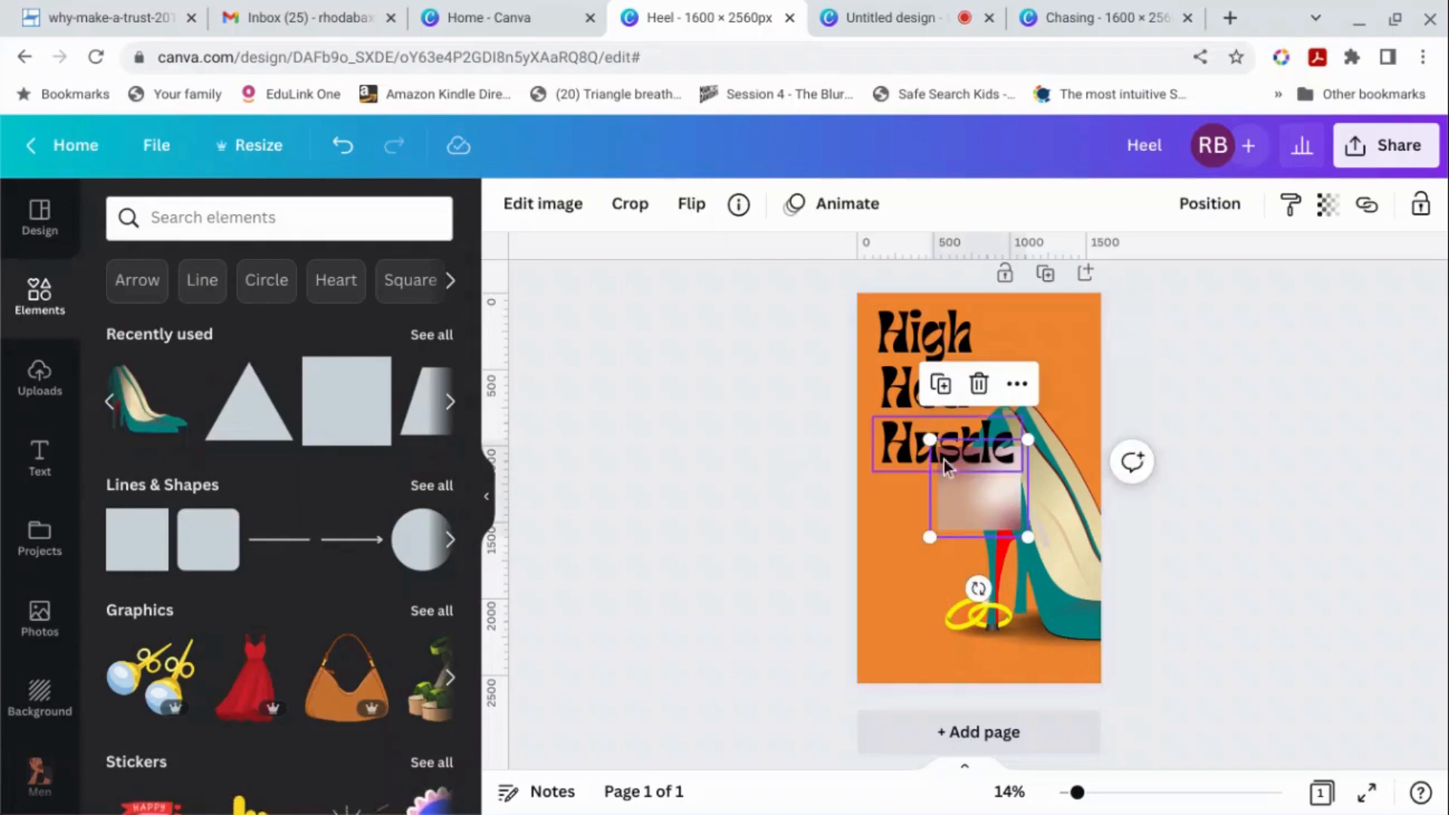
left_click_drag(931, 443, 764, 275)
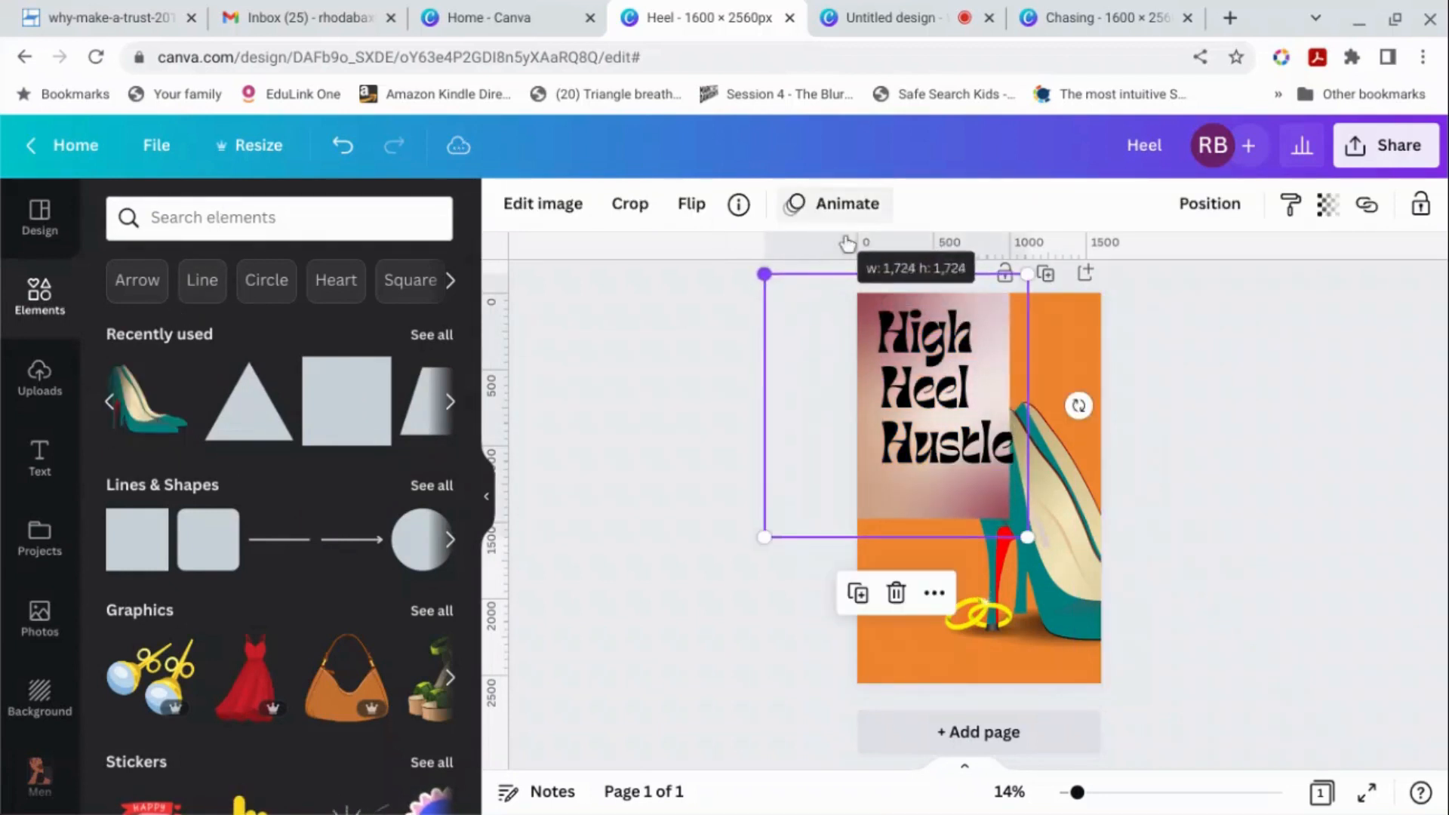
left_click_drag(1027, 538, 1208, 717)
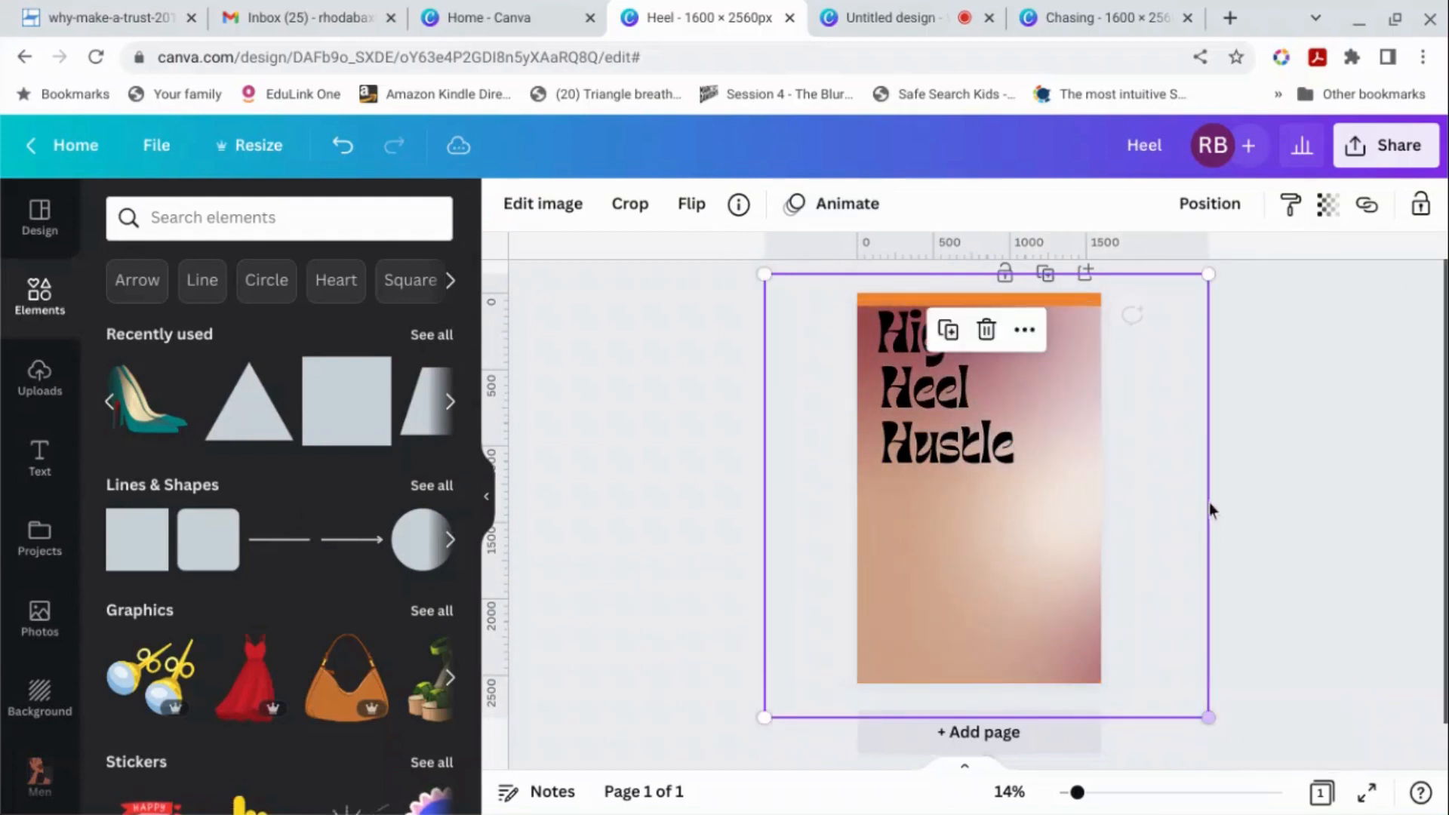
left_click_drag(1205, 265, 1207, 235)
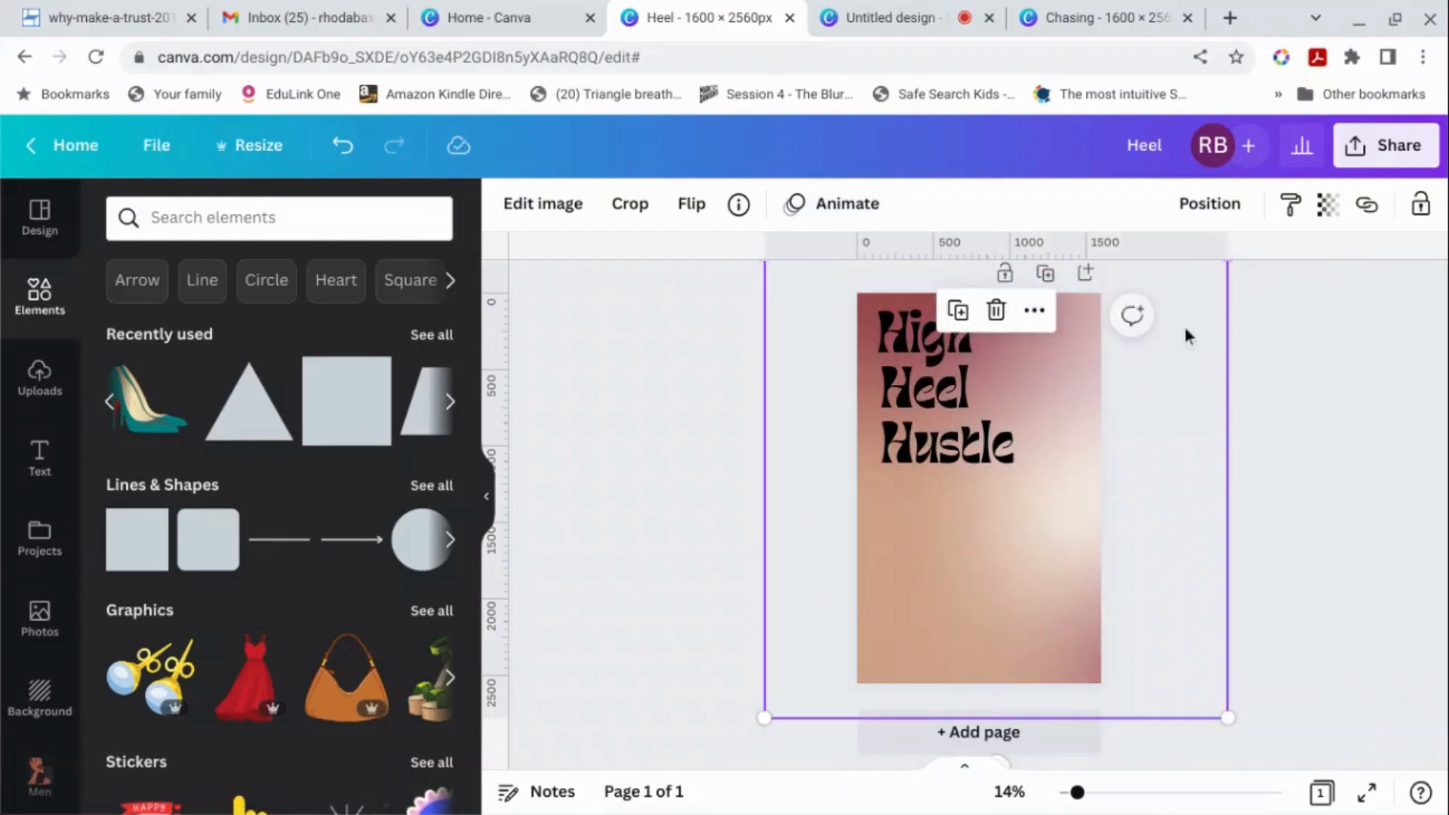
left_click_drag(1178, 457, 1109, 453)
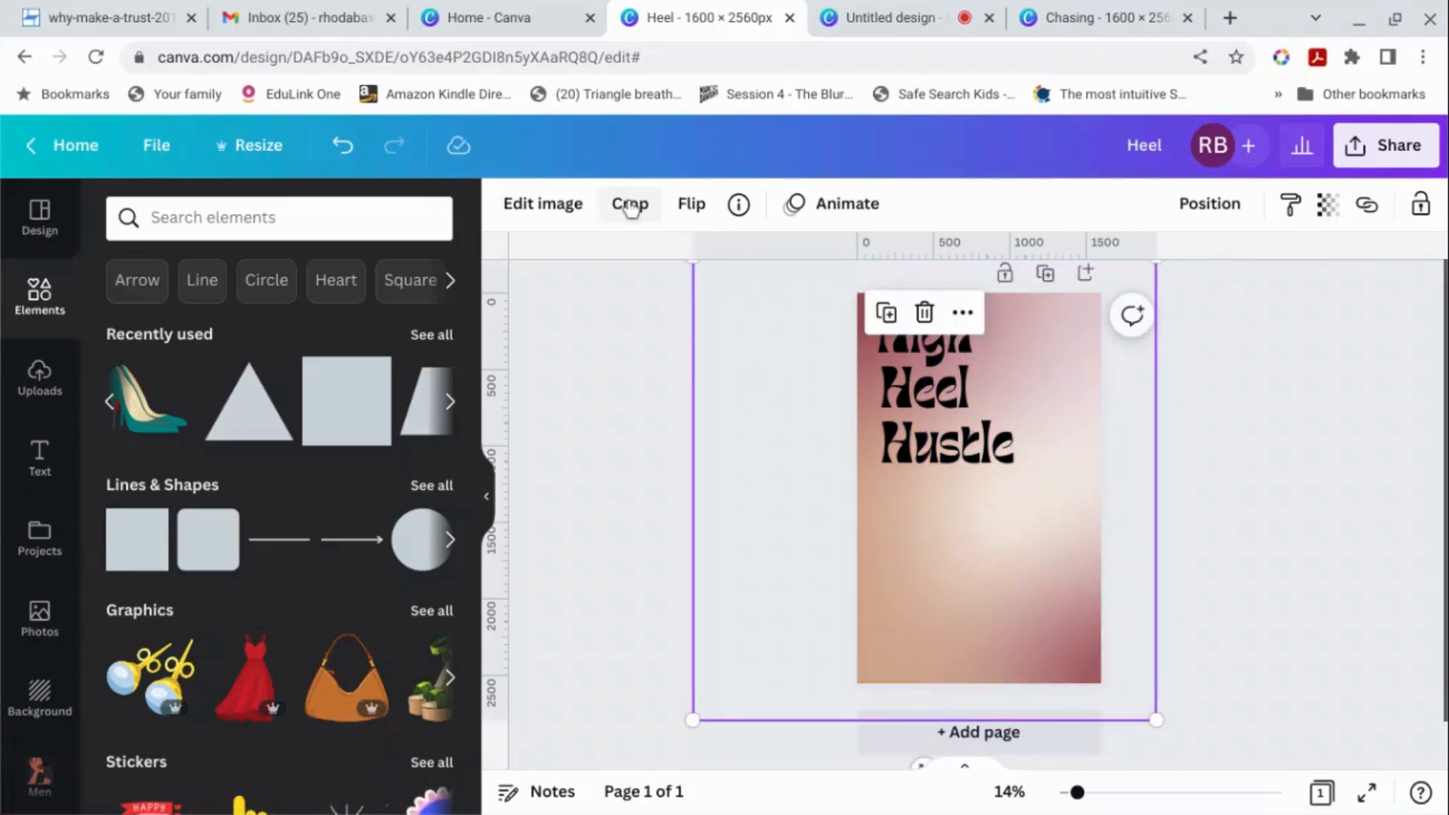
Step: Flip the gradient image horizontally and shift it so its pale glow falls beneath the title
left_click(693, 208)
left_click(738, 273)
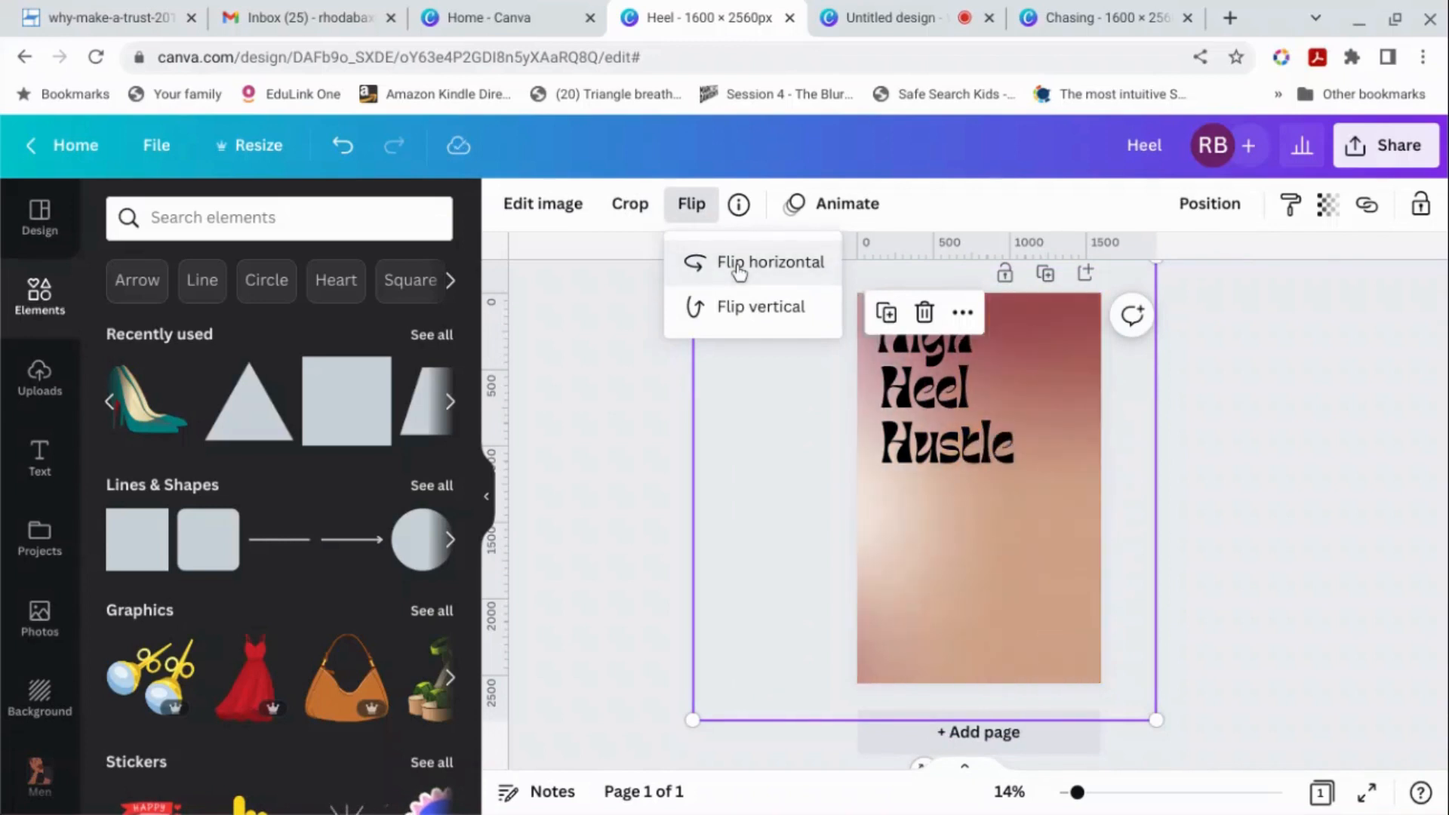
left_click_drag(1048, 496, 1133, 489)
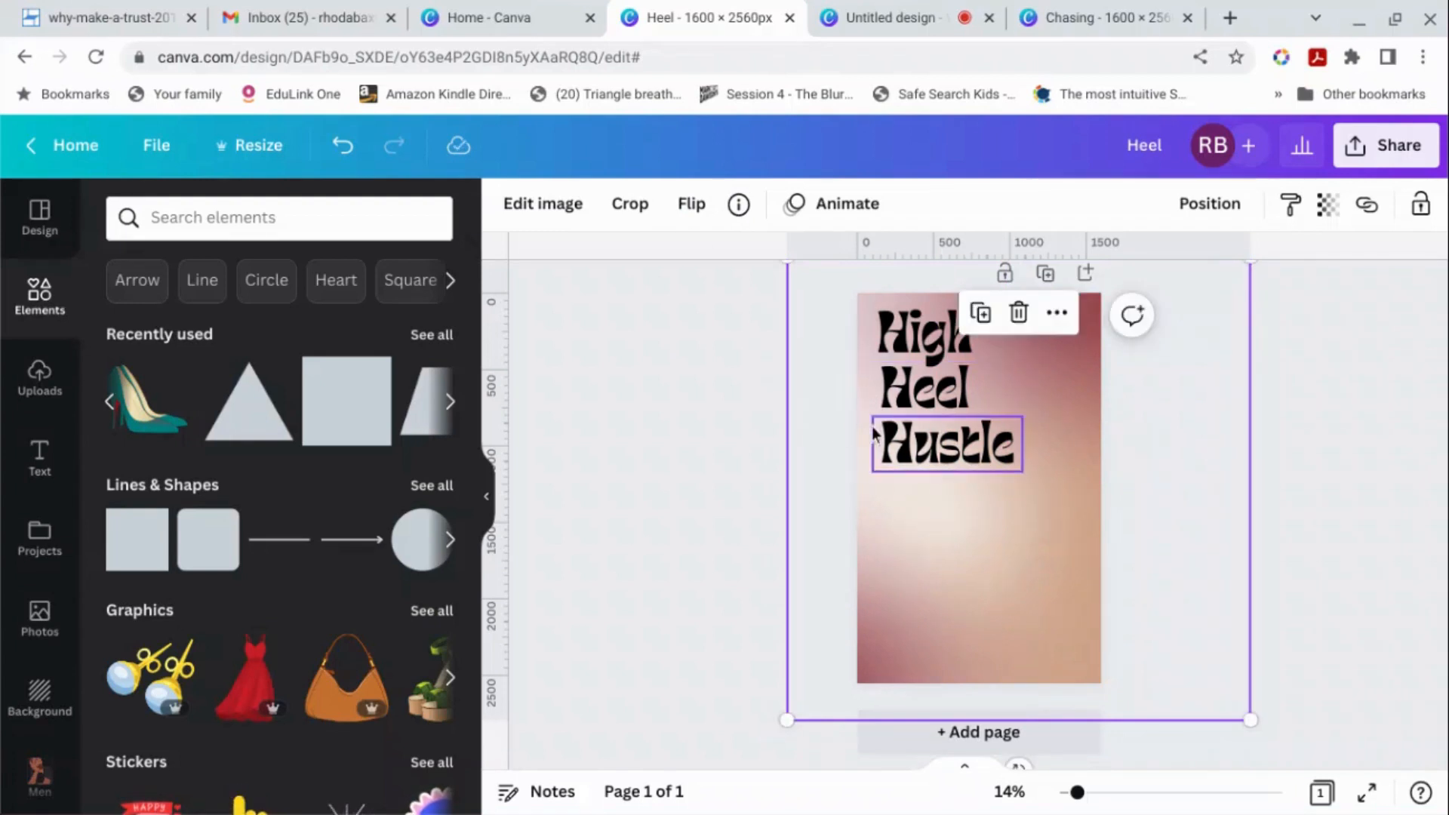
Step: Send the gradient image to the back, behind the title, shoe and rings
left_click(1218, 205)
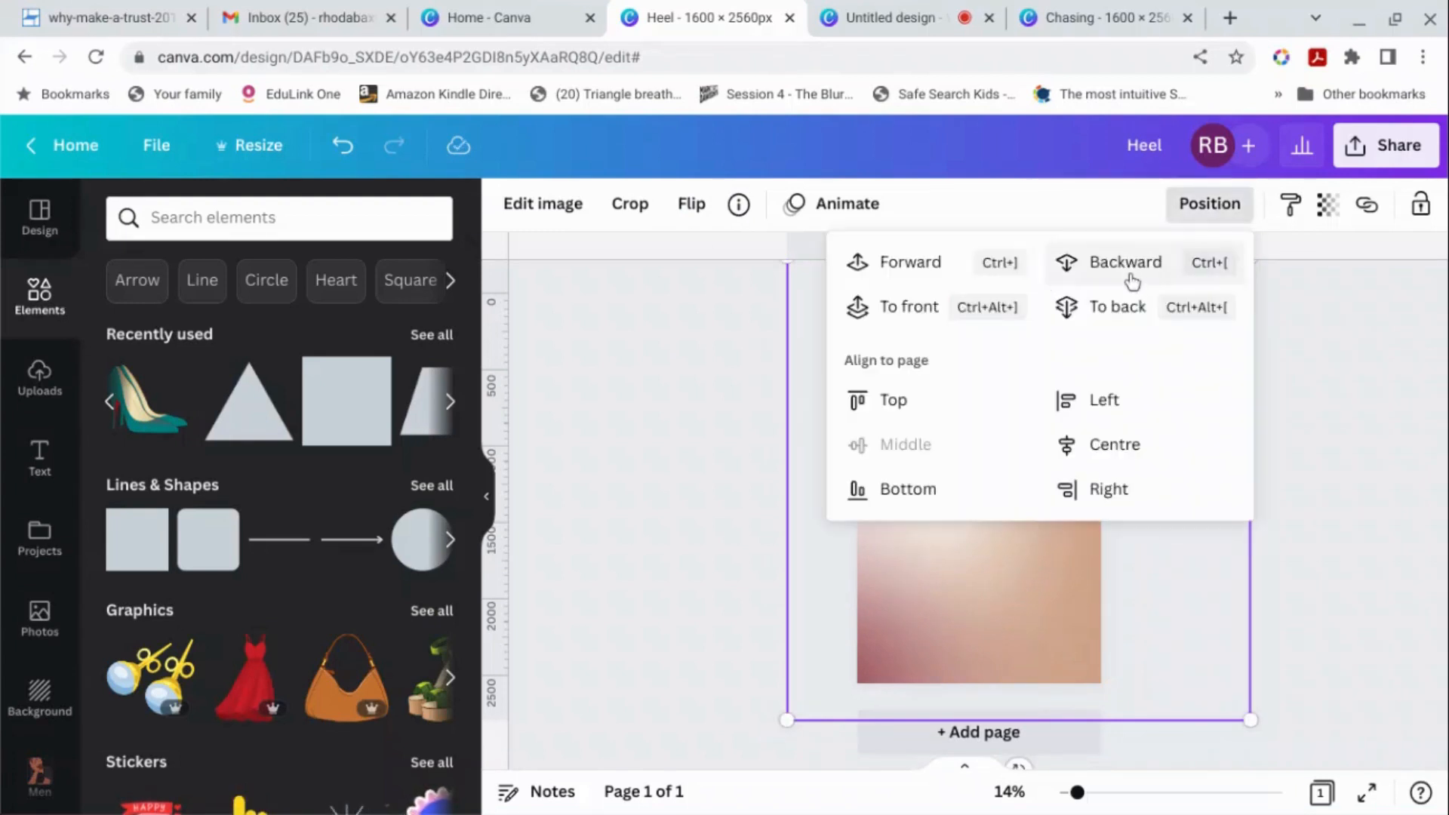
left_click(1120, 306)
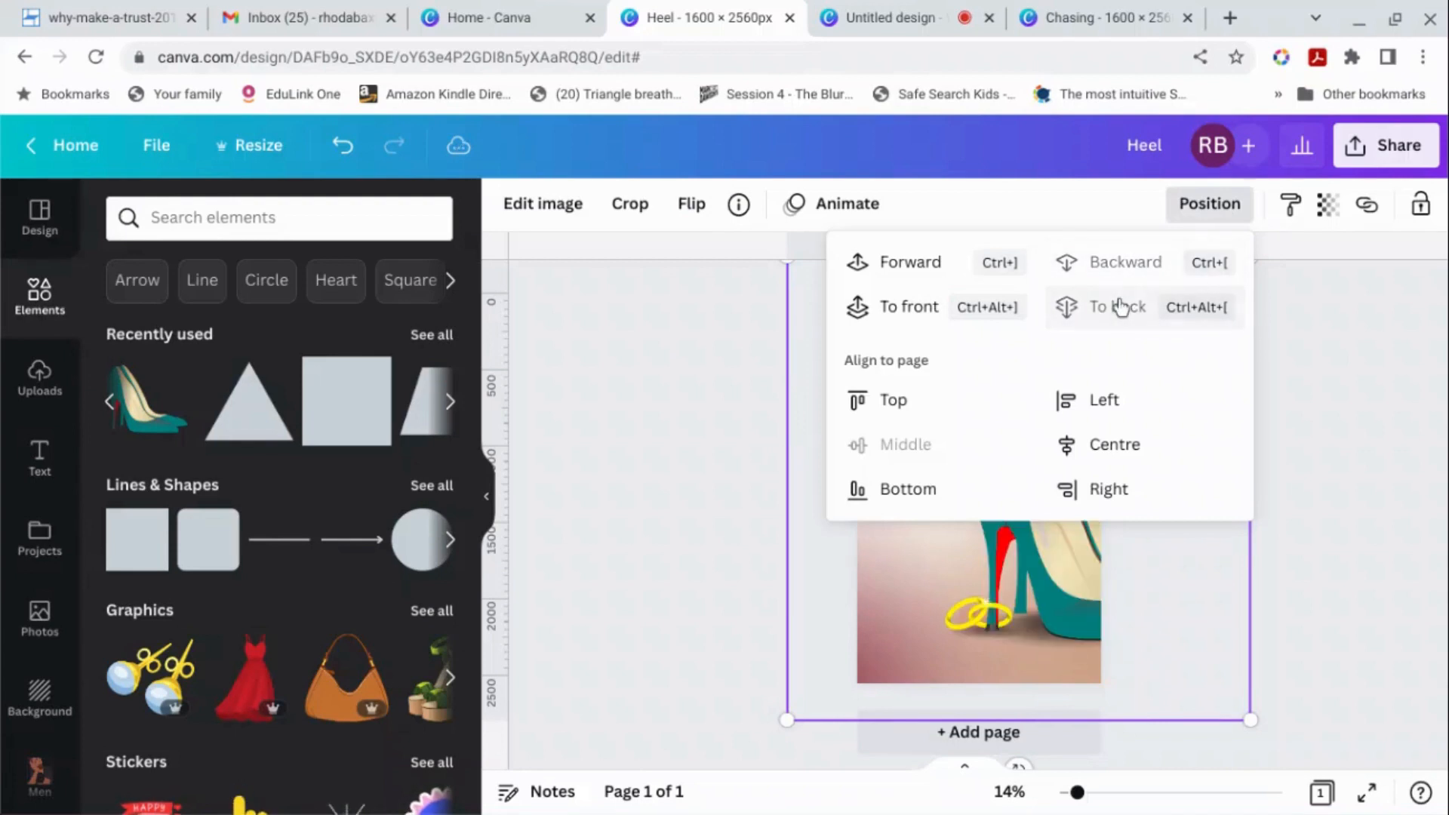
left_click(1328, 404)
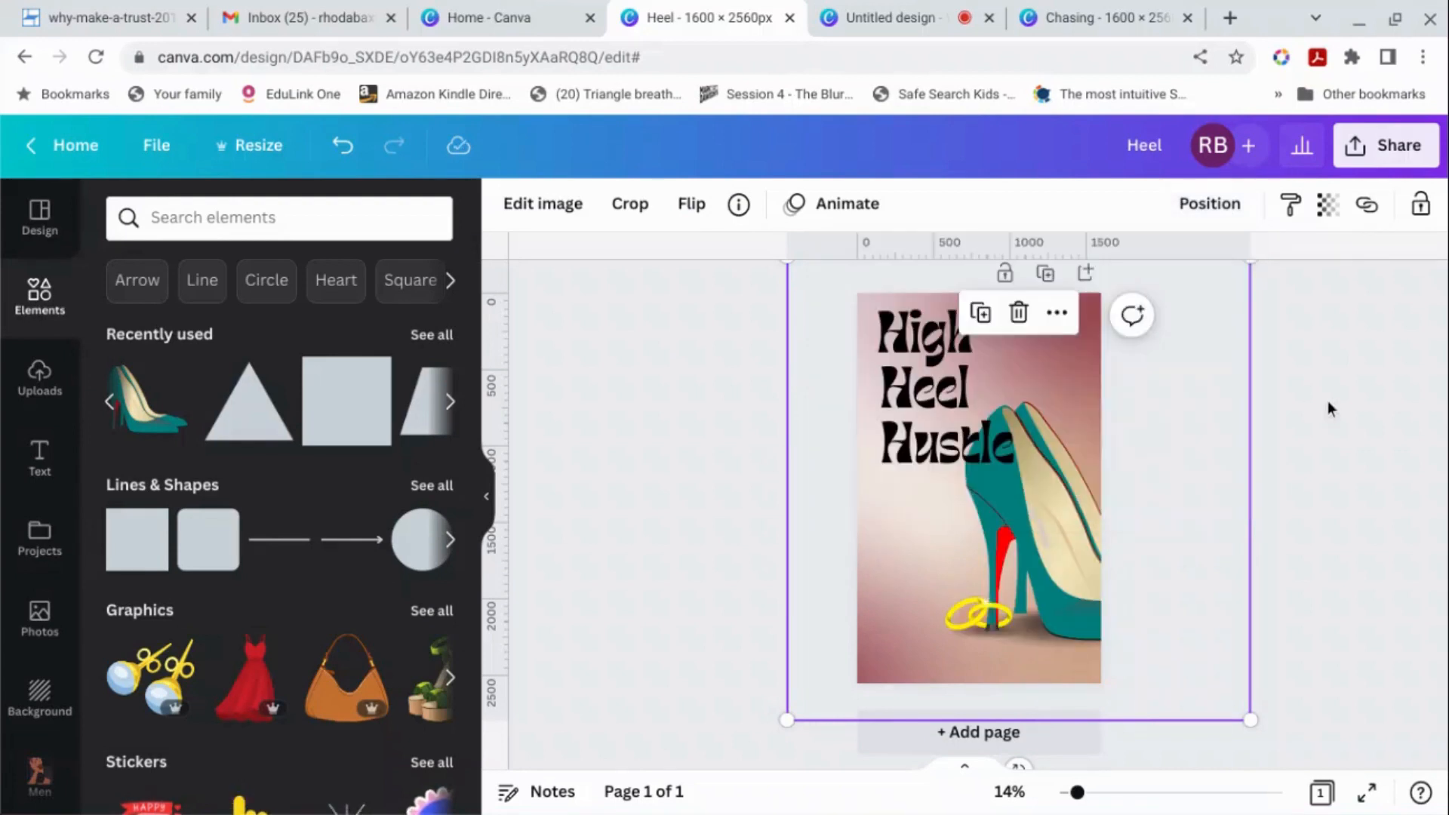
left_click(1190, 407)
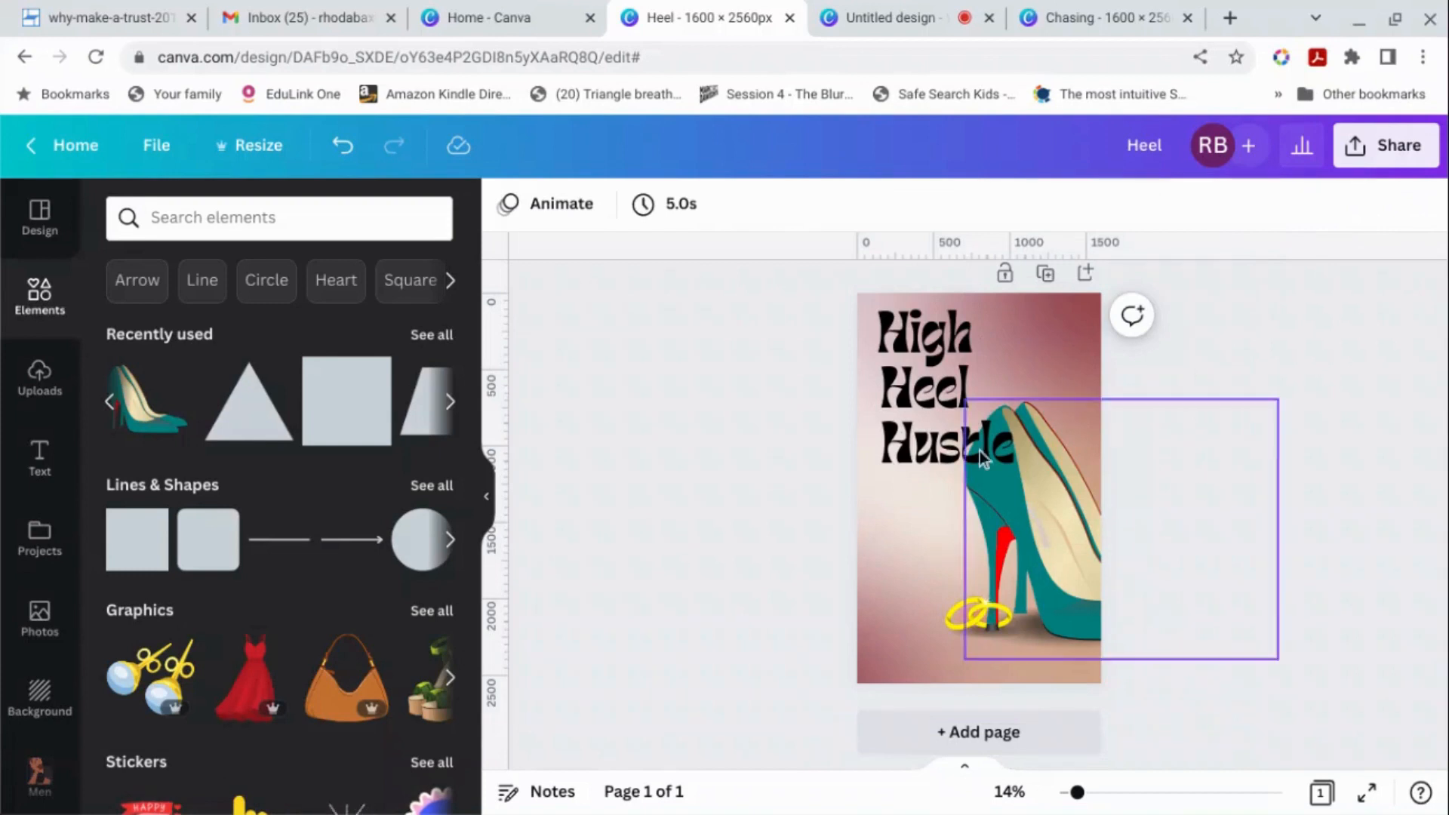
Step: Set the gradient image's transparency to 37 so the orange background blends through
left_click(911, 522)
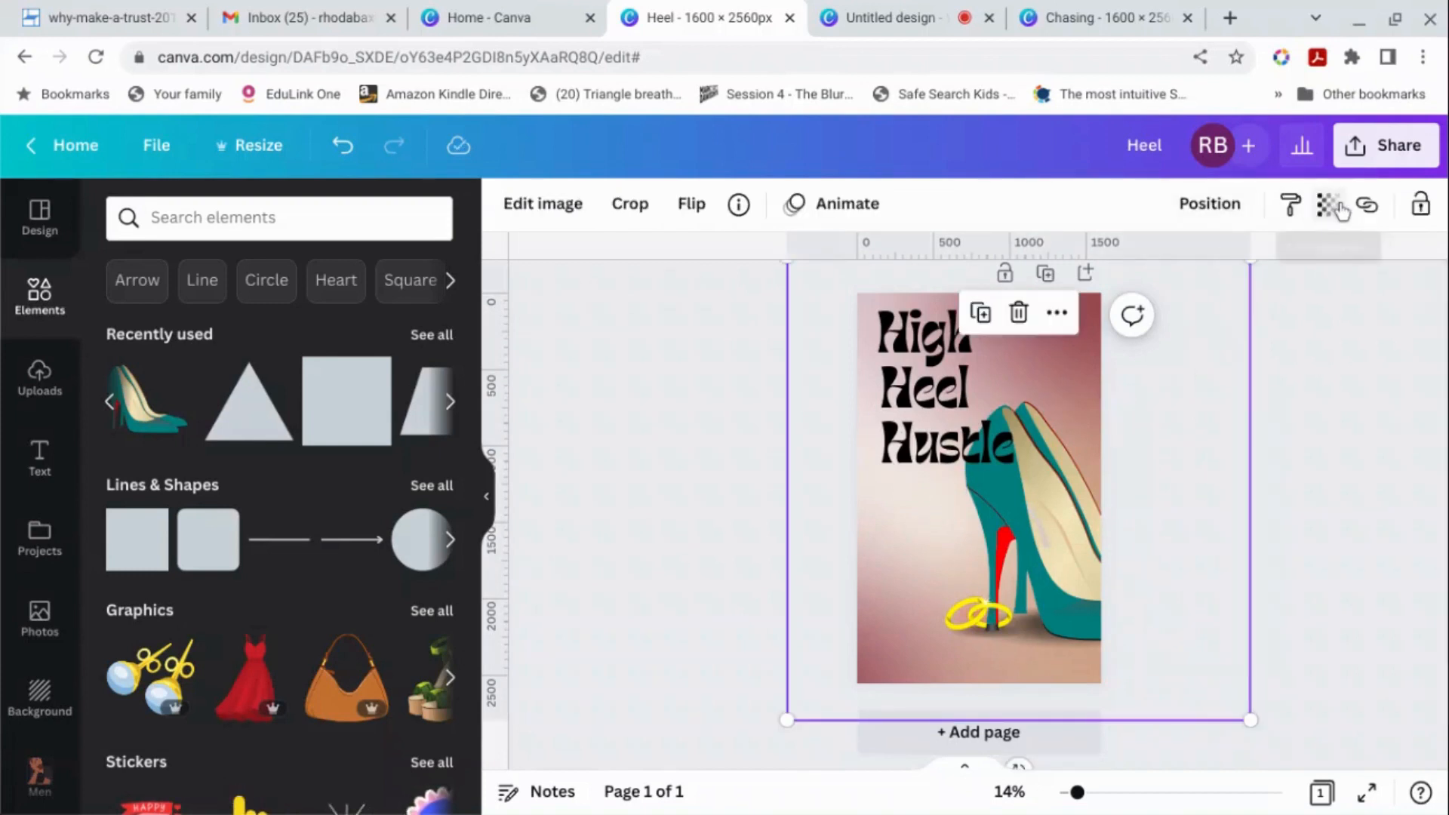
left_click(1320, 211)
left_click_drag(1325, 294, 1199, 322)
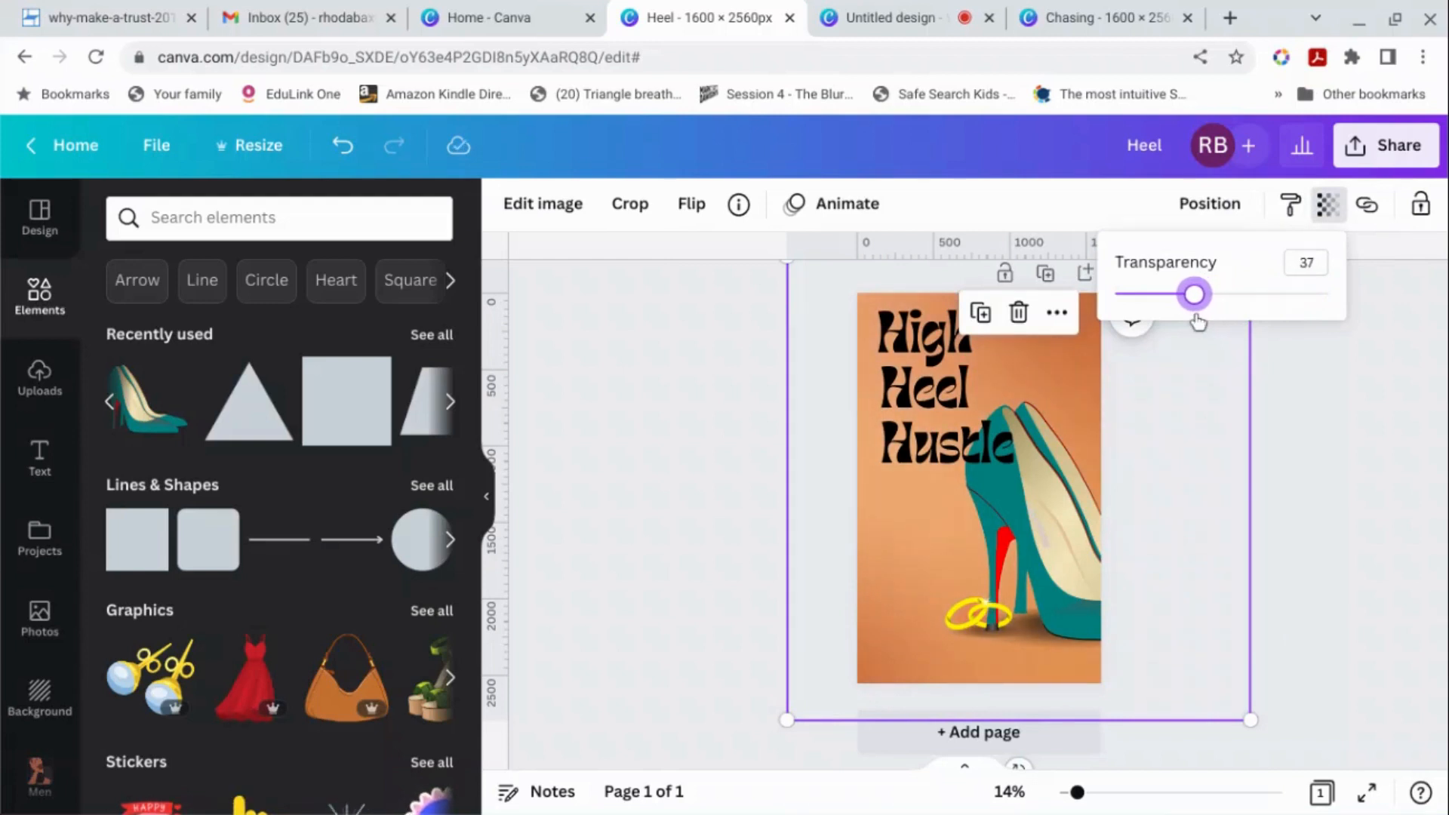
left_click(1429, 453)
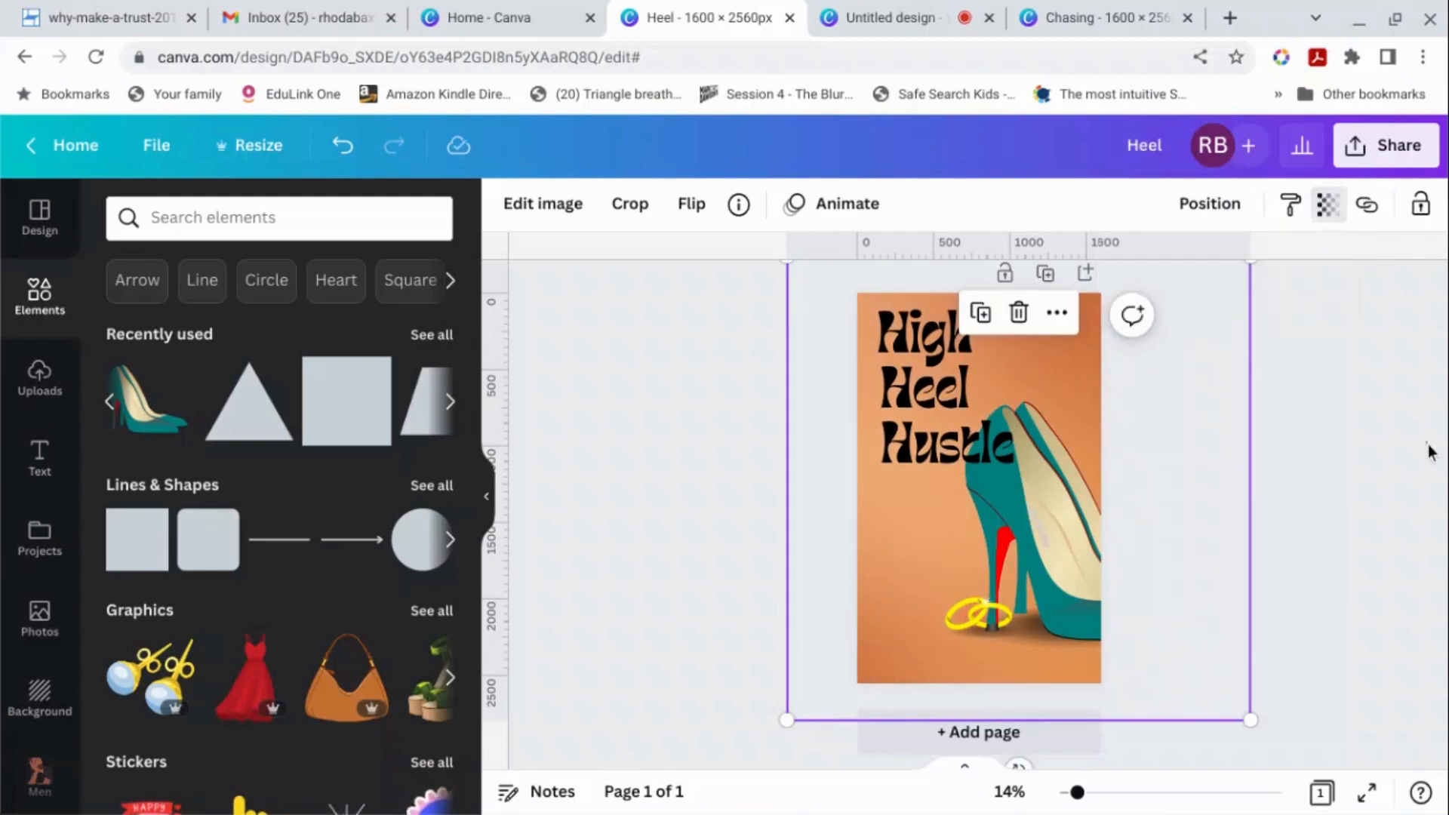
Step: Select the title words "High", "Heel" and "Hustle" together, try pale yellow, and settle on white text
left_click(937, 350)
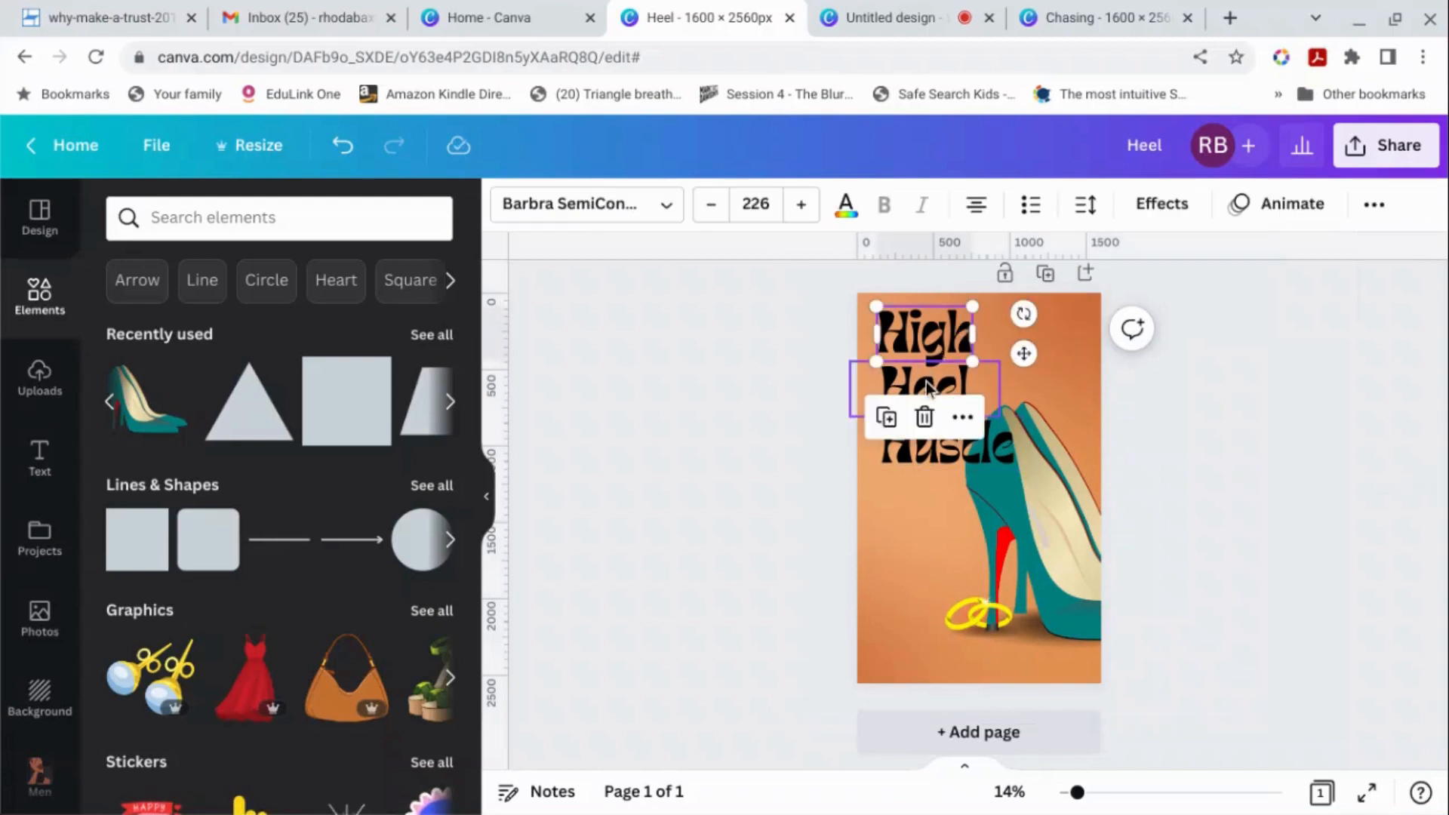
left_click(926, 382, "shift")
left_click(943, 445, "shift")
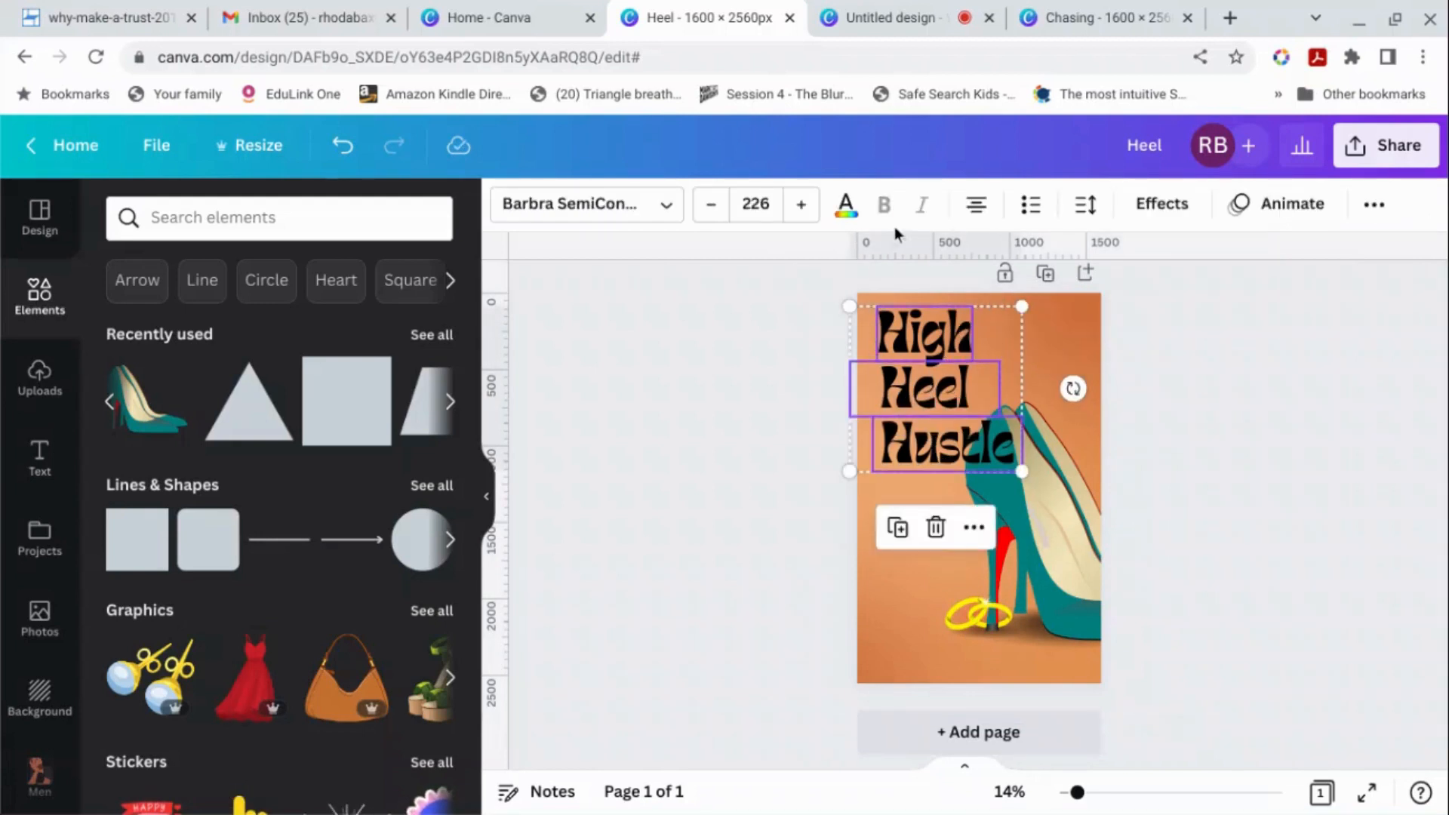
left_click(846, 204)
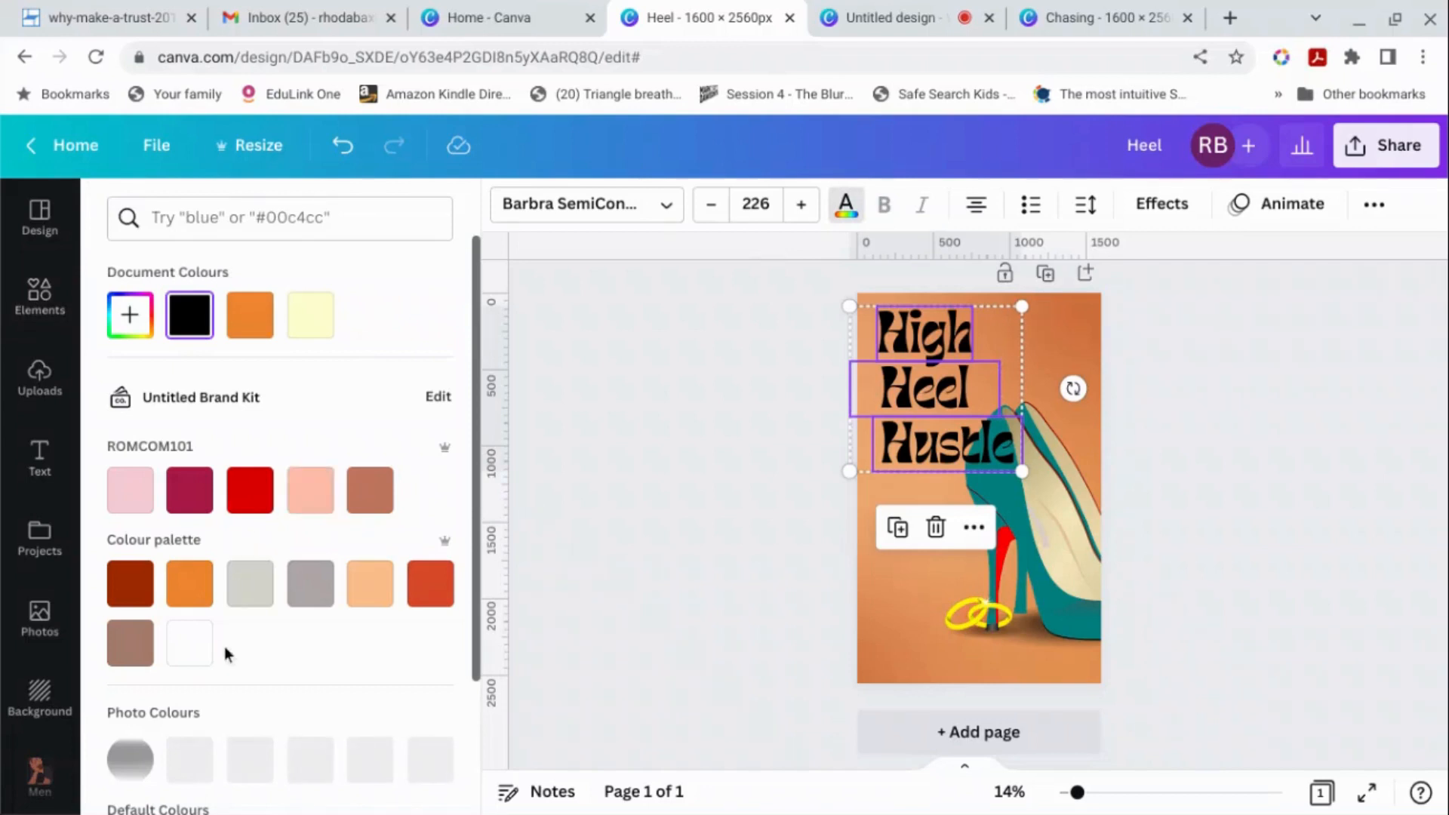
left_click(191, 648)
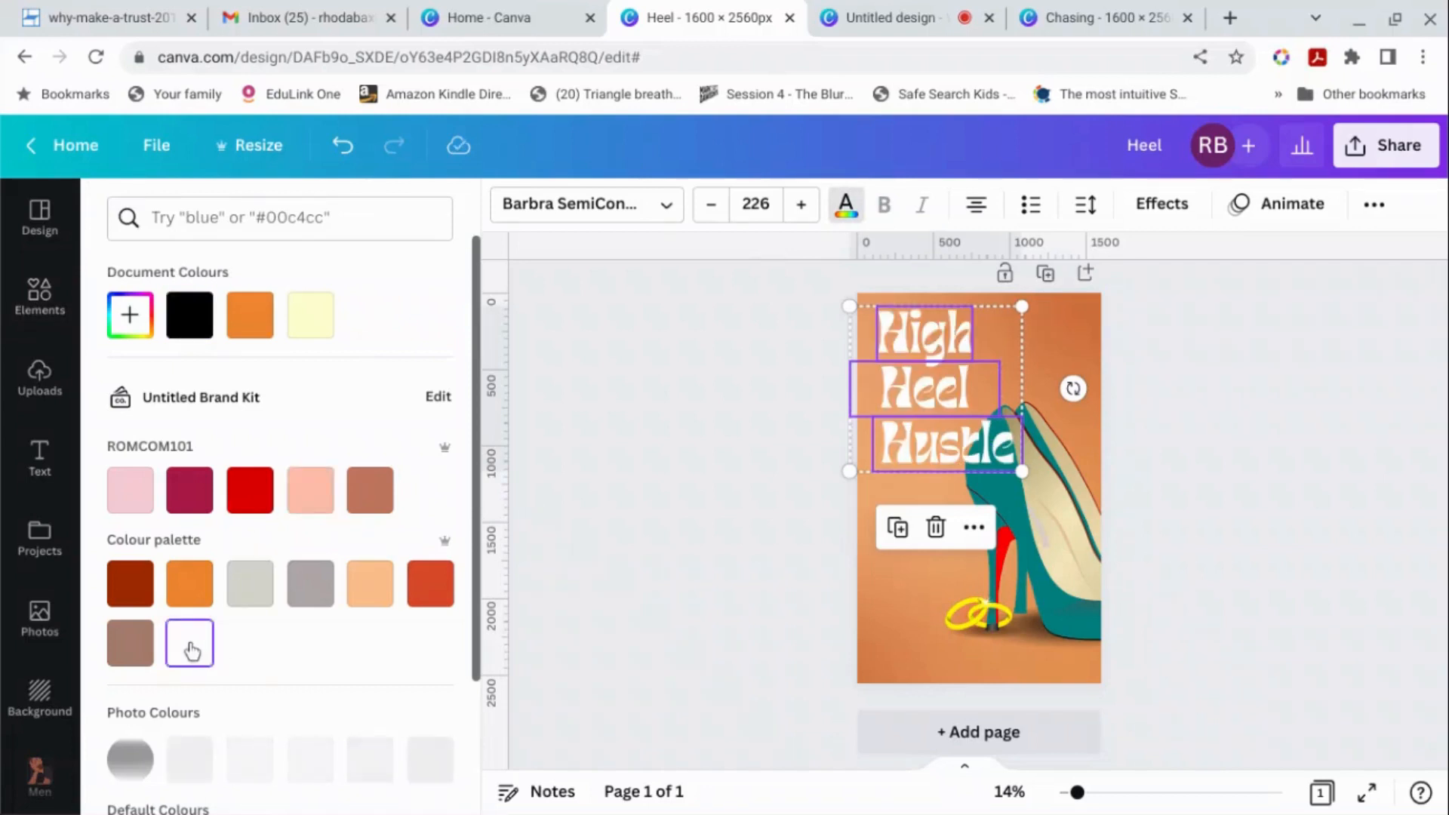
left_click(318, 321)
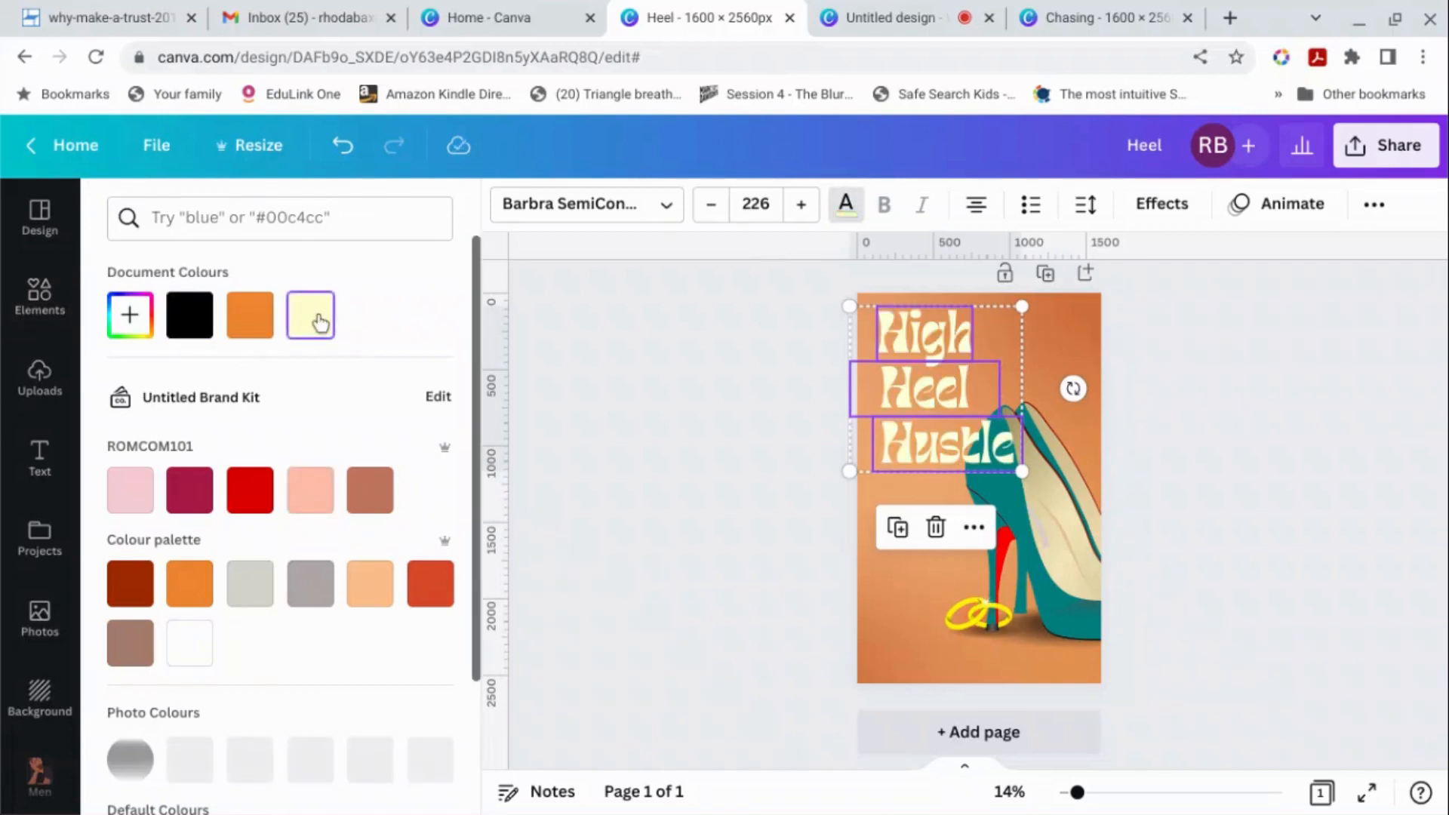
left_click(190, 644)
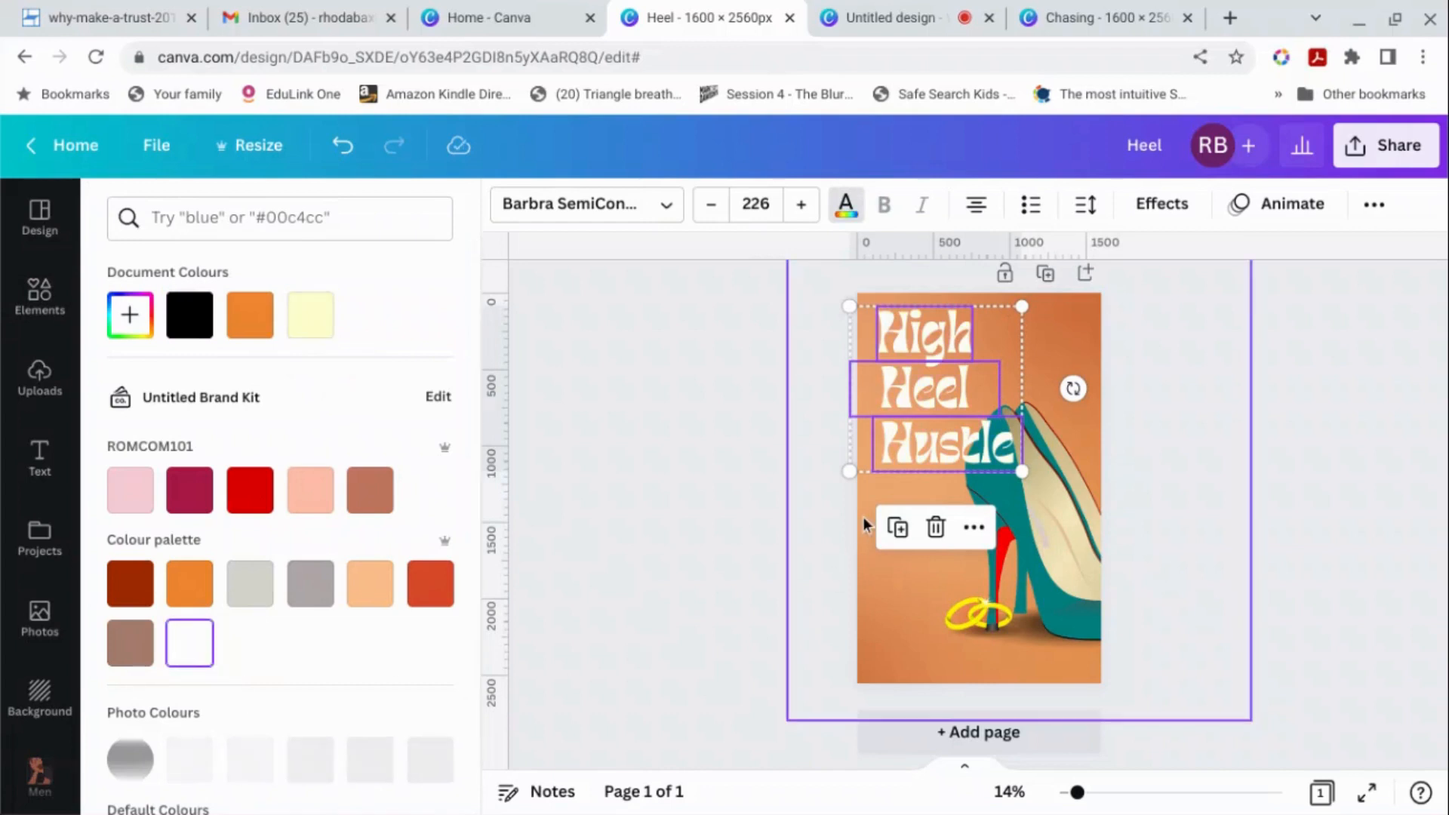
Step: Enlarge the three title words together and shift the group to fit across the cover's width
left_click_drag(849, 471, 812, 559)
left_click_drag(979, 428, 1028, 432)
left_click(1355, 413)
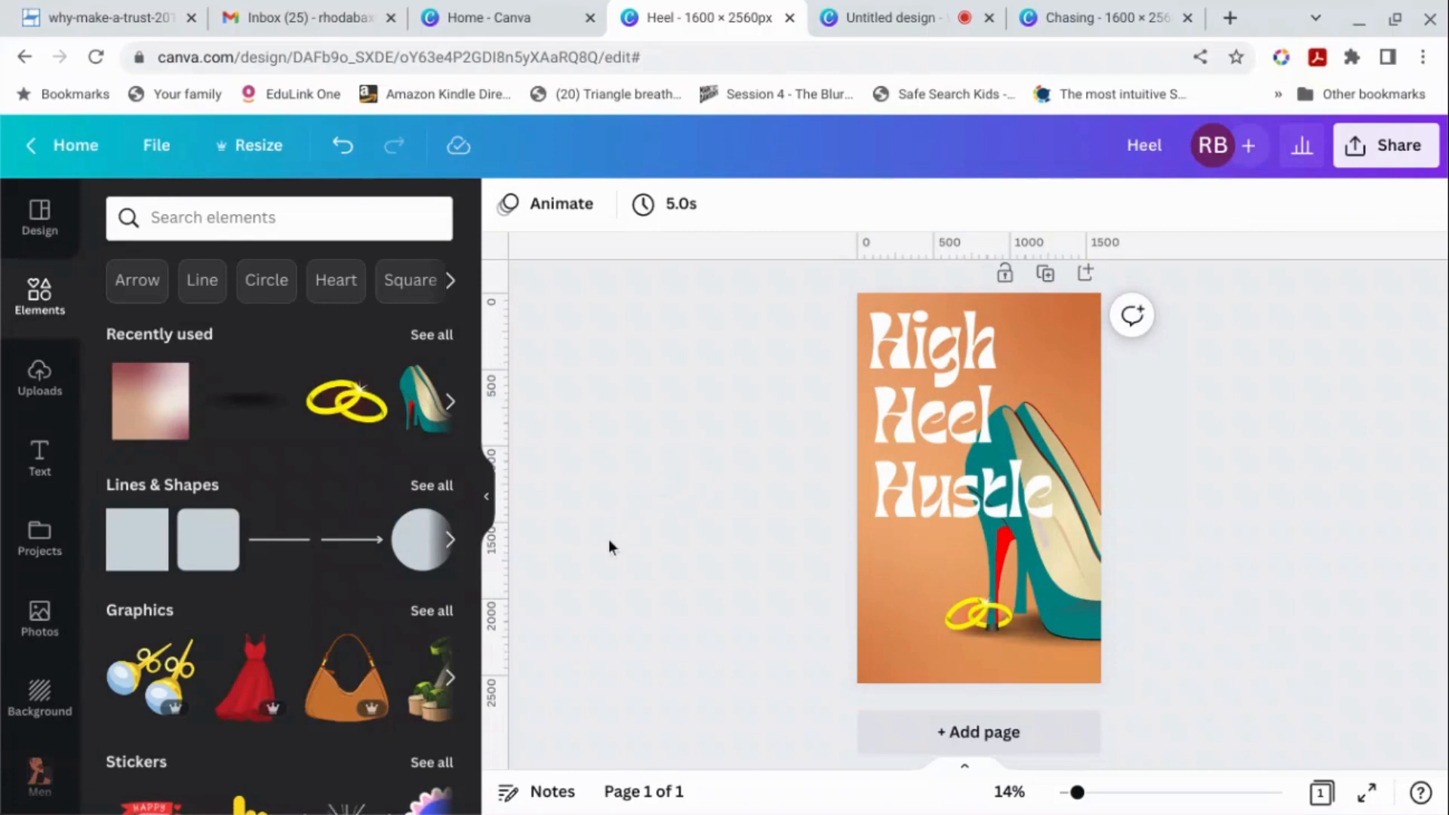
Step: Add a heading reading "AUTHOR NAME" and place it along the bottom of the cover, below the shoe
left_click(36, 467)
left_click(261, 388)
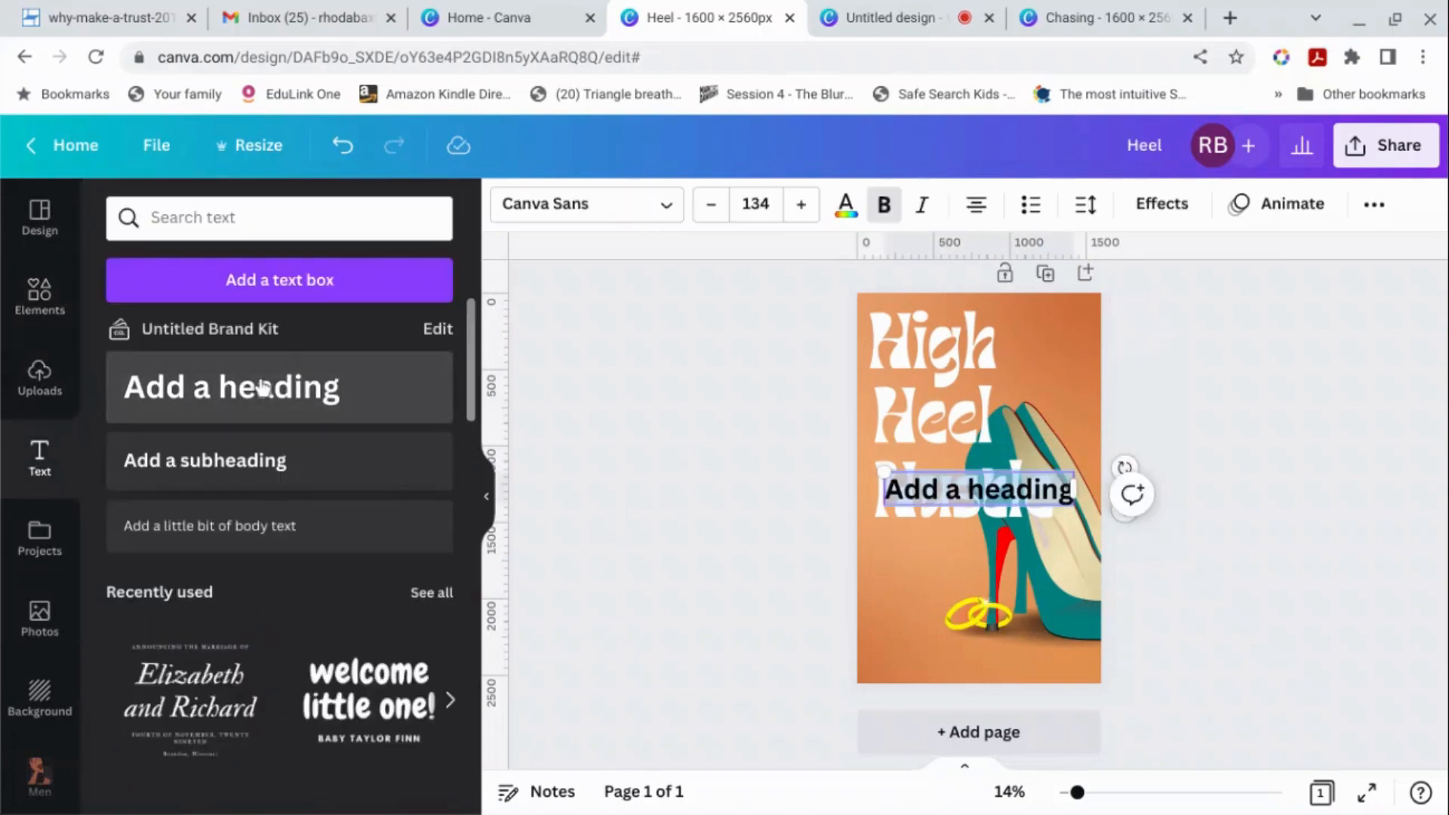
type("AUTHOR NAME")
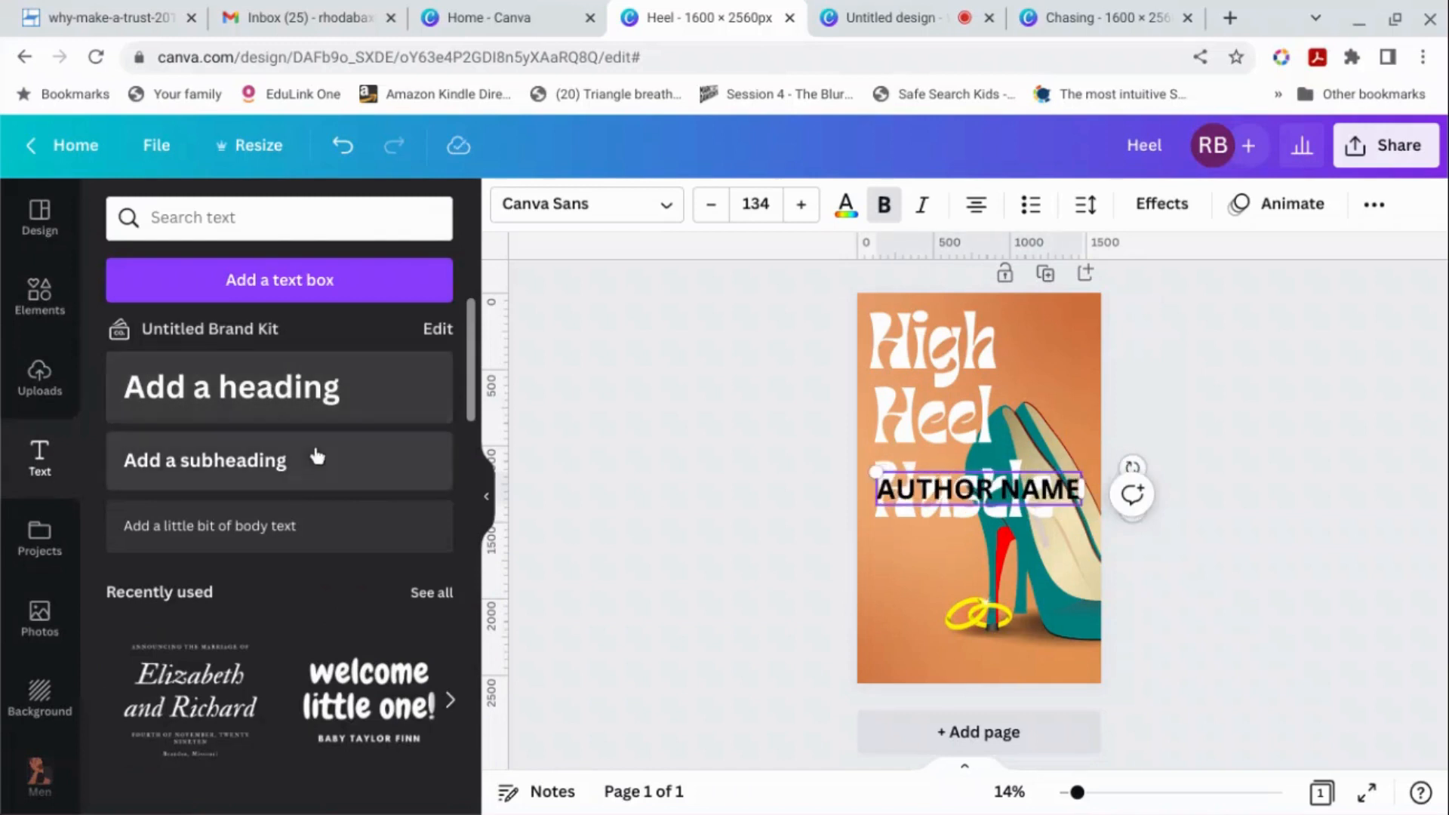
left_click(1241, 555)
left_click_drag(1065, 495, 1064, 650)
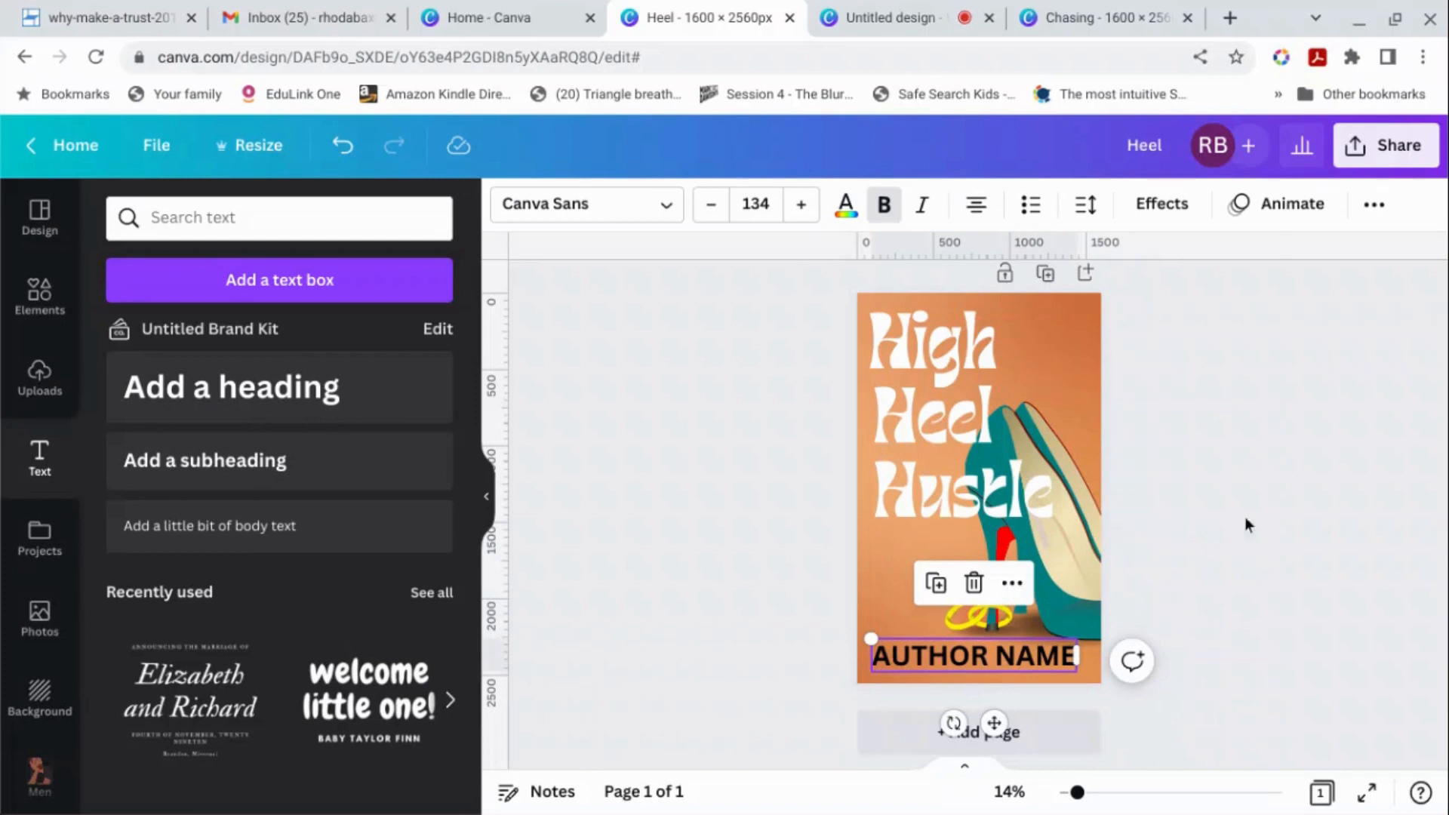
Step: Set the letter spacing of the "AUTHOR NAME" text to 58 and nudge it slightly right to centre it on the cover
left_click(1087, 214)
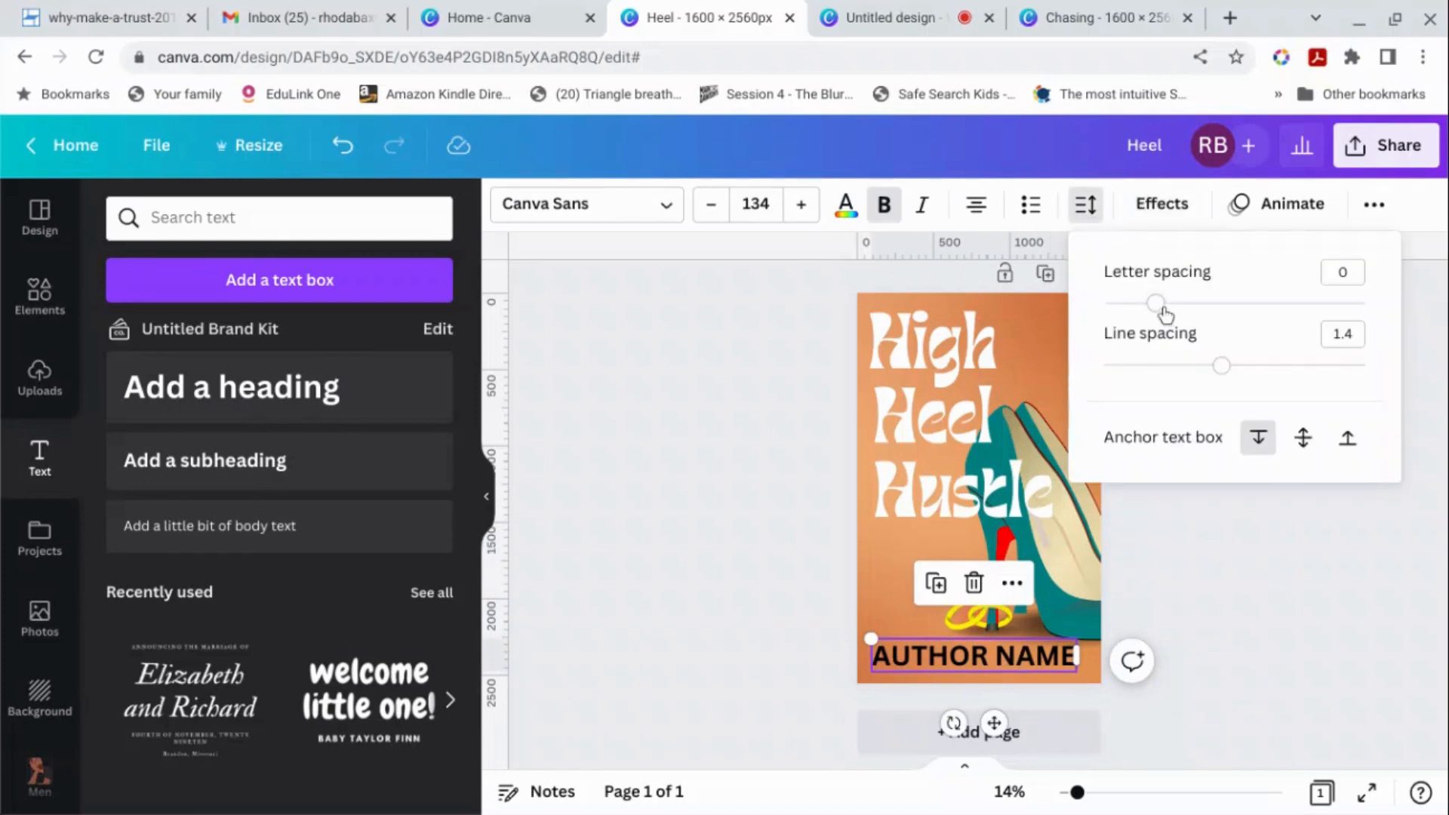
left_click_drag(1162, 308, 1173, 310)
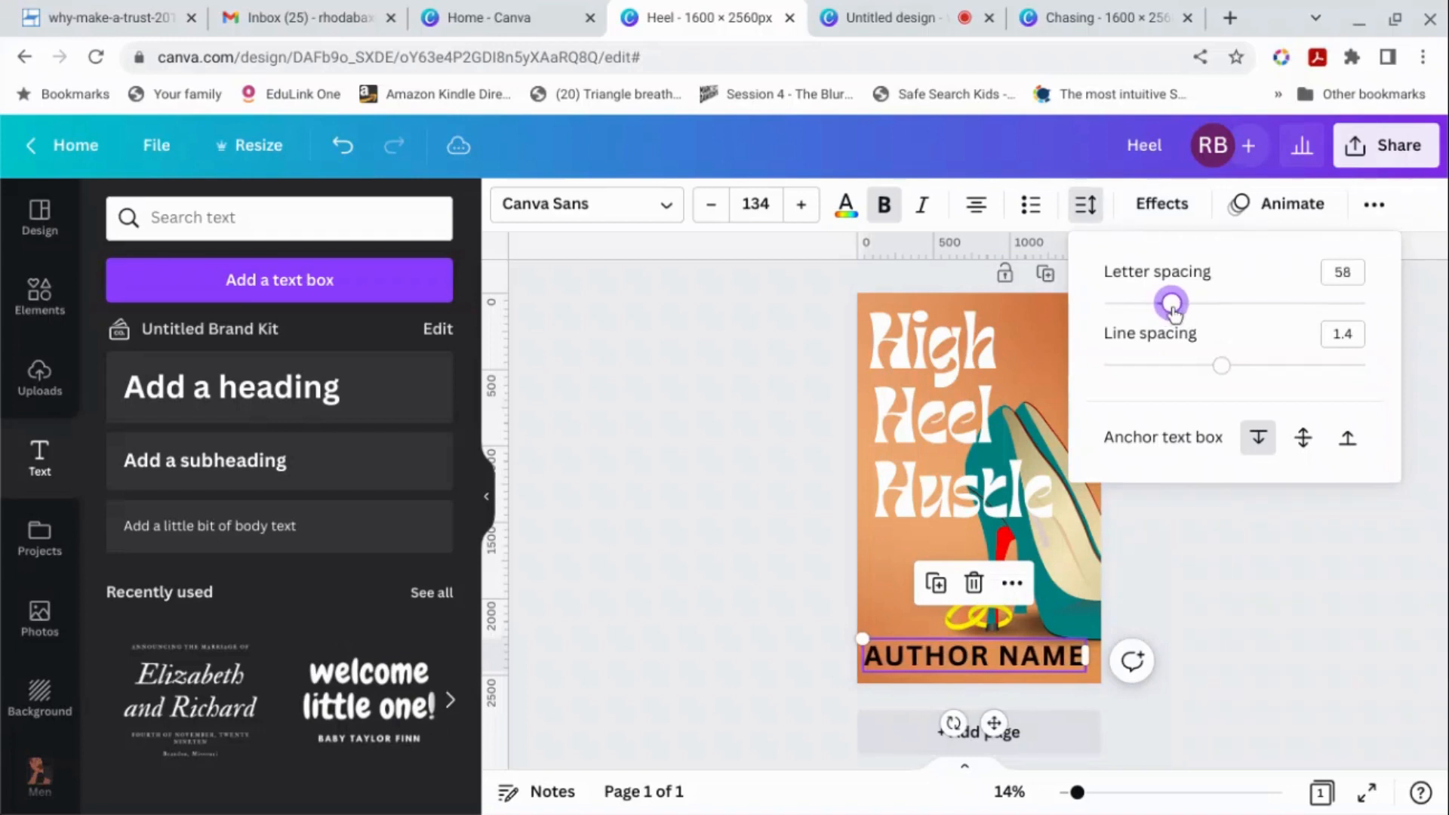
left_click(1350, 600)
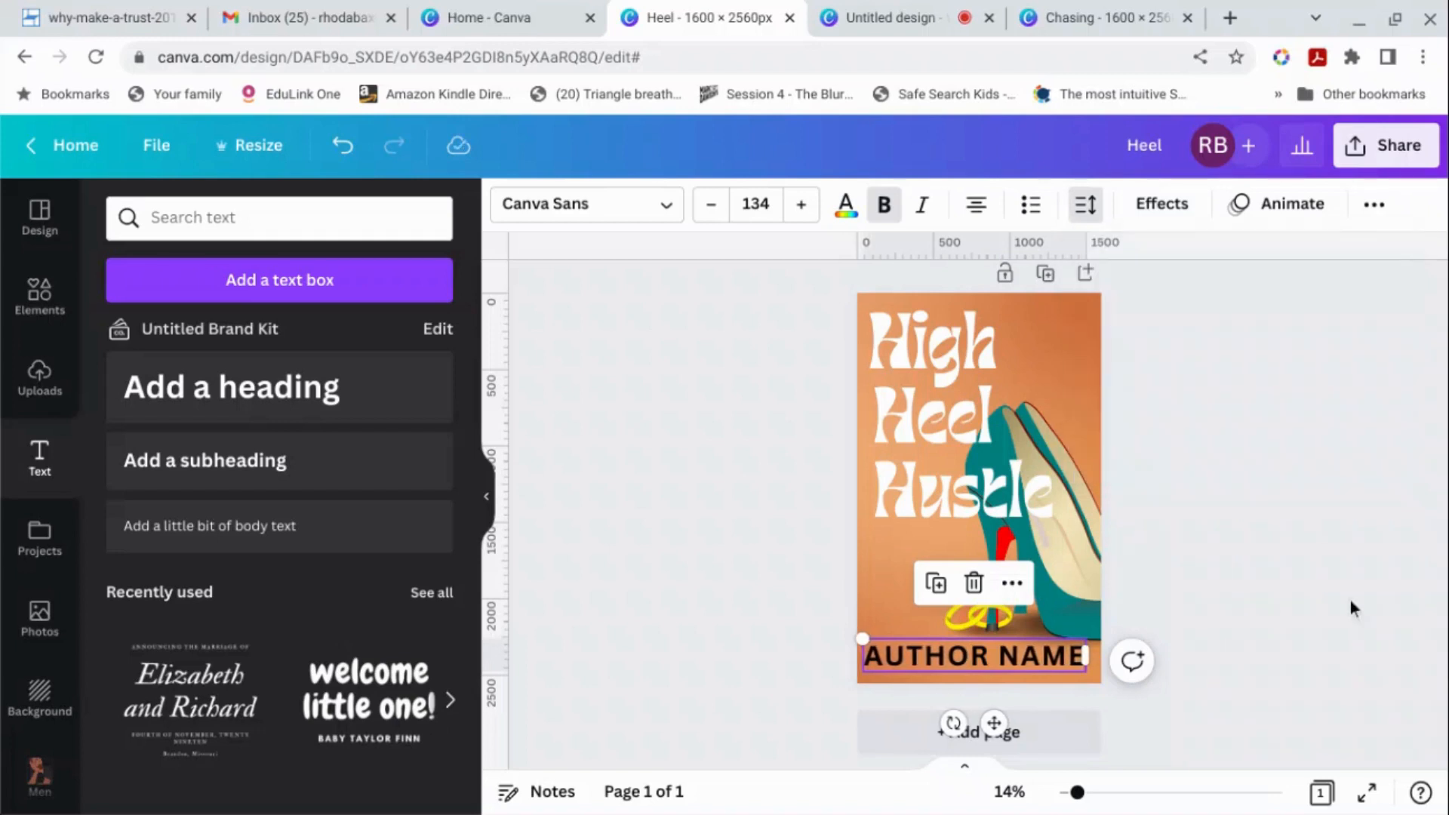
left_click(1251, 614)
left_click(1068, 664)
left_click_drag(1055, 660, 1062, 659)
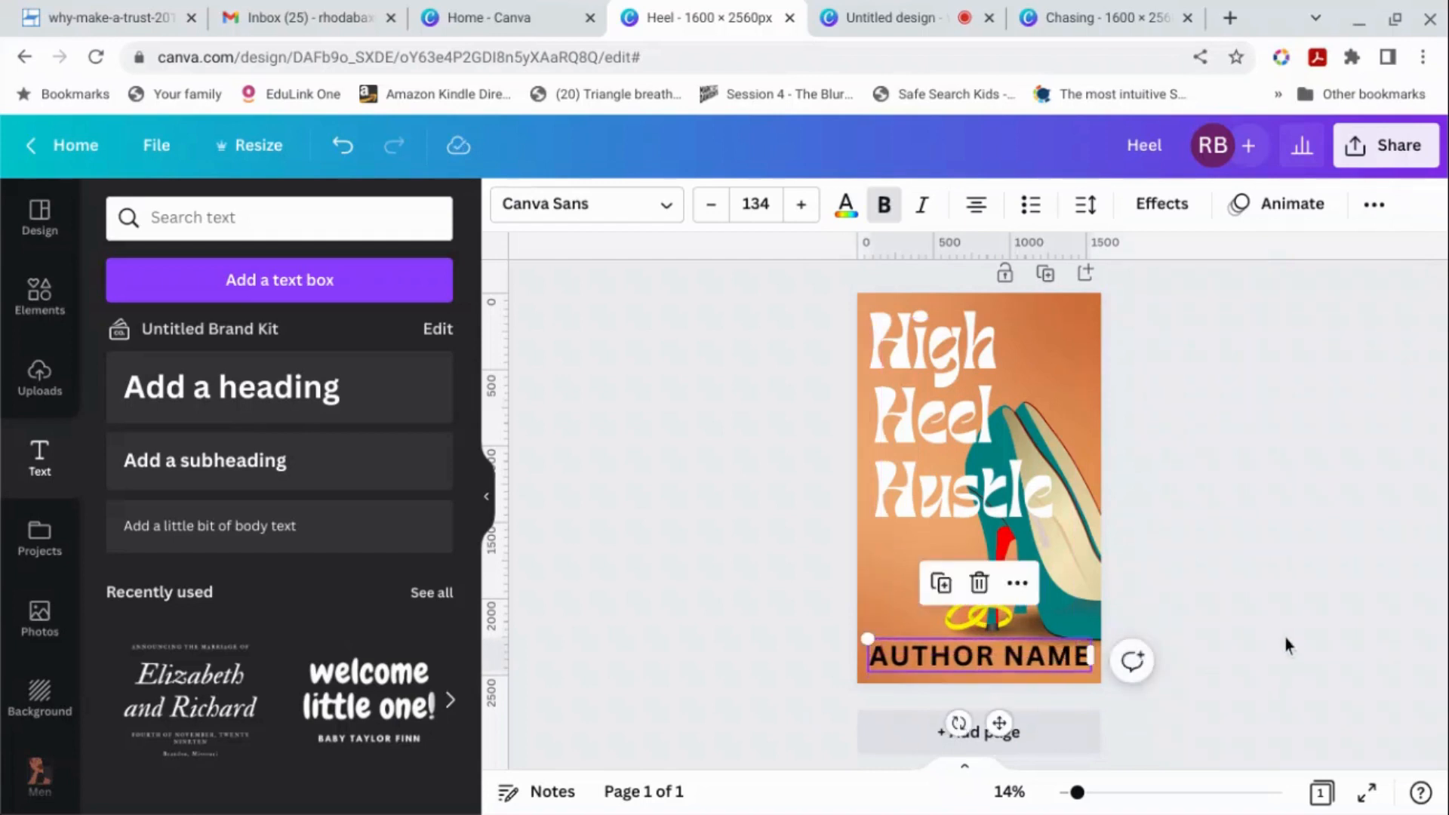
left_click(1285, 644)
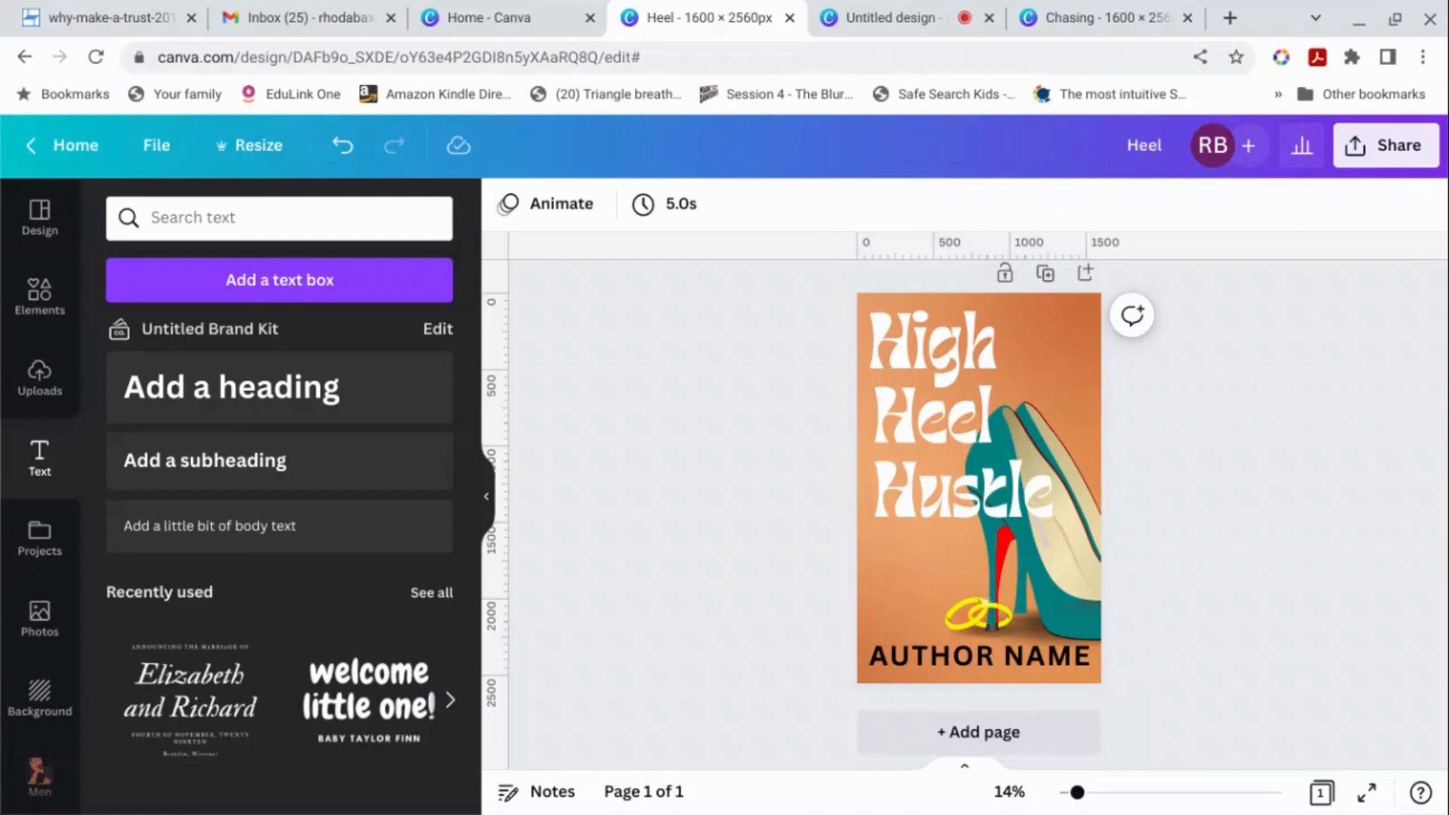
Step: Switch to the "Chasing" design and look through its sample book covers from the first page to the last
left_click_drag(1187, 653, 967, 400)
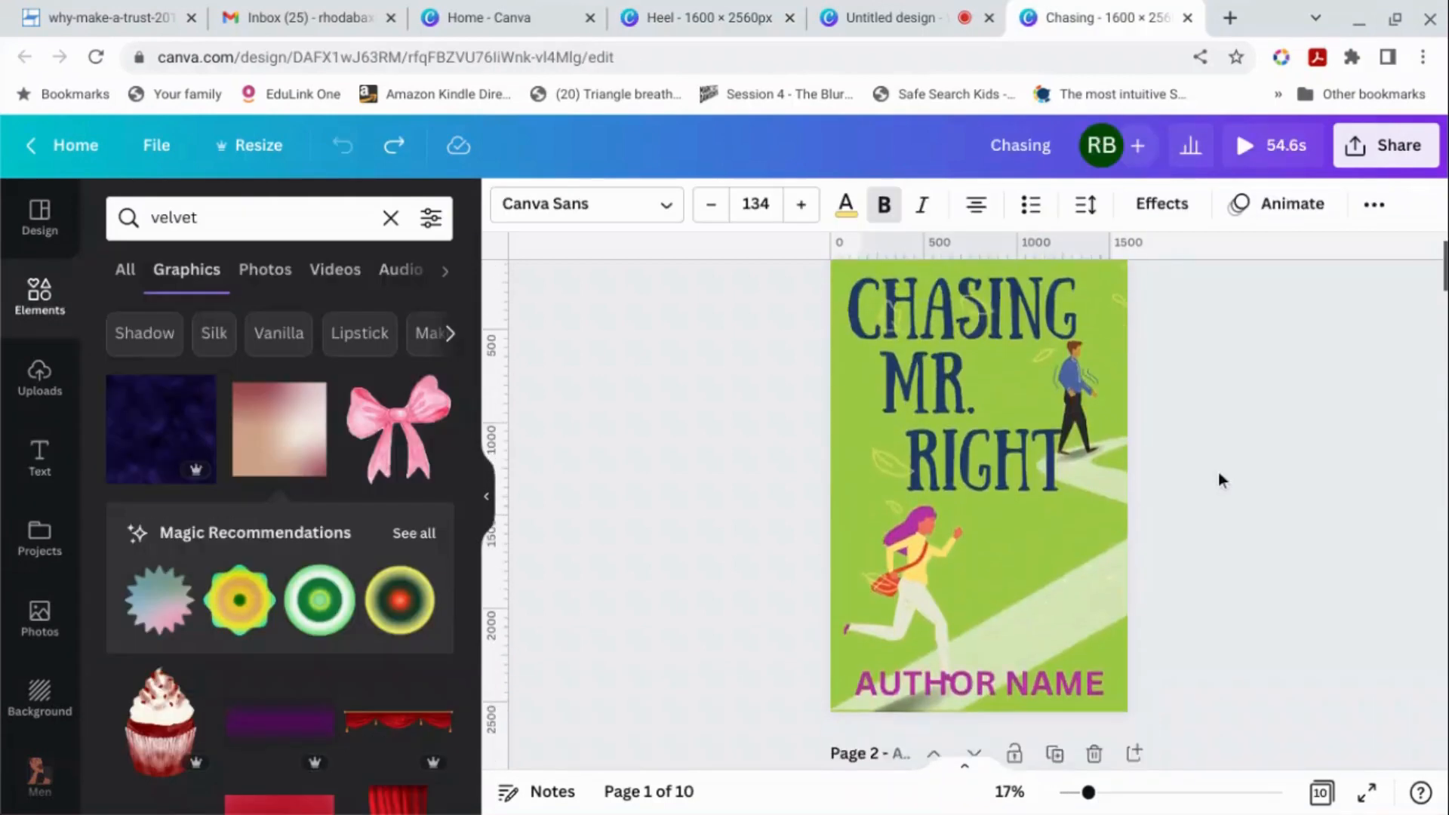
scroll(1217, 472, "down", 5)
scroll(1217, 472, "up", 5)
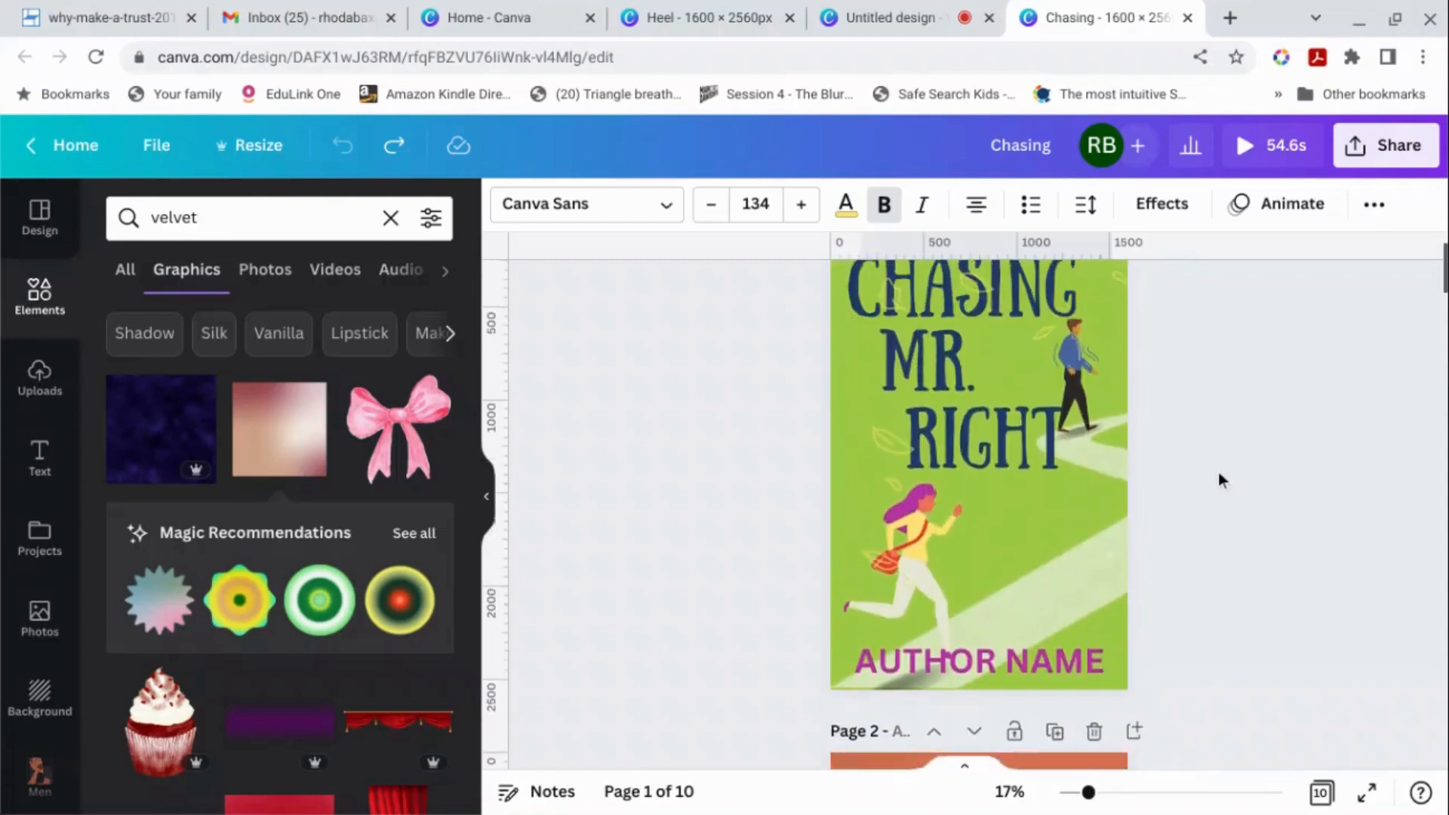
scroll(1217, 473, "down", 10)
scroll(1219, 480, "down", 10)
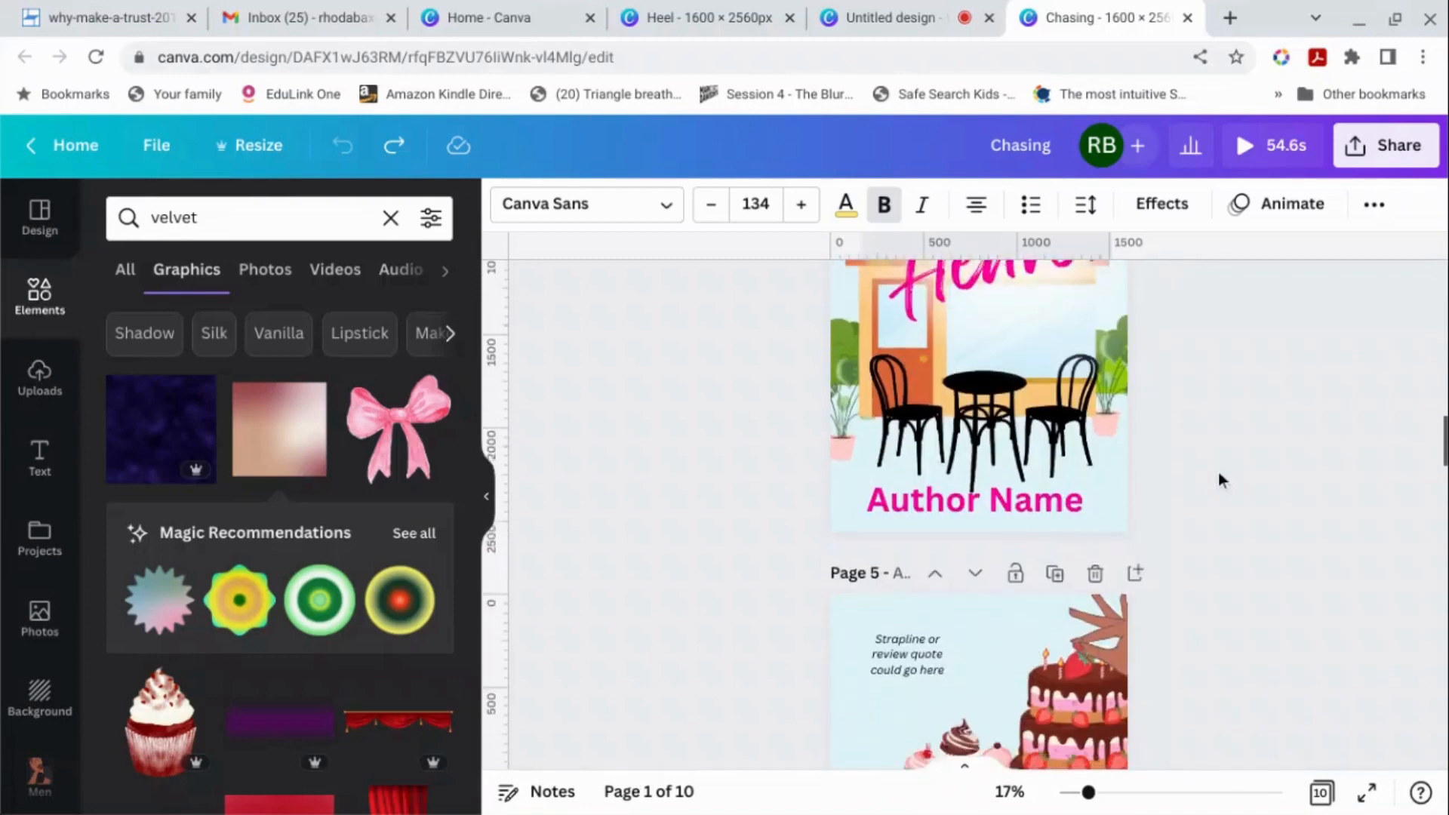
scroll(1218, 474, "down", 10)
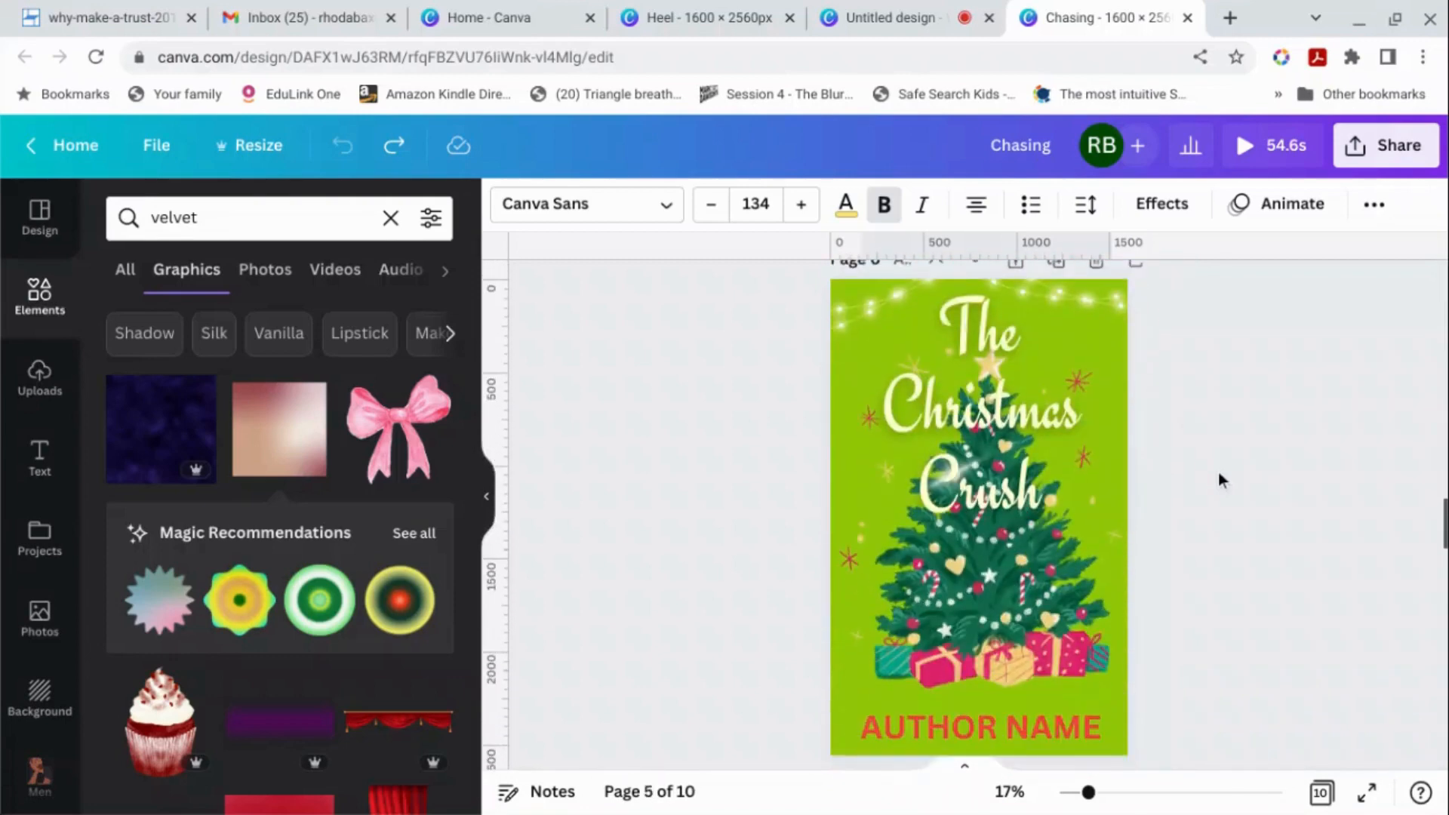
scroll(1218, 476, "down", 1)
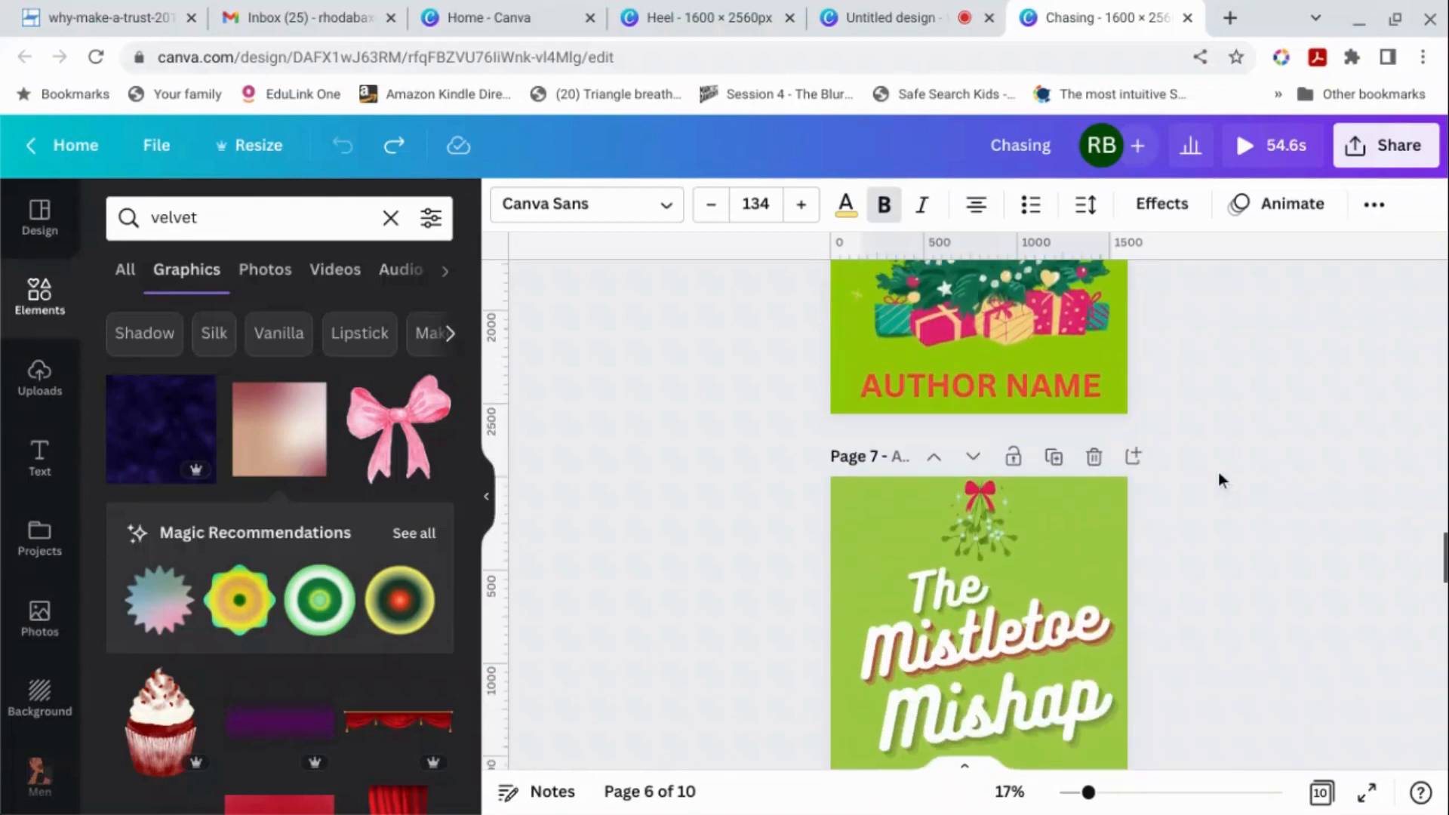
scroll(1292, 539, "down", 15)
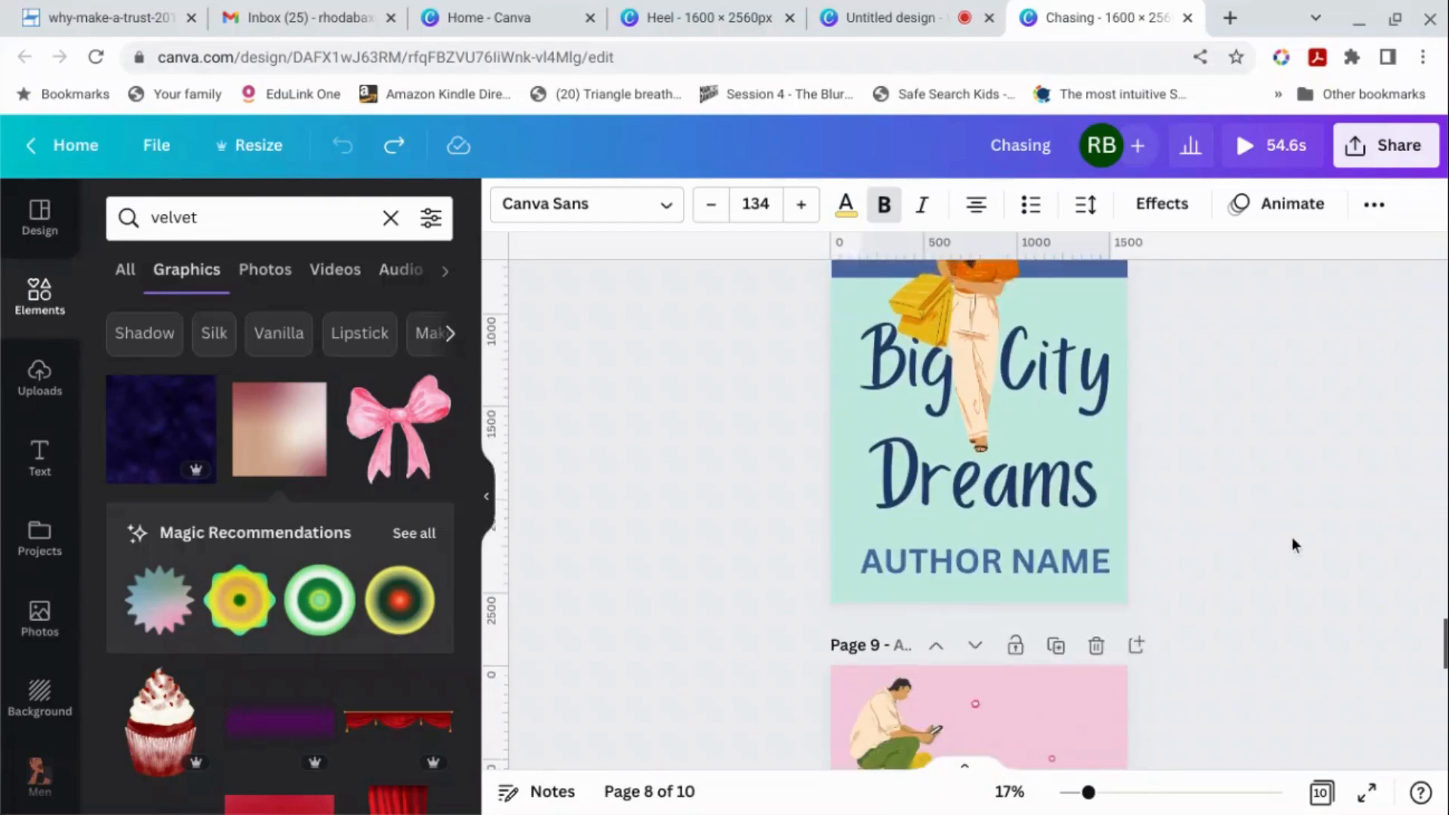
scroll(1291, 545, "down", 8)
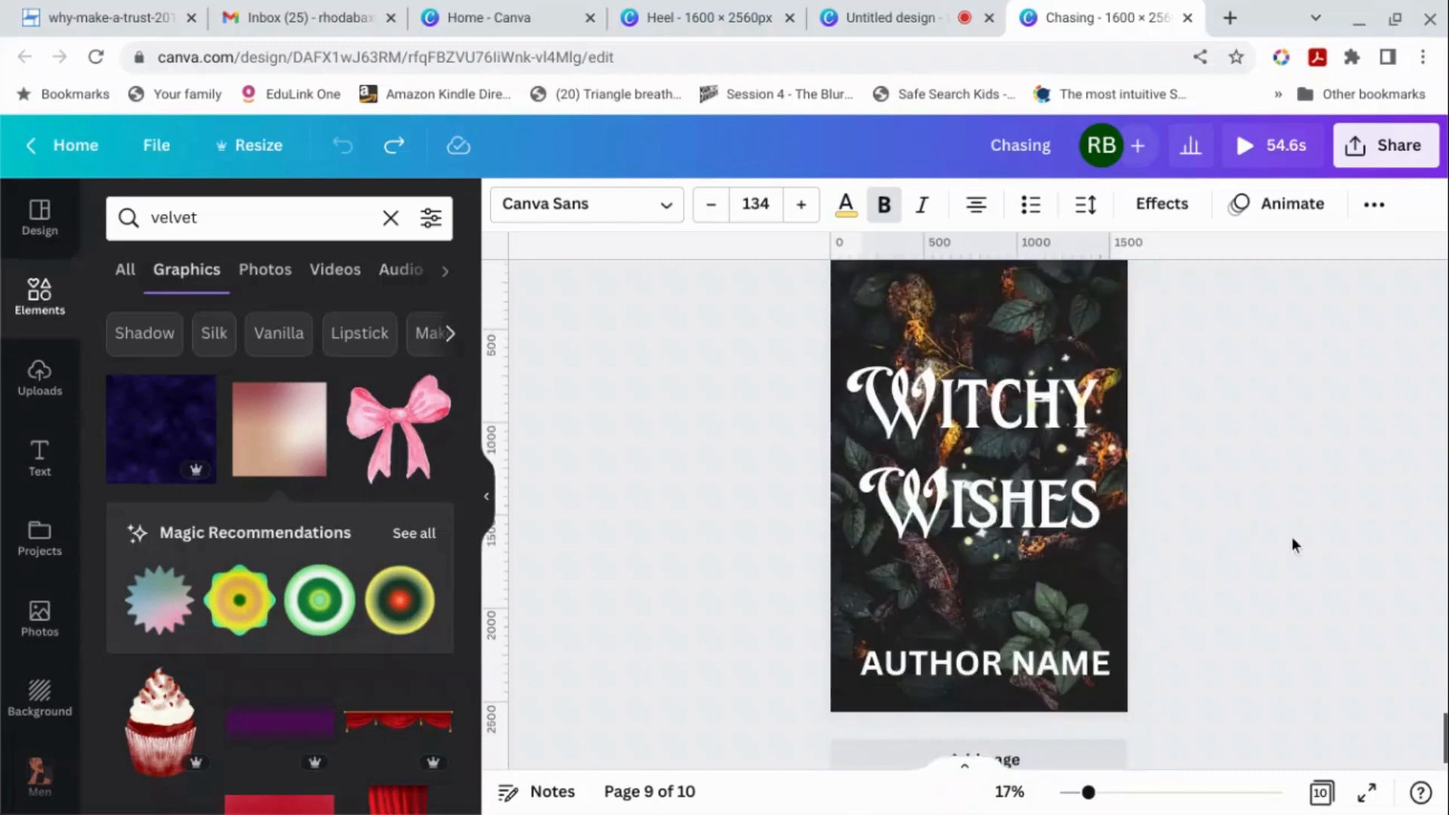
key("Home")
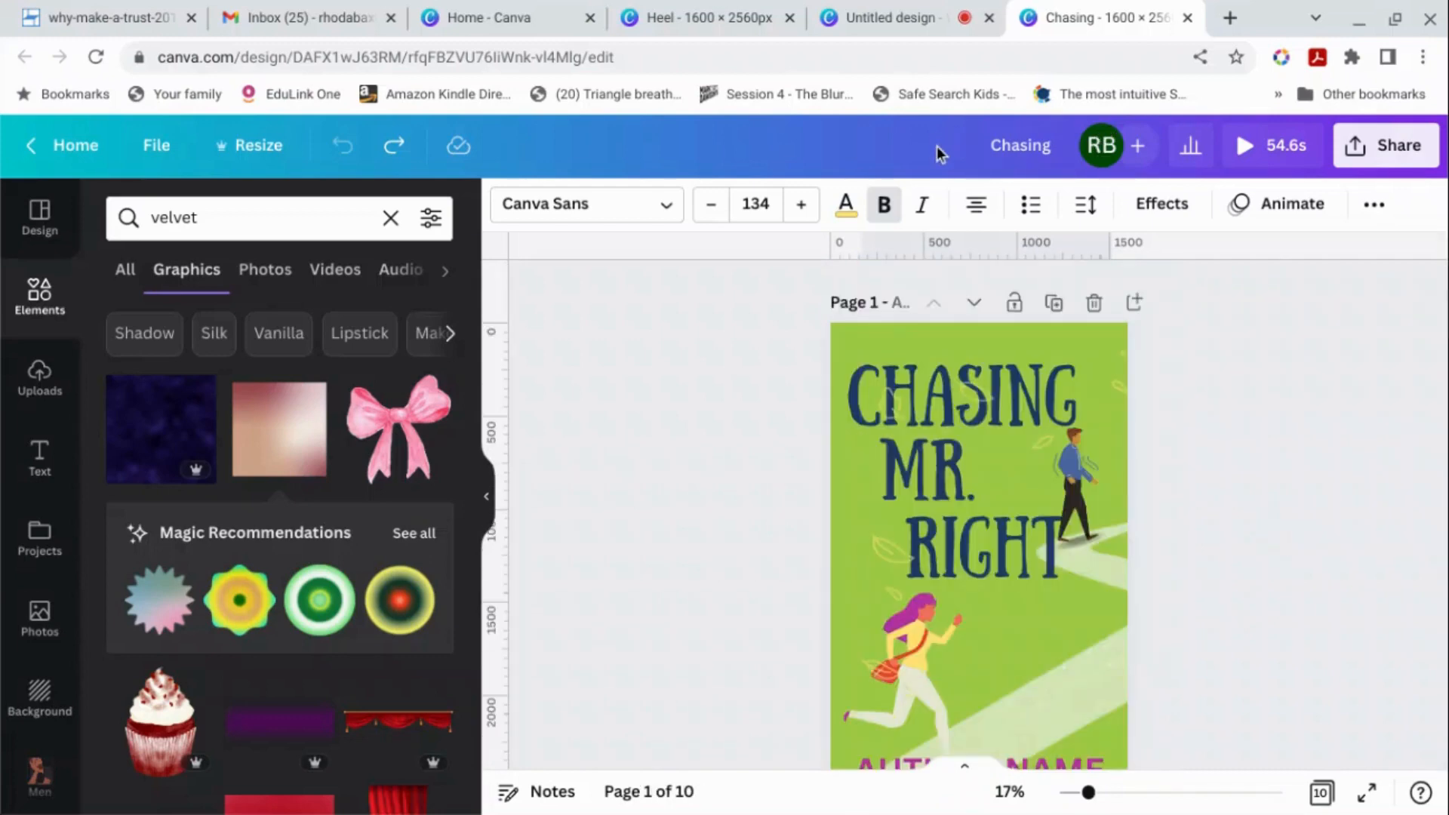
Step: Examine the "High Heel Hustle" sample cover on page 2 with nothing selected, comparing its title, shoe, rings and author name
scroll(1112, 330, "down", 6)
scroll(1112, 323, "down", 1)
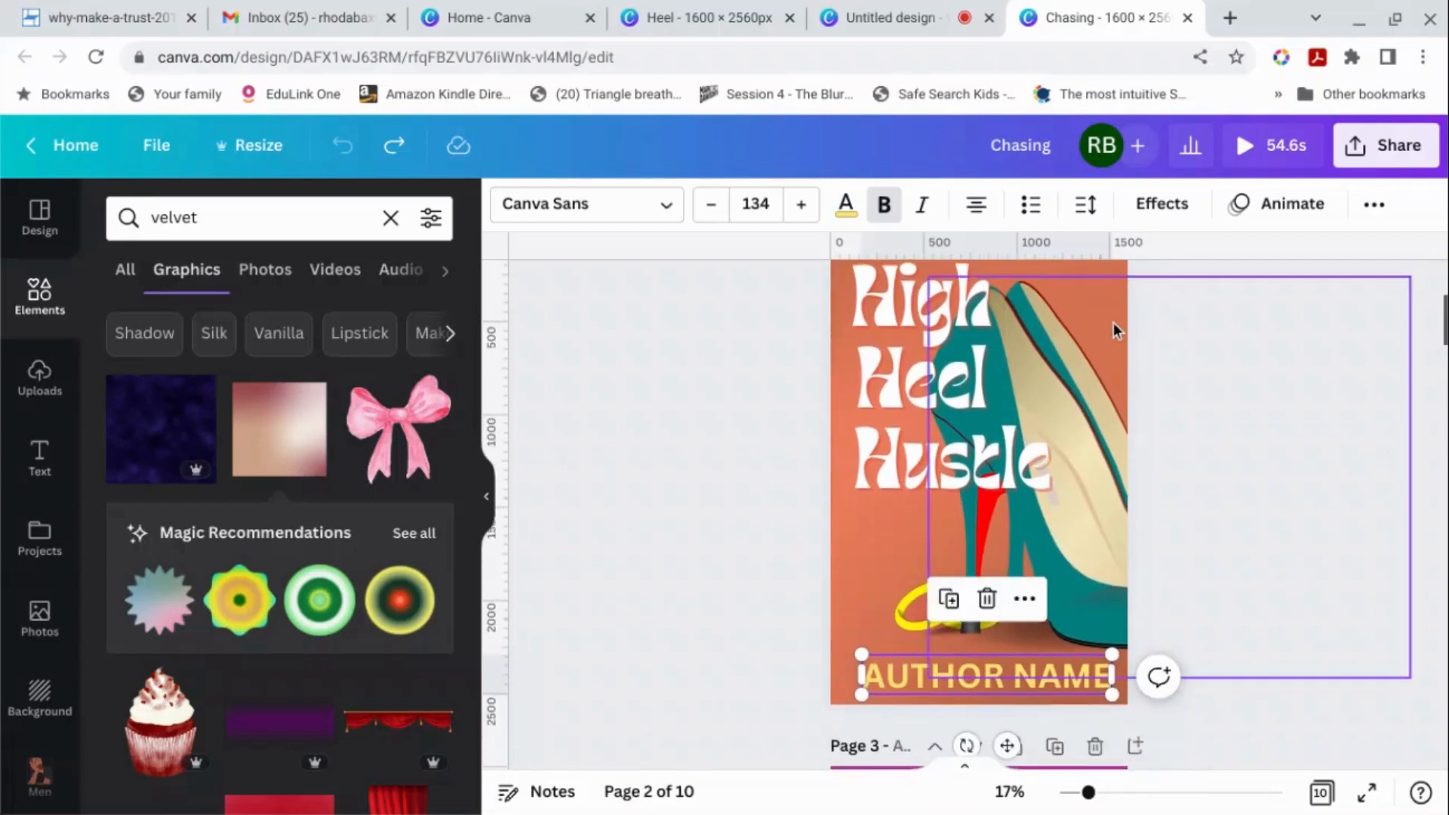
left_click(695, 355)
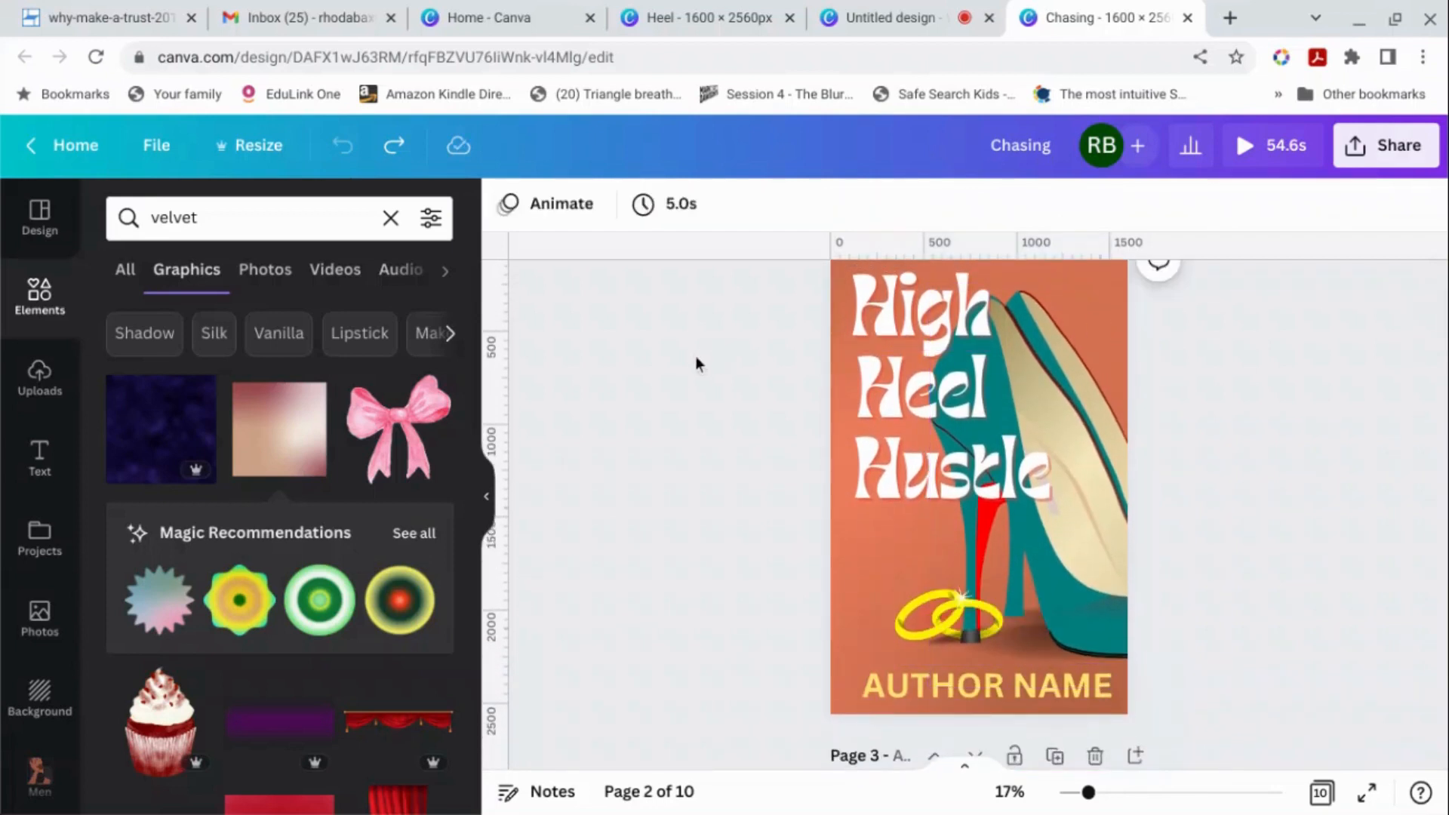
scroll(756, 392, "up", 1)
scroll(756, 393, "up", 1)
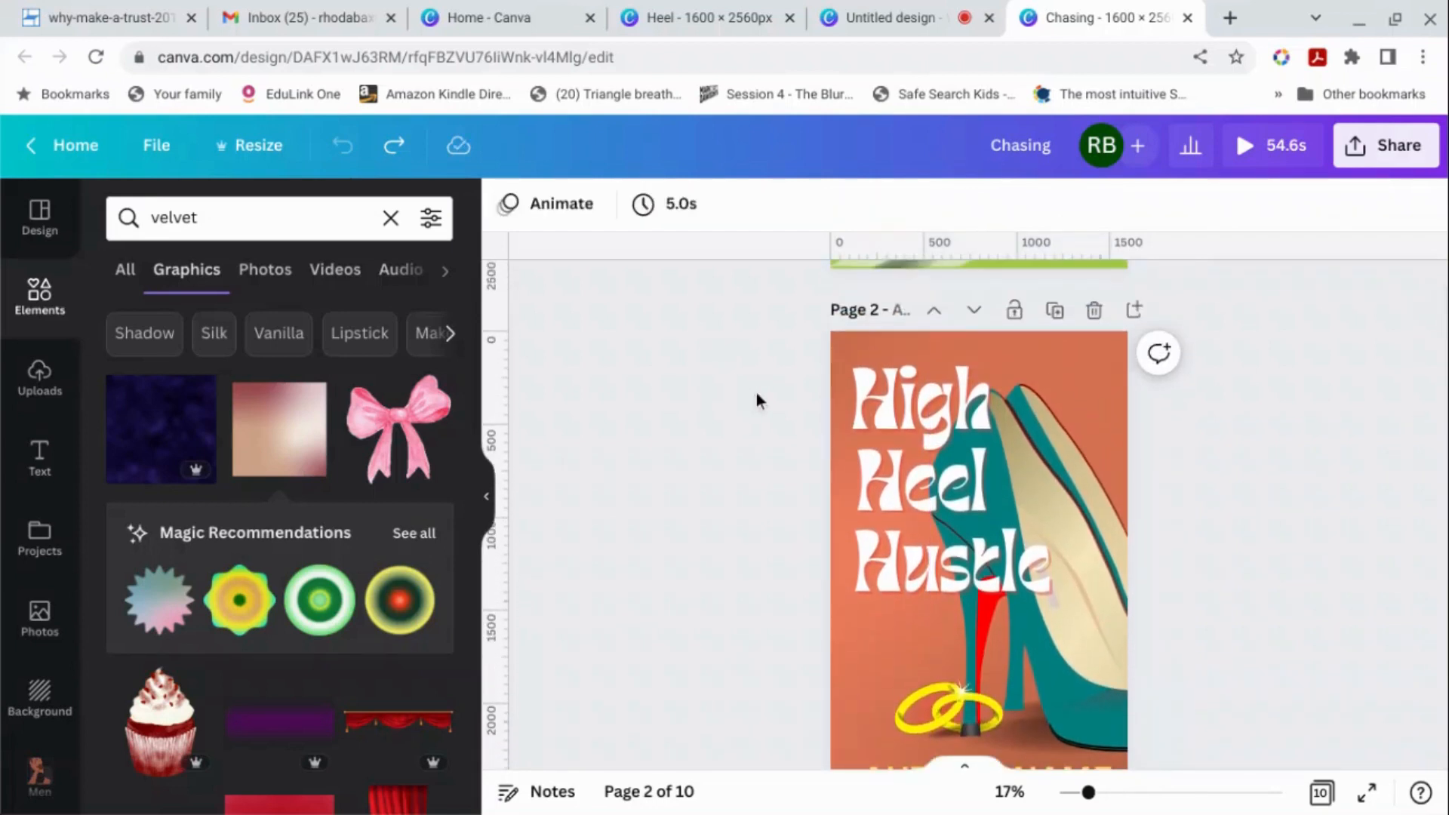